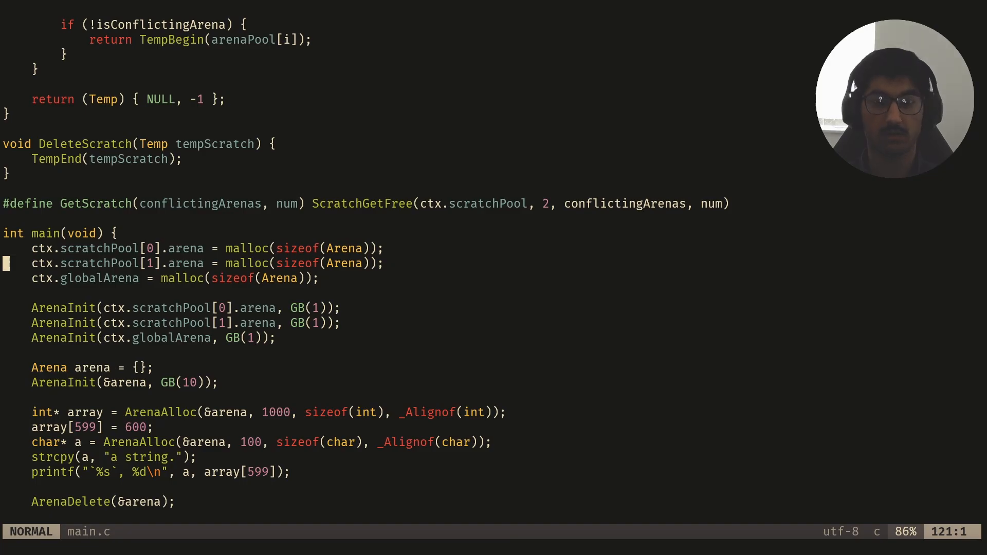
Step: Delete the malloc and ArenaInit setup lines from main and save the file
key(j)
key(j)
key(j)
key(j)
key(j)
key(j)
key(j)
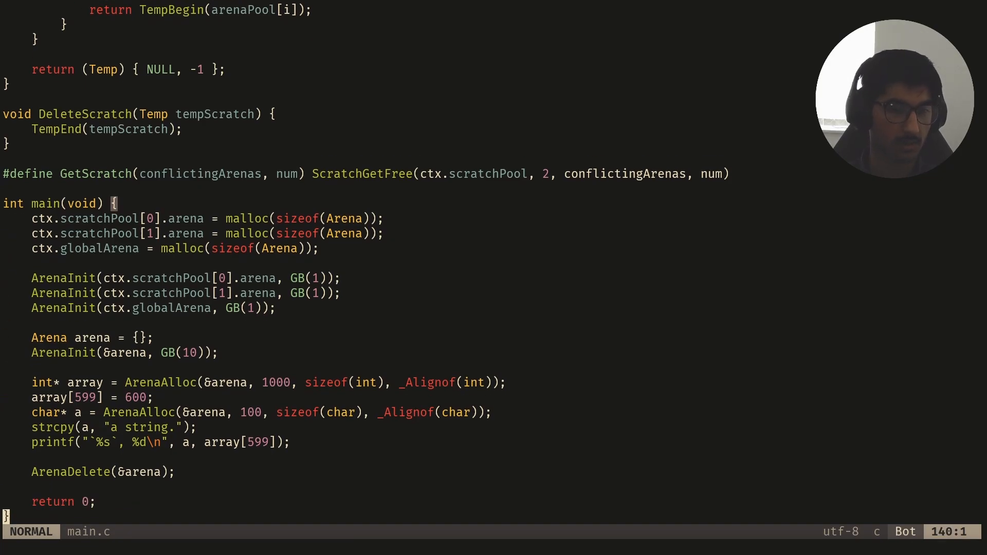
key(k)
key(braceleft)
key(braceleft)
key(braceleft)
key(j)
key(j)
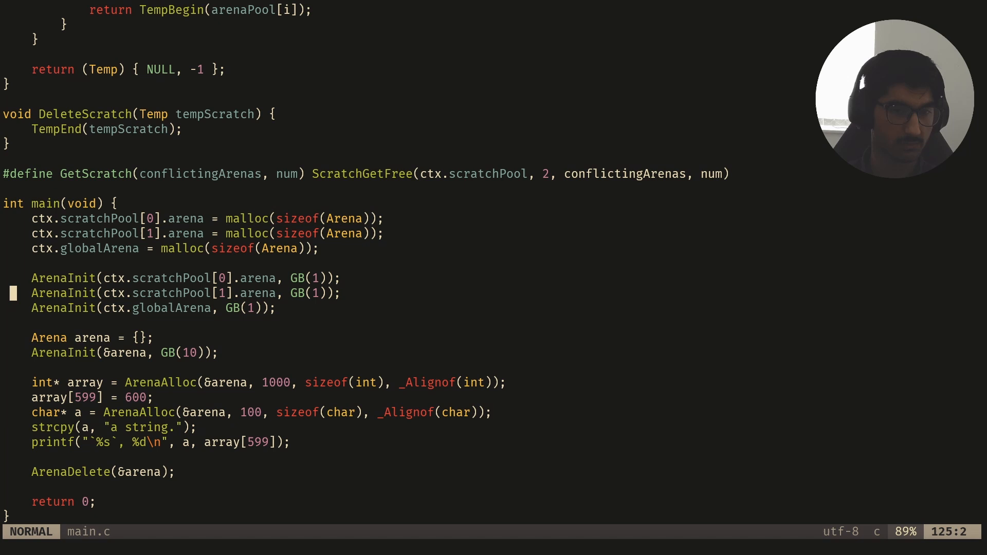
key(w)
key(e)
key(W)
key(w)
key(b)
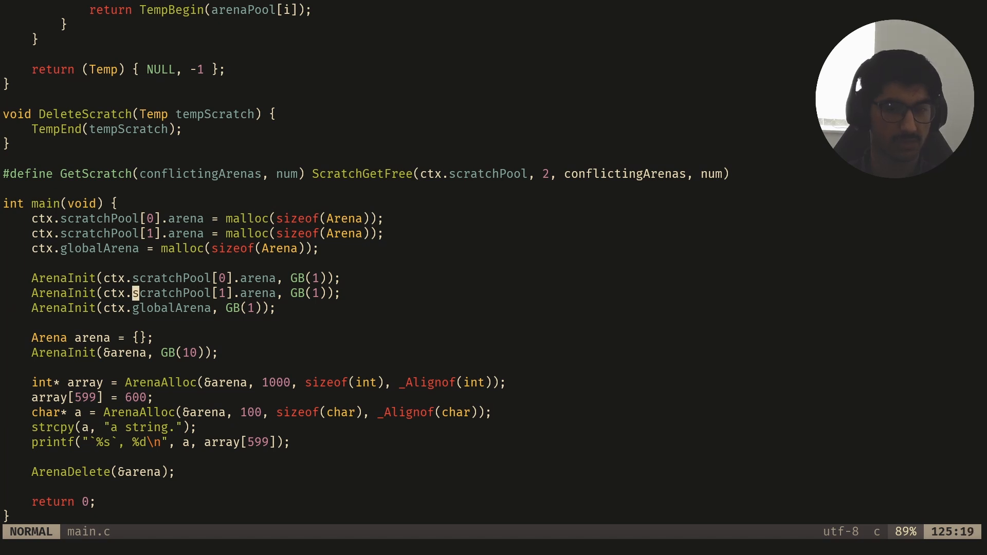
key(j)
key(V)
key(k)
key(k)
key(k)
text(j)
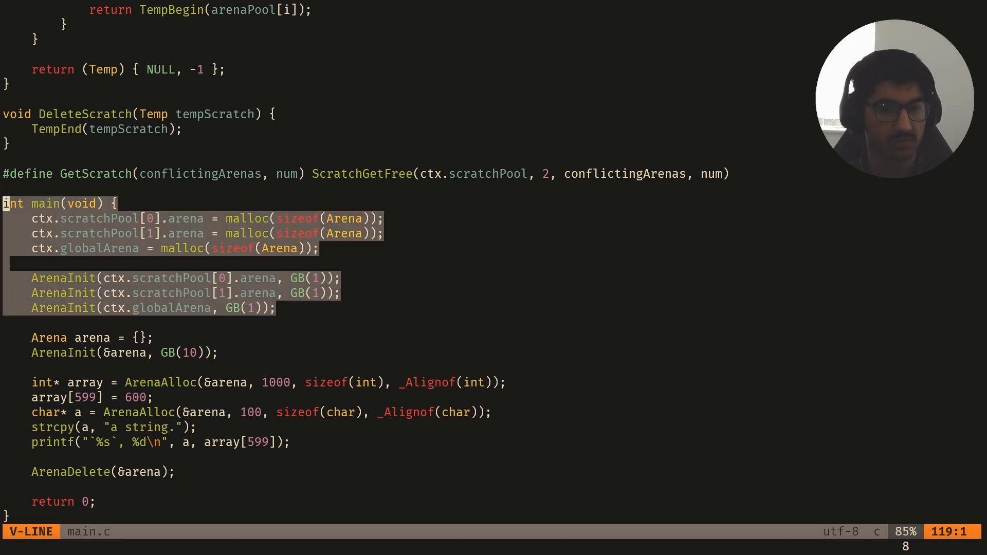
text(jd:w)
key(Return)
text(:w)
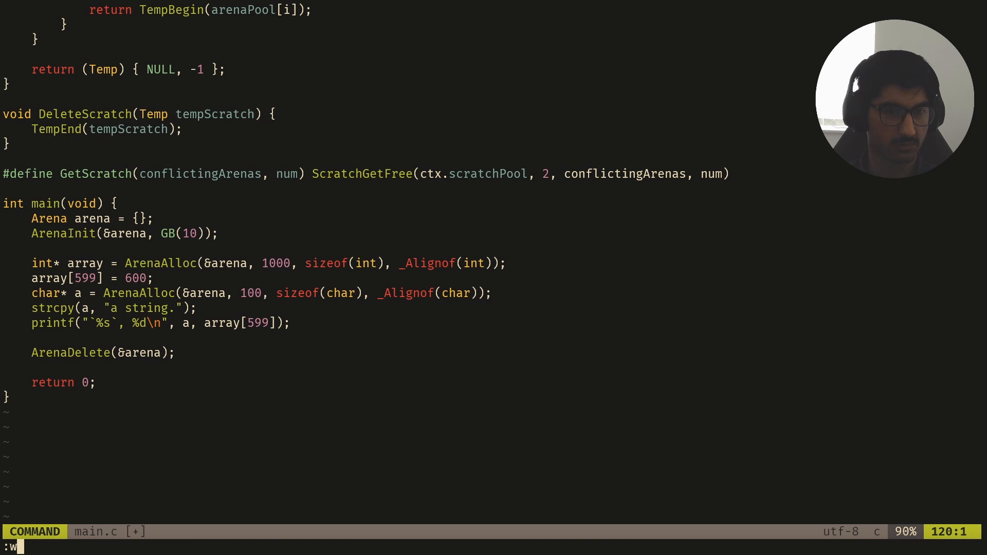
key(Return)
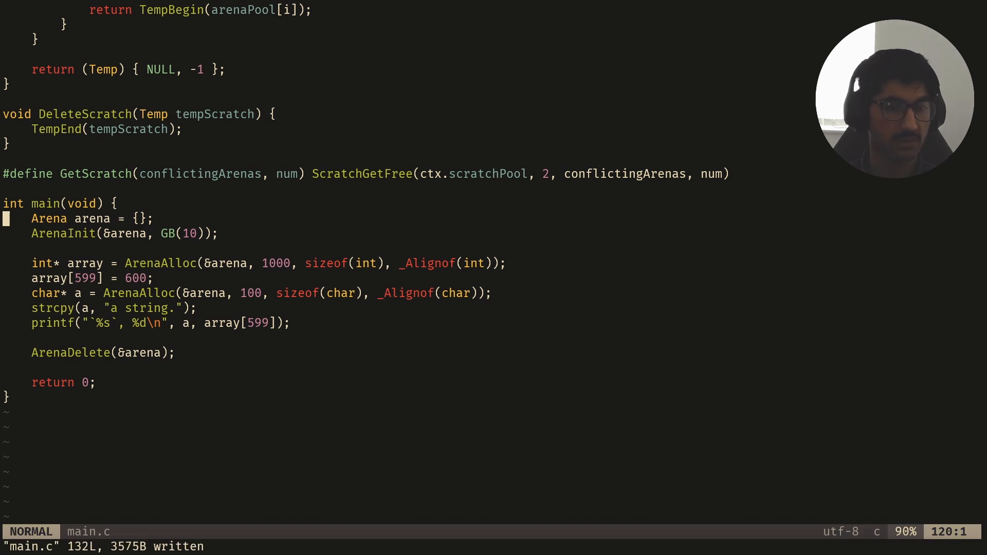
Step: Rename the Context struct to ThreadContext and update the ctx declaration's type
key(ctrl+u)
key(ctrl+u)
key(ctrl+u)
key(ctrl+u)
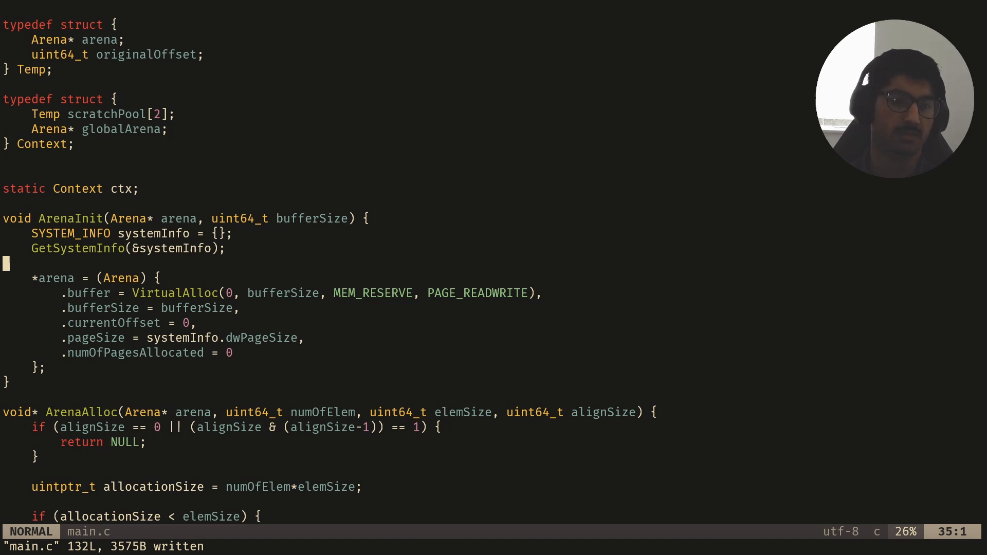
key(k)
key(k)
key(k)
key(k)
key(k)
key(k)
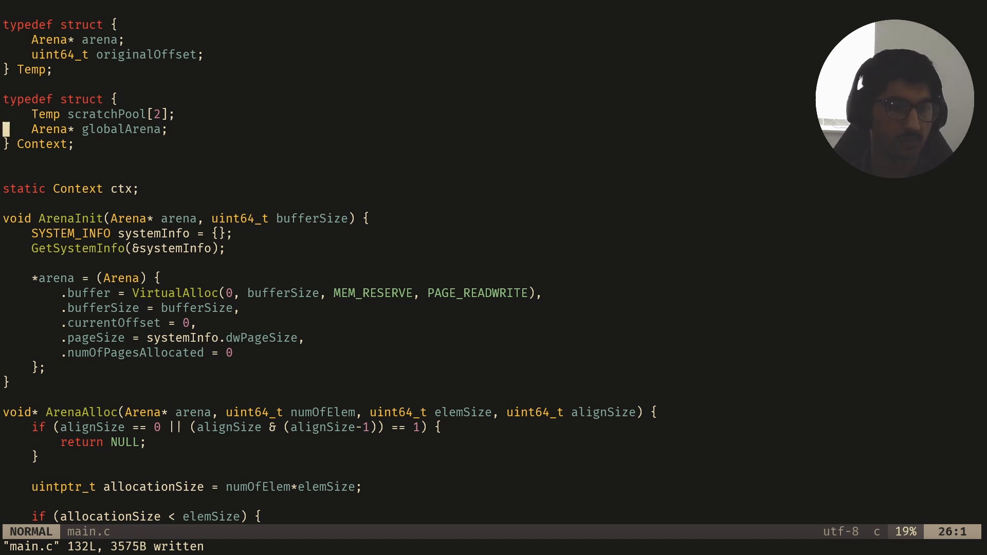
key(l)
text(wjbi)
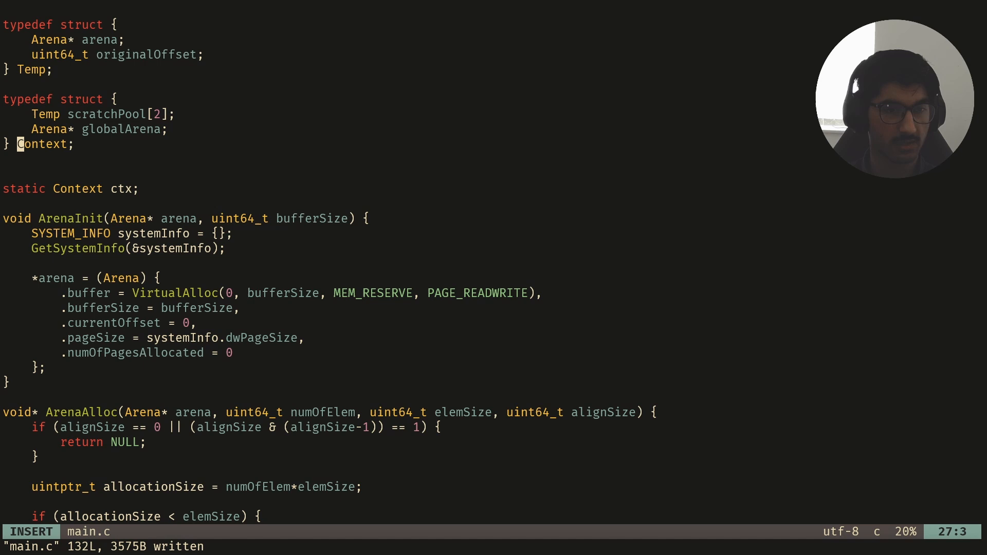
text(Thread)
key(Escape)
key(j)
key(j)
key(j)
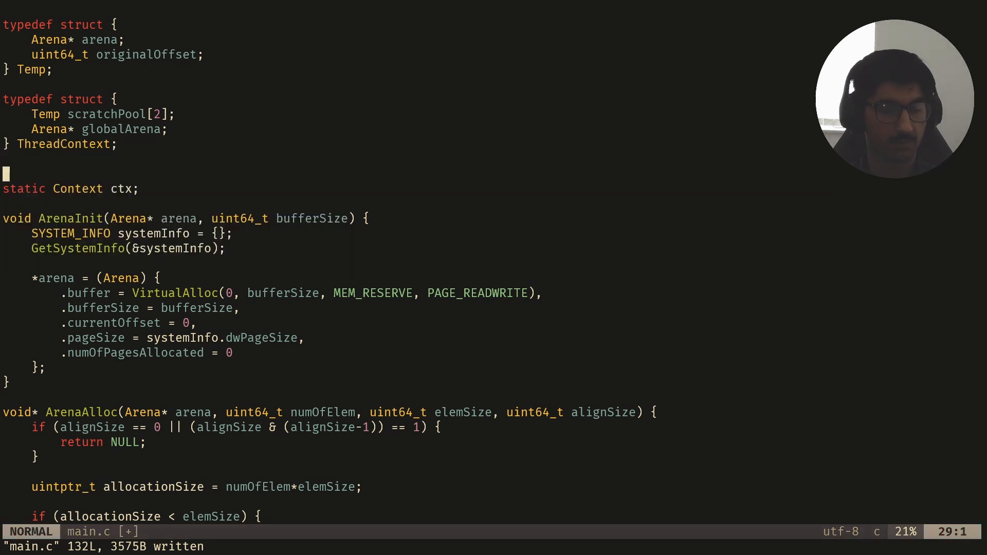
text(wiThread)
key(Escape)
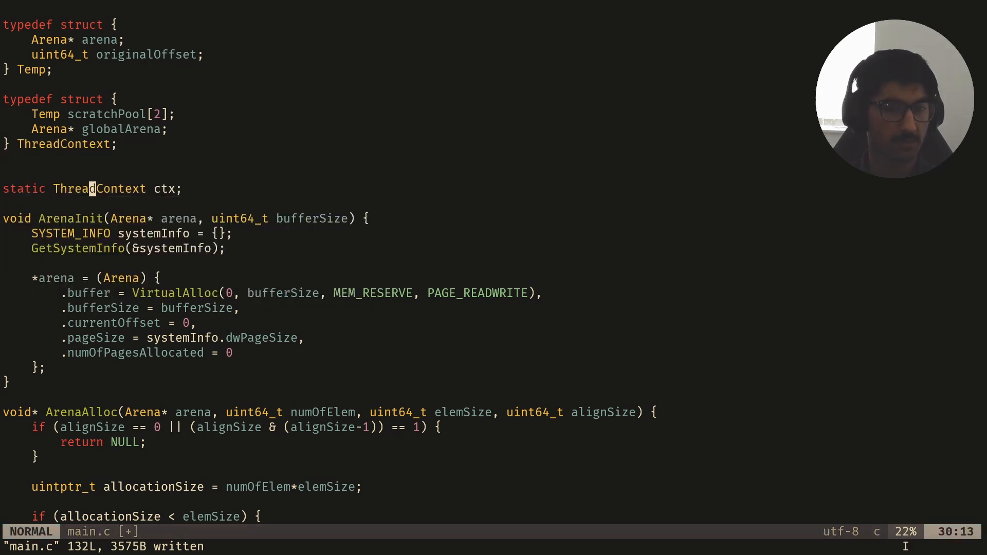
text(0i_Thread_local)
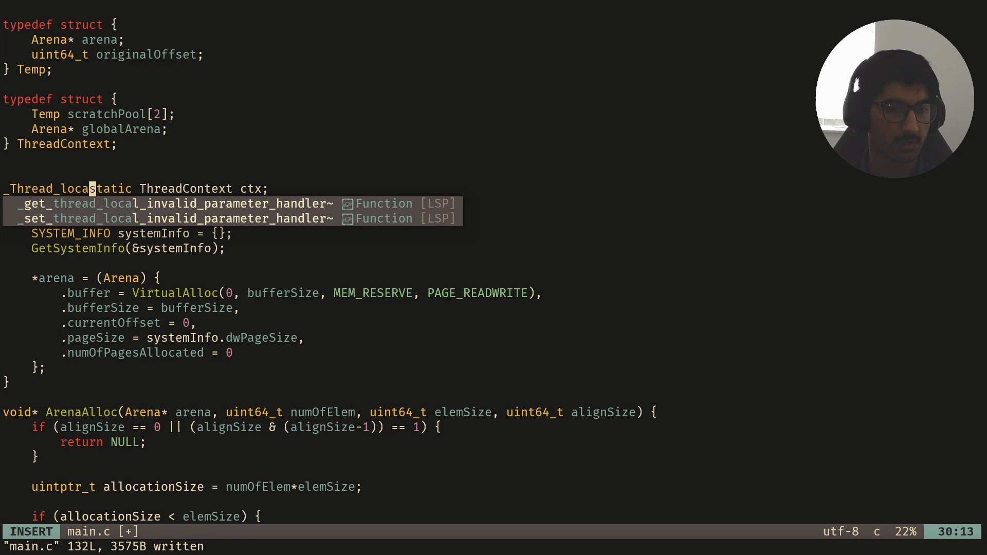
Step: Prepend _Thread_local to the static ctx declaration and save
key(Escape)
key(ctrl+s)
key(l)
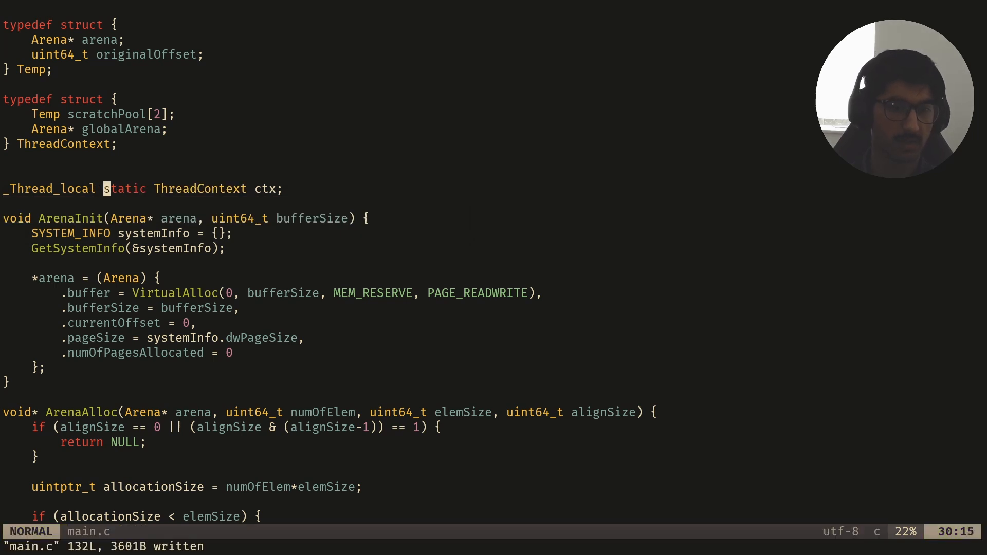
key(0)
key(v)
key(e)
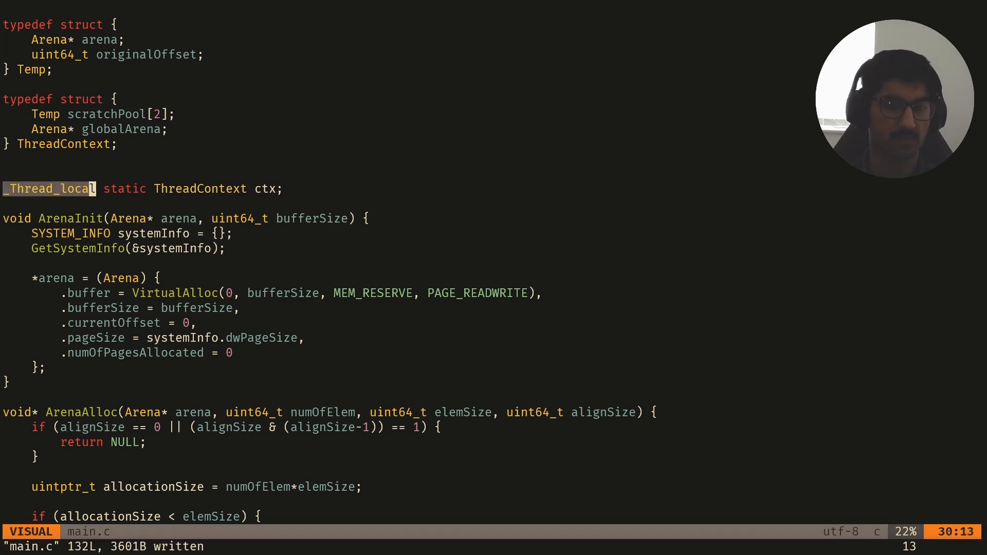
key(Escape)
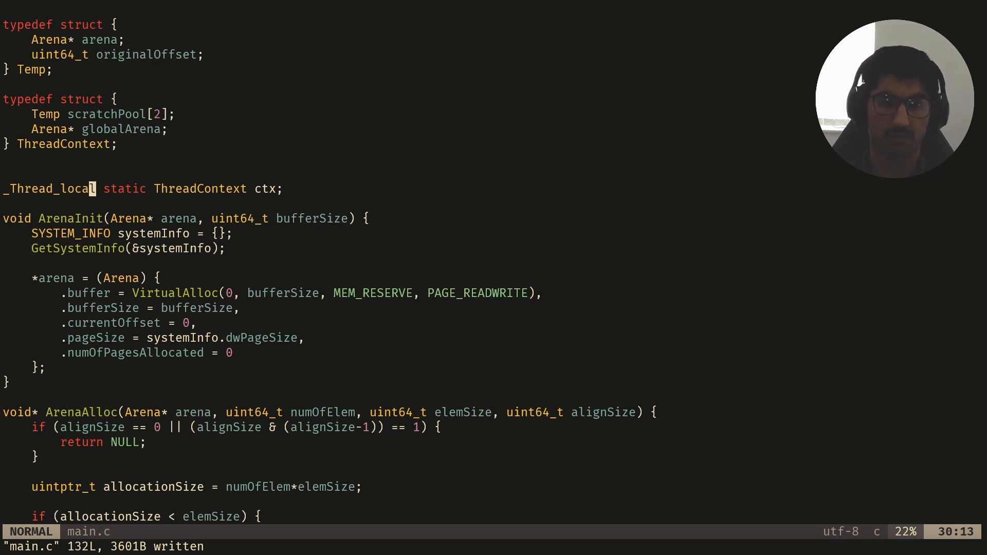
Step: Review the _Thread_local static ctx line and move to the blank line below it
key(l)
key(w)
key(w)
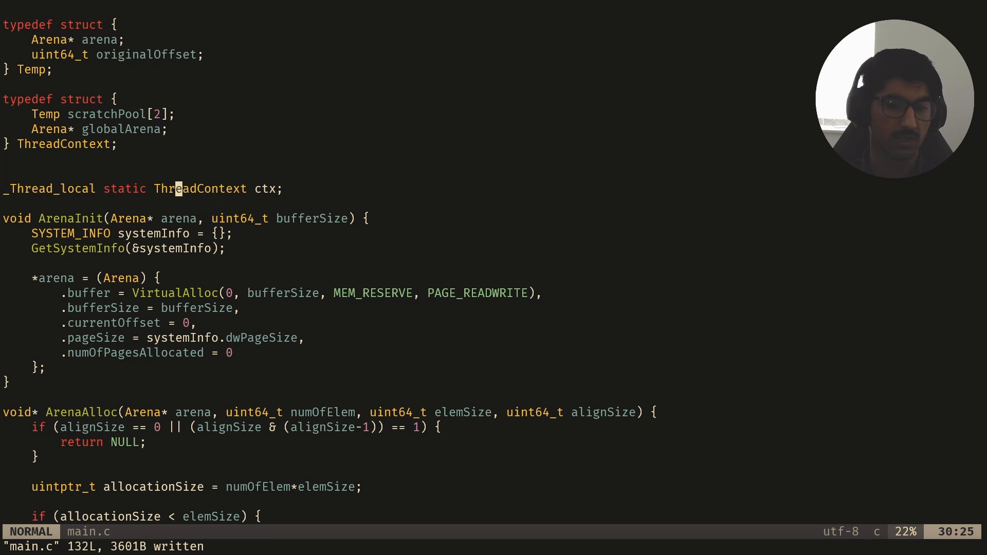
key(l)
key(b)
key(0)
key(e)
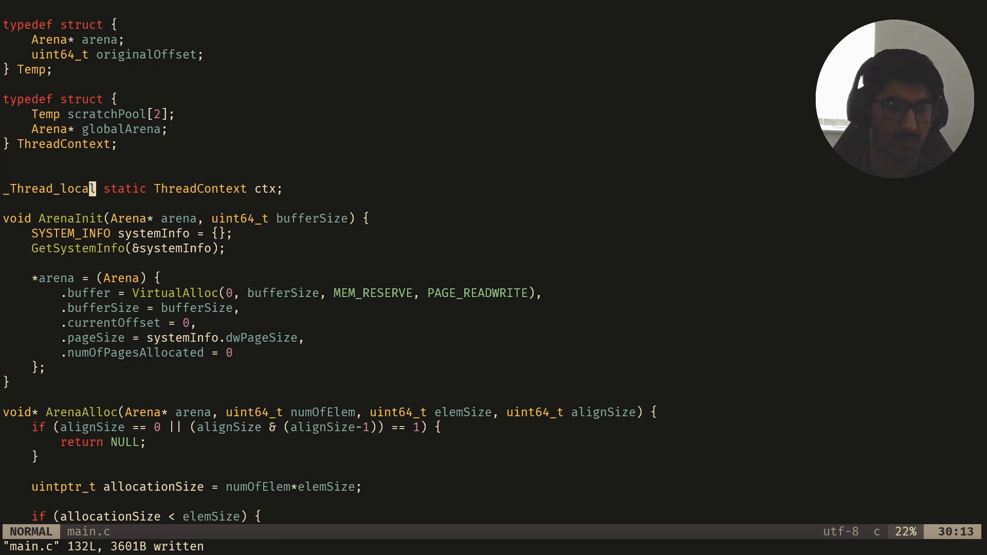
key(w)
key(v)
key(e)
key(y)
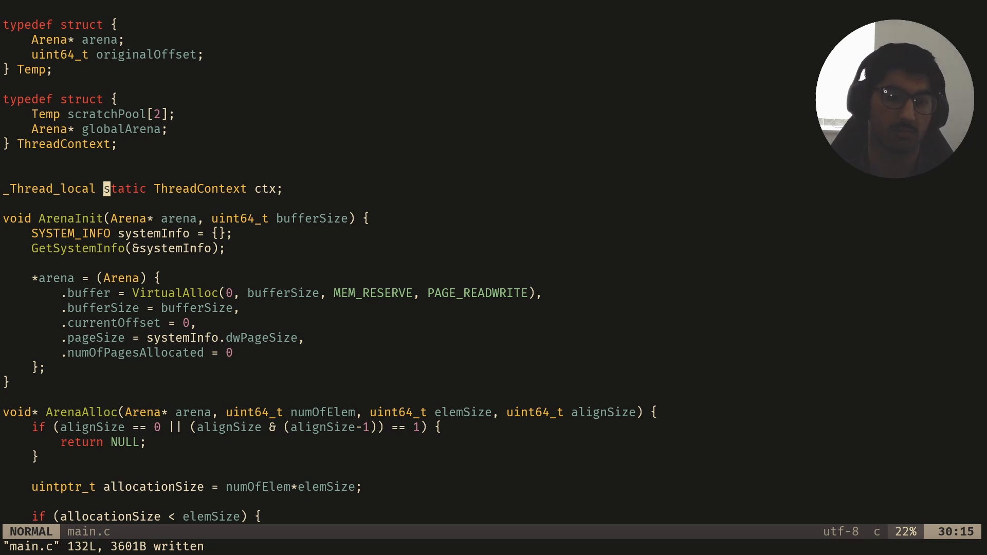
key(j)
key(j)
key(k)
key(k)
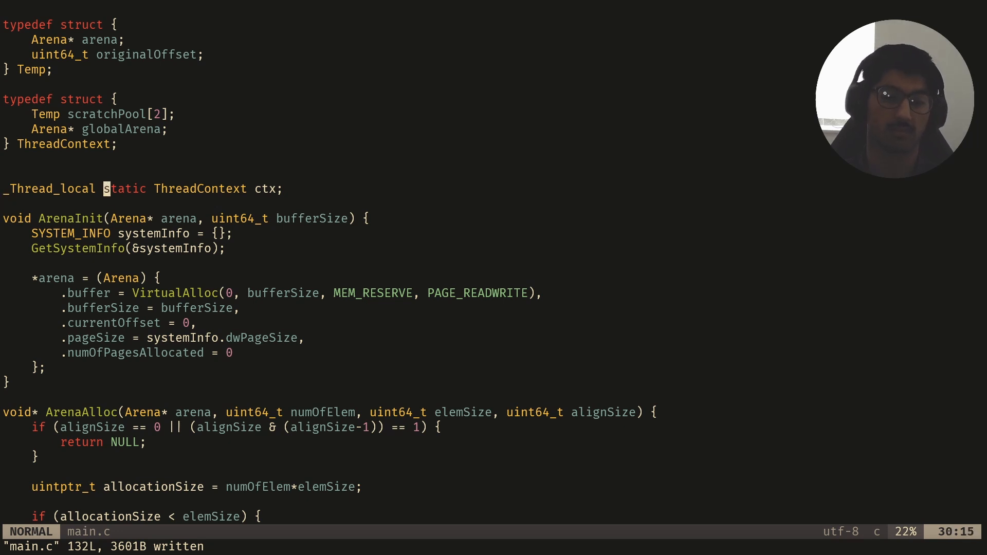
key(j)
key(j)
key(j)
key(j)
Step: Delete the array and string test lines from main, leaving ArenaInit and ArenaDelete
key(ctrl+d)
key(ctrl+d)
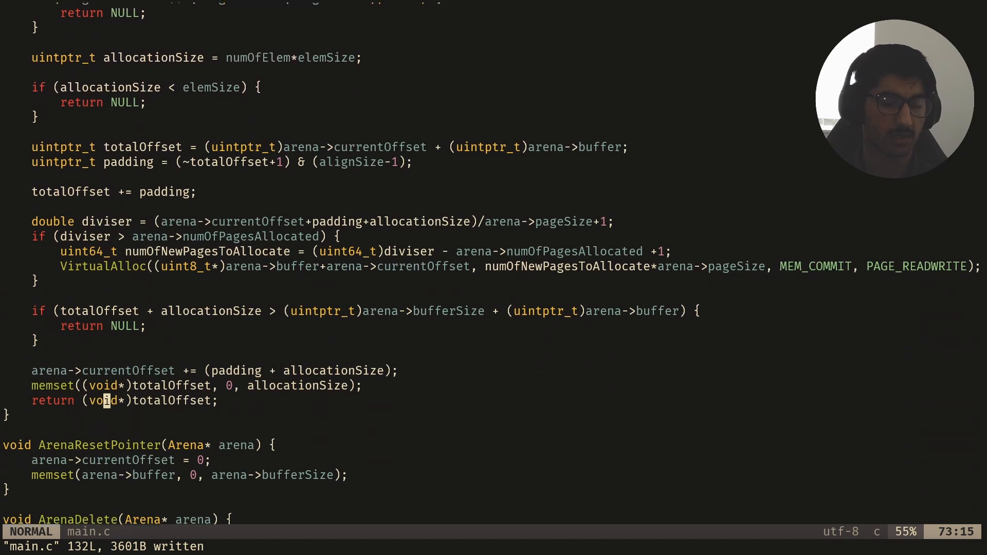
key(ctrl+d)
key(ctrl+d)
key(ctrl+d)
key(j)
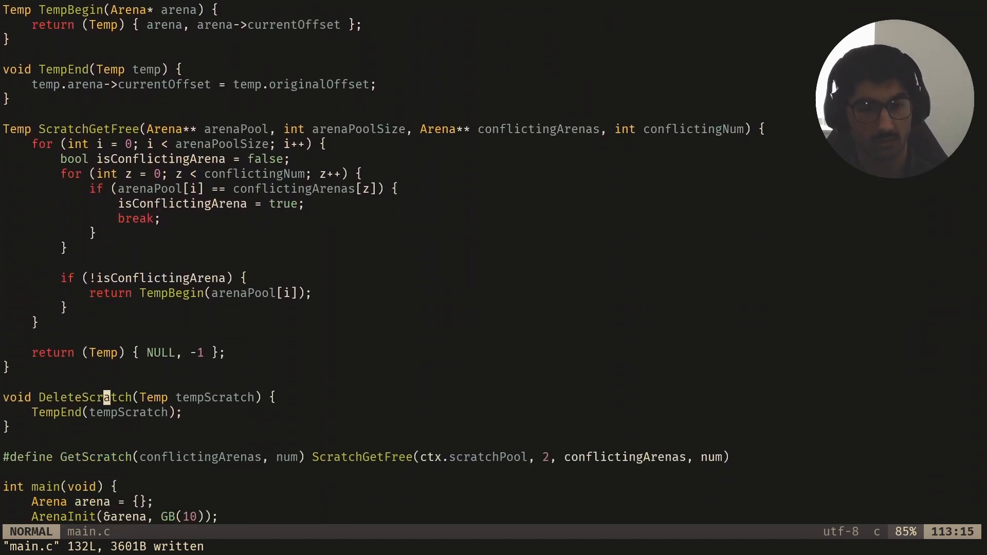
key(j)
key(j)
key(j)
key(j)
key(j)
key(j)
key(j)
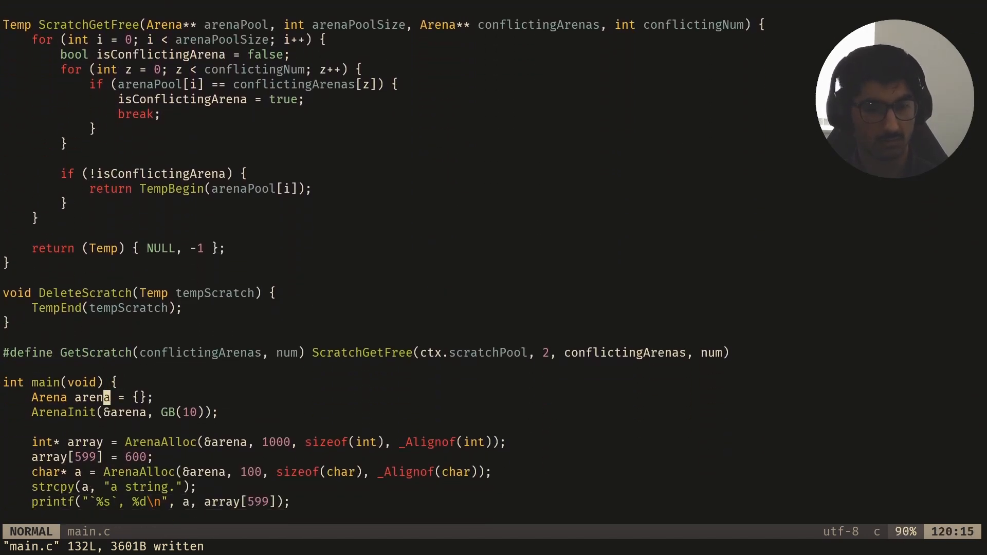
key(j)
key(j)
key(j)
key(V)
key(j)
key(j)
key(j)
key(d)
key(k)
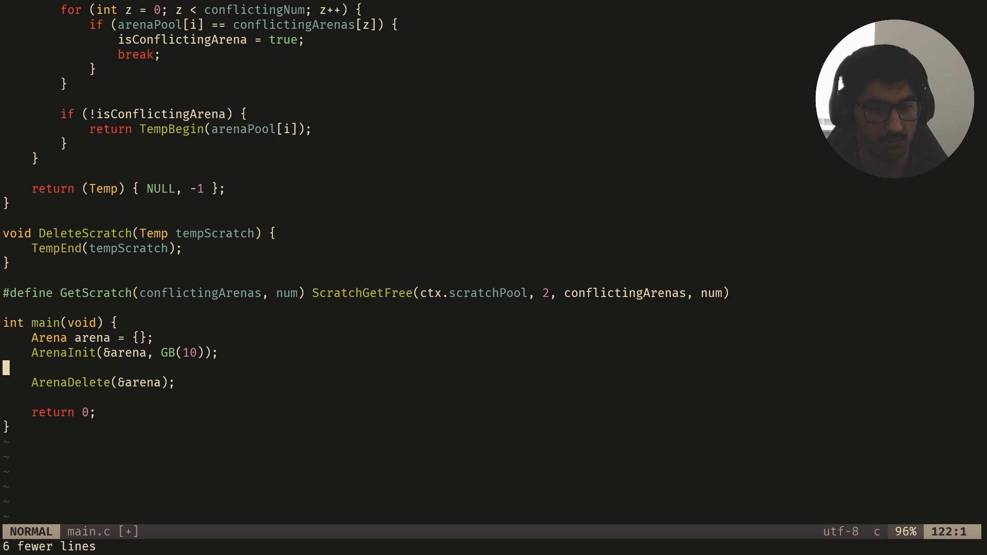
Step: Open blank lines in main for new code and switch to the CreateThread documentation
key(S)
key(Return)
key(Return)
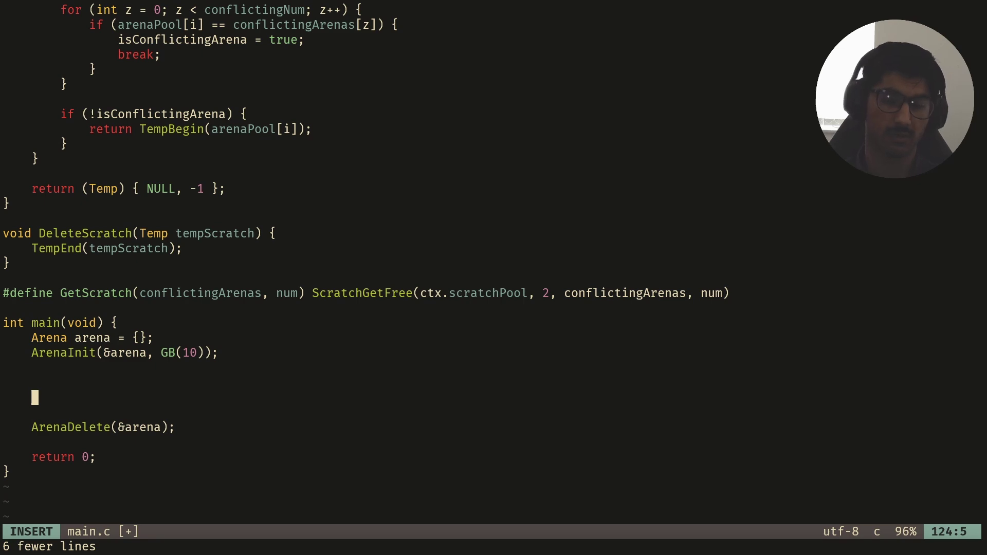
key(alt+Tab)
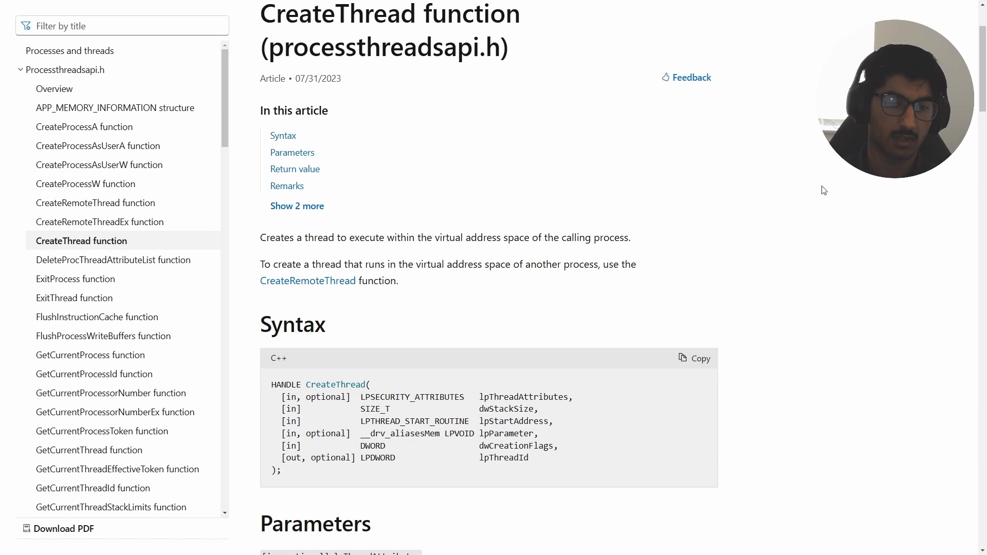
scroll(375, 385, down, 2)
Step: Copy the CreateThread syntax block from Microsoft Learn
click(697, 255)
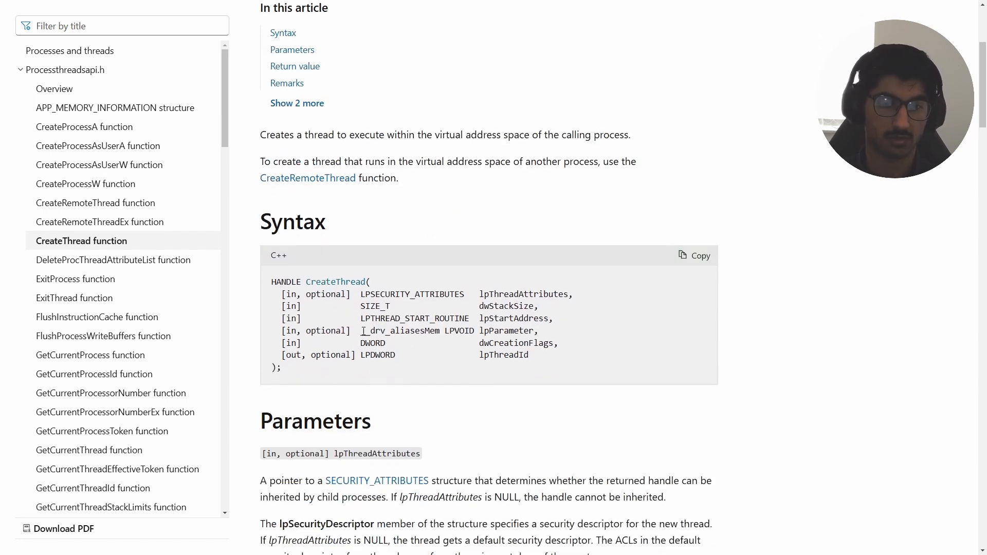
Step: Paste the copied CreateThread signature into main and indent its parameter block
key(alt+Tab)
text(k)
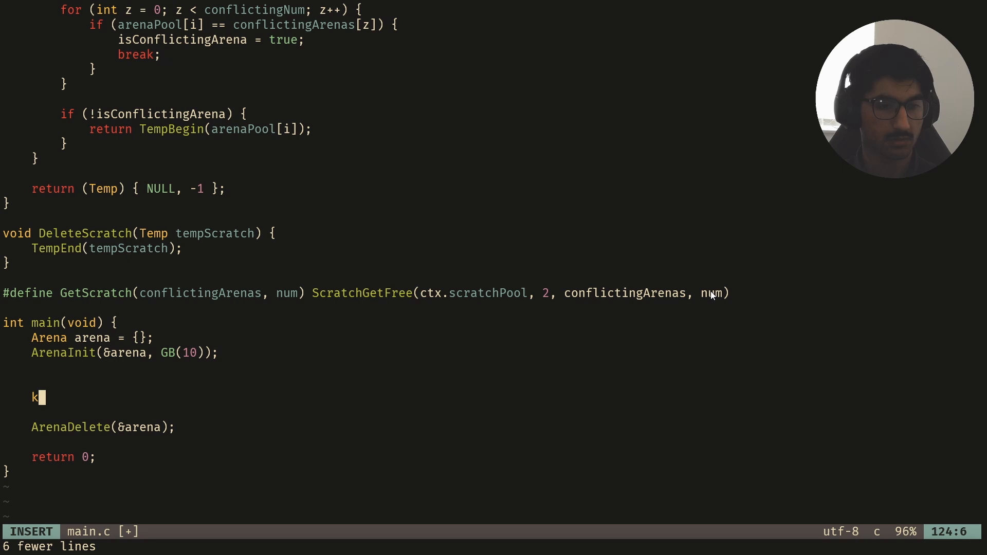
key(BackSpace)
key(Escape)
key(p)
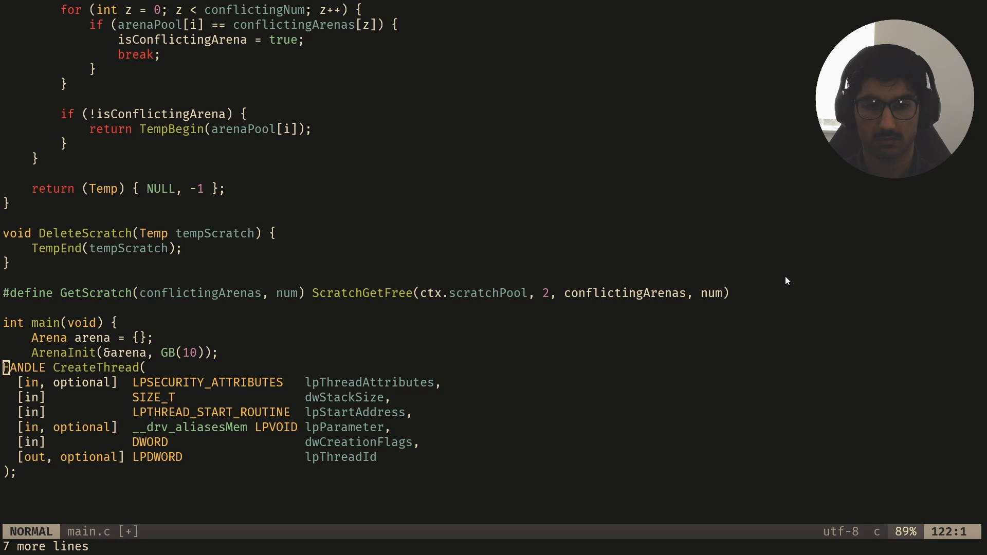
key(k)
key(k)
key(k)
key(k)
key($)
key(j)
key(j)
key(j)
key(j)
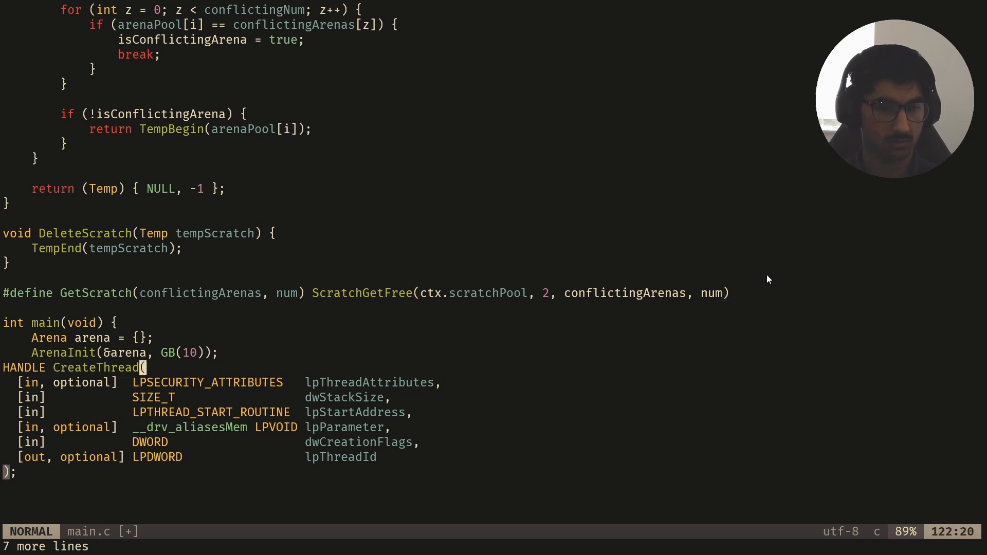
key(V)
key(8j)
key(>)
key(j)
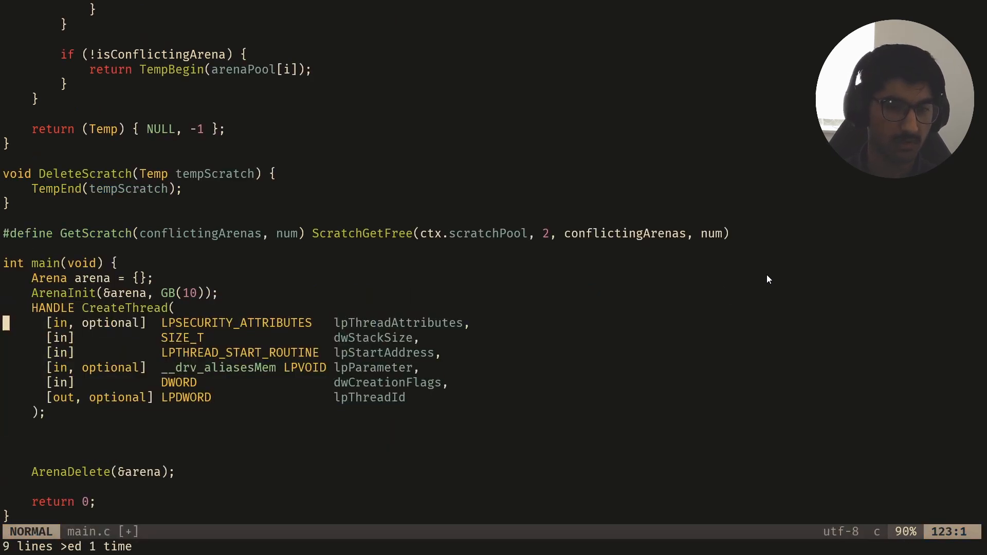
Step: Replace the lpThreadAttributes placeholder with NULL
key(w)
key(w)
key(e)
key(b)
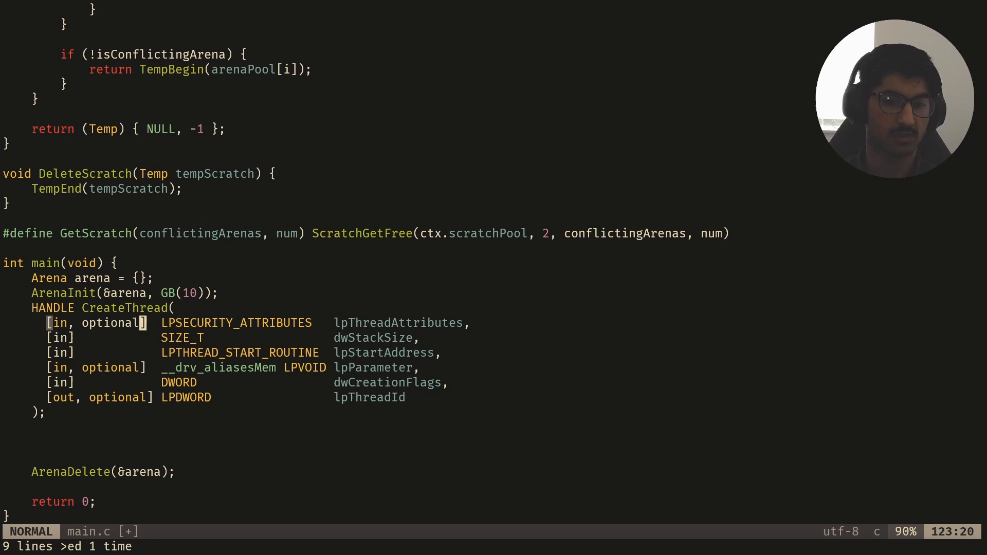
key(E)
key(E)
key(E)
text(bceNULL)
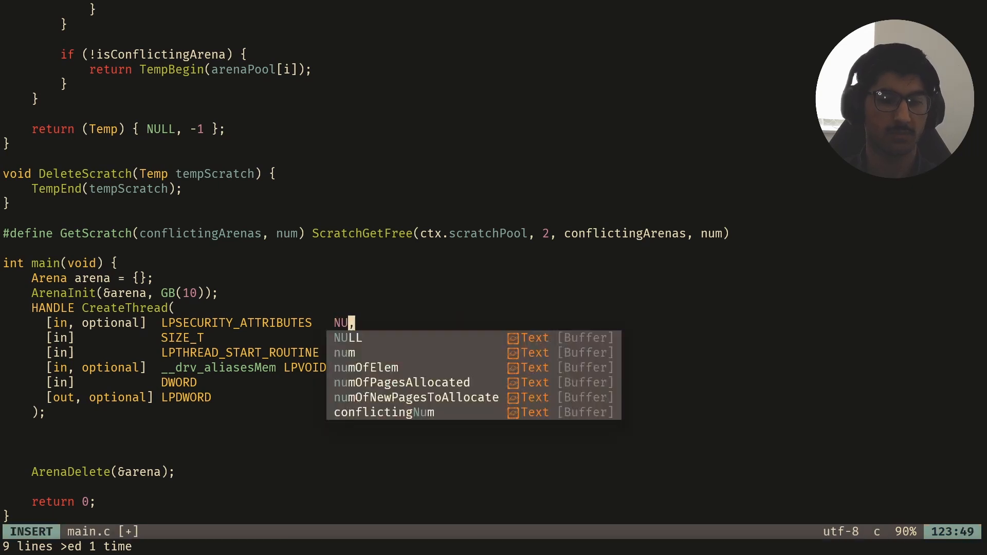
text(LL)
key(Escape)
key(j)
Step: Set dwStackSize to 0 and the start address to ThreadFunction
key(c)
key(i)
key(w)
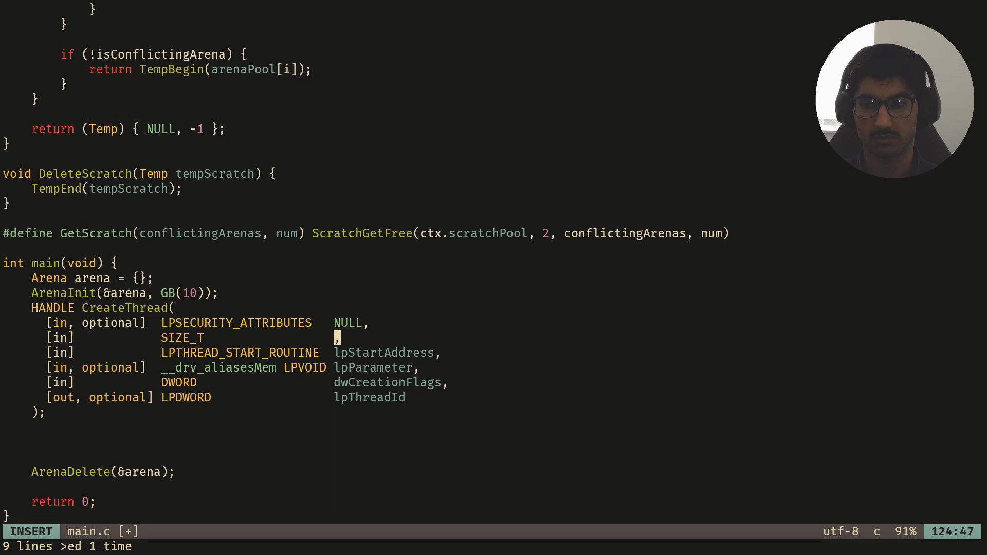
text(0)
key(Escape)
key(j)
key(k)
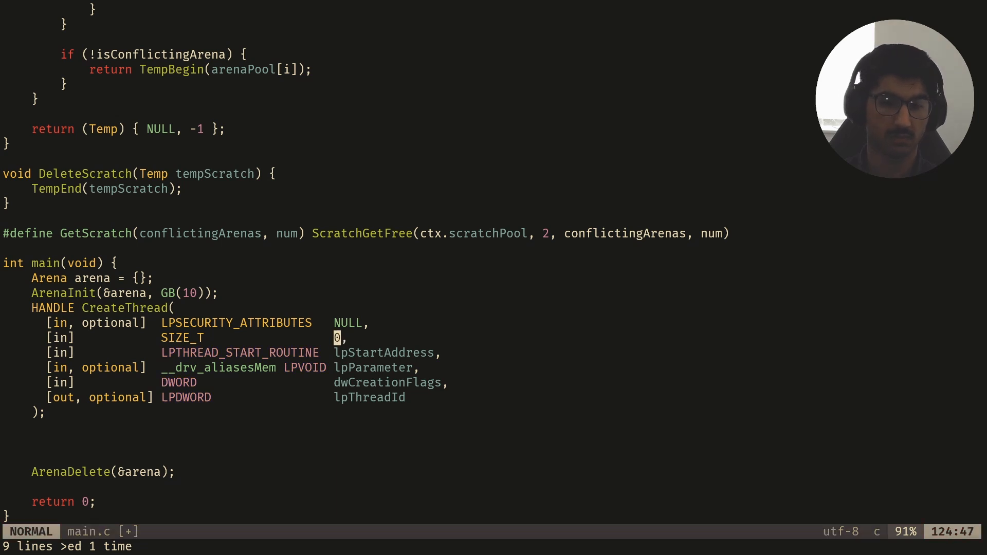
key(ctrl+v)
key(Escape)
key(j)
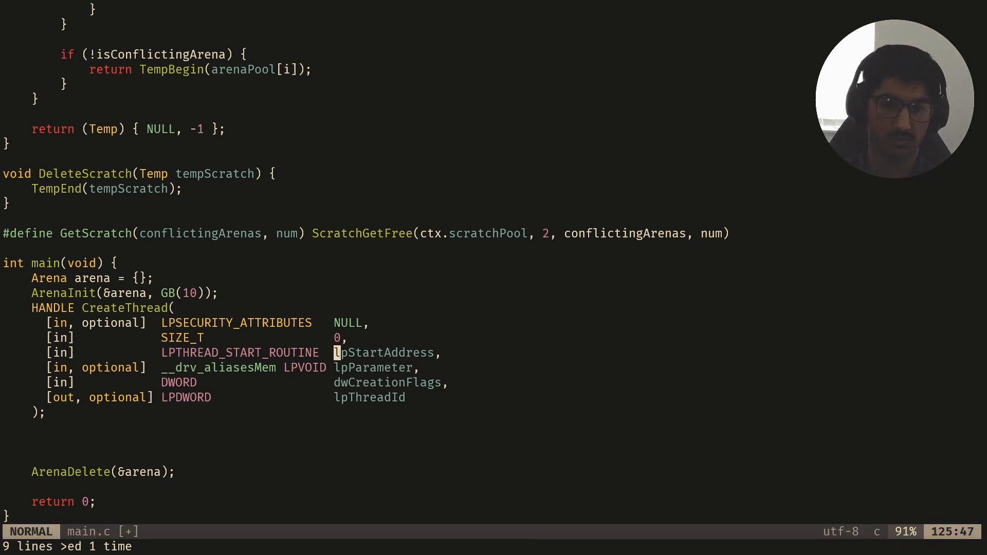
text(ciwThrae)
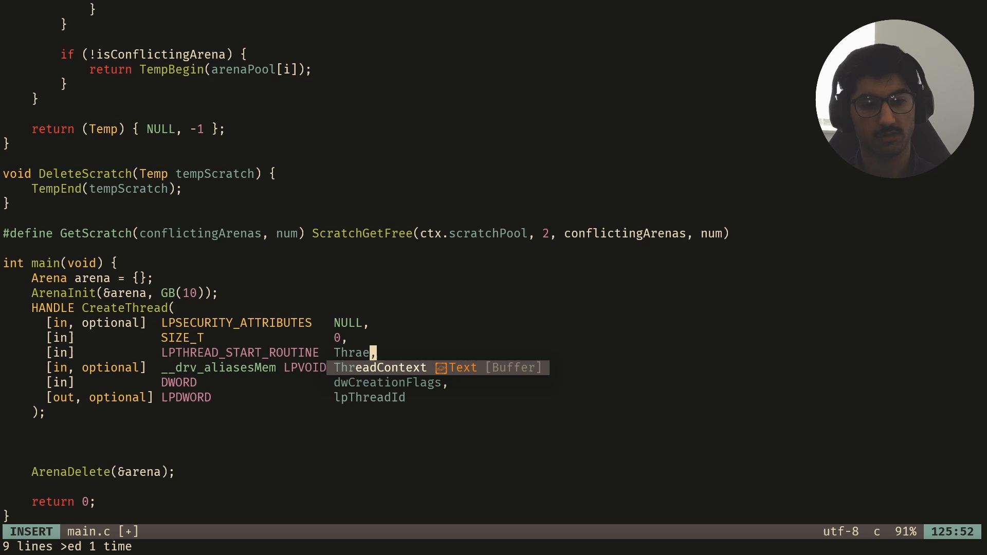
text(dPar)
key(BackSpace)
key(BackSpace)
key(BackSpace)
text(ea)
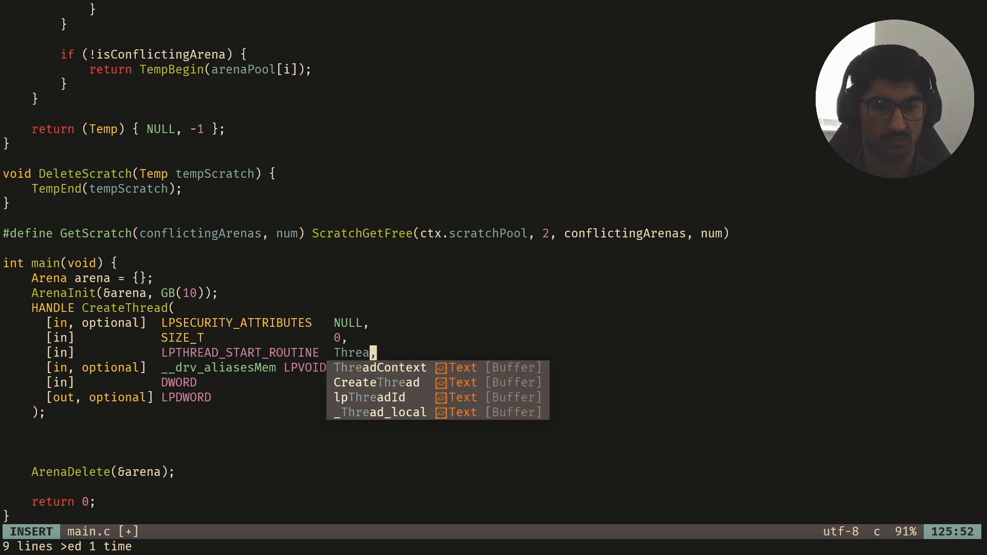
text(dFunction)
key(Escape)
key(j)
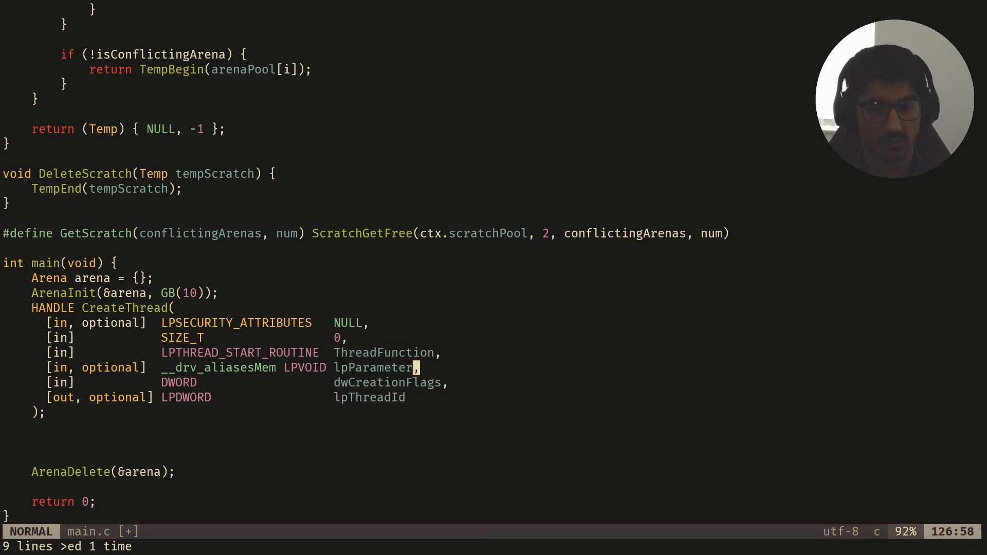
Step: Set lpParameter to _ and dwCreationFlags to 0
key(b)
key(c)
key(i)
key(w)
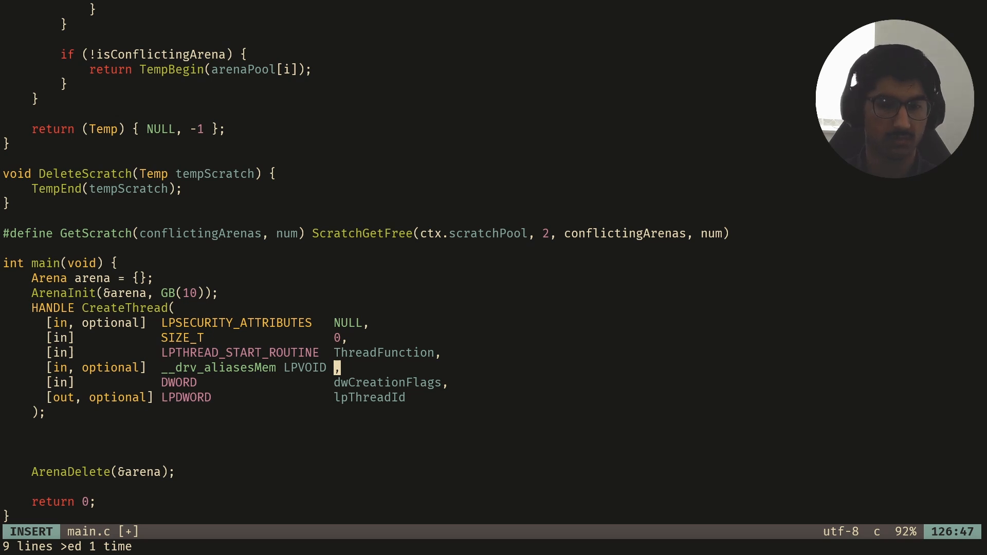
text(_)
key(Escape)
key(j)
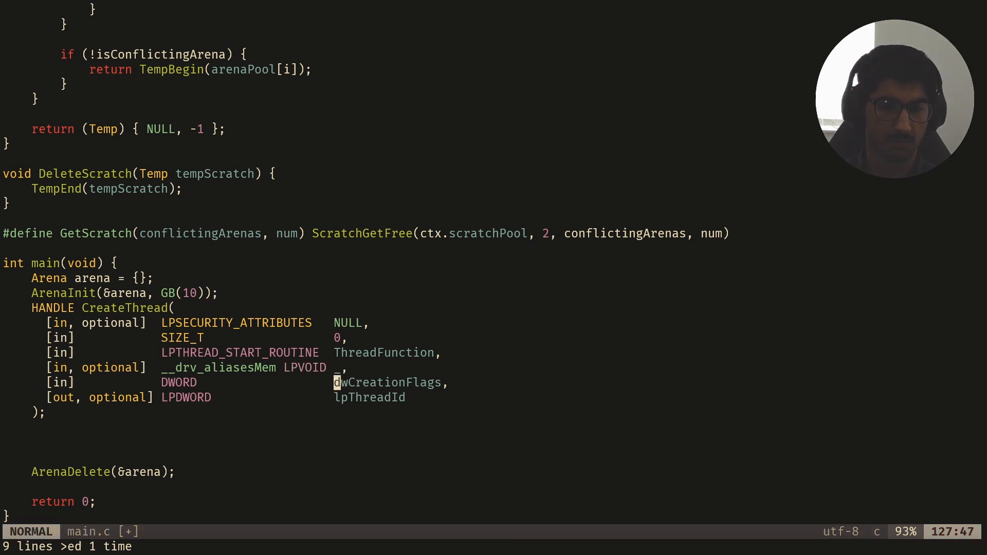
key(k)
key(j)
key(d)
key(i)
key(w)
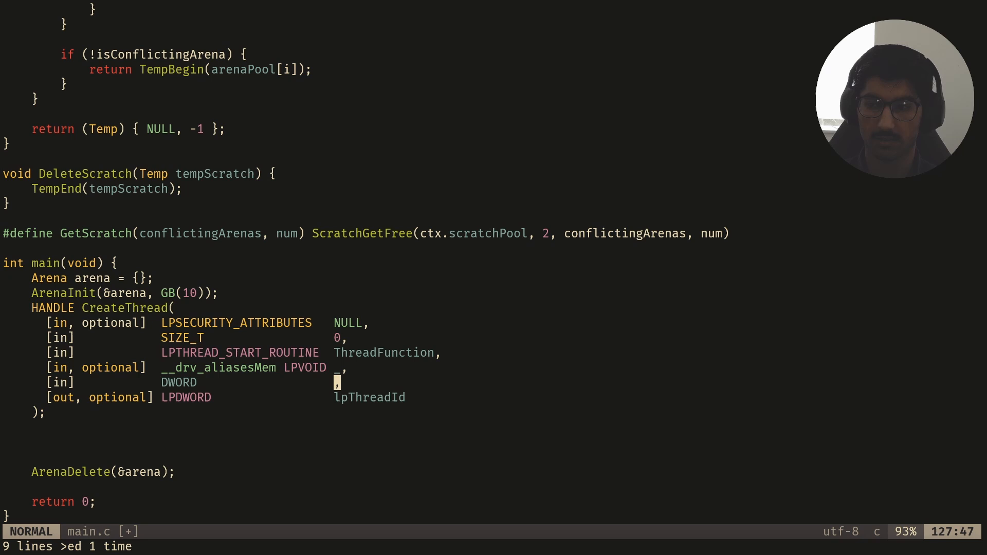
text(i)
text(0)
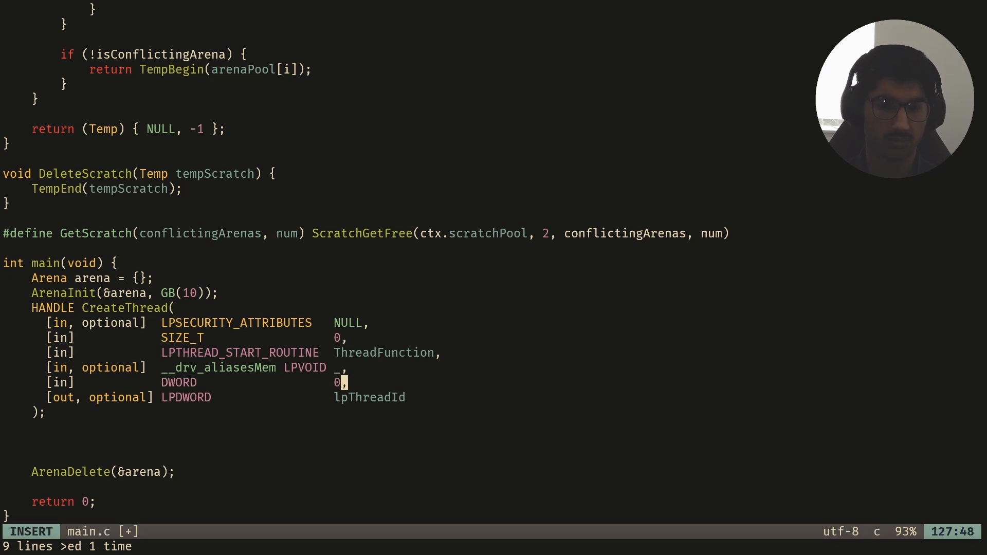
key(Escape)
key(j)
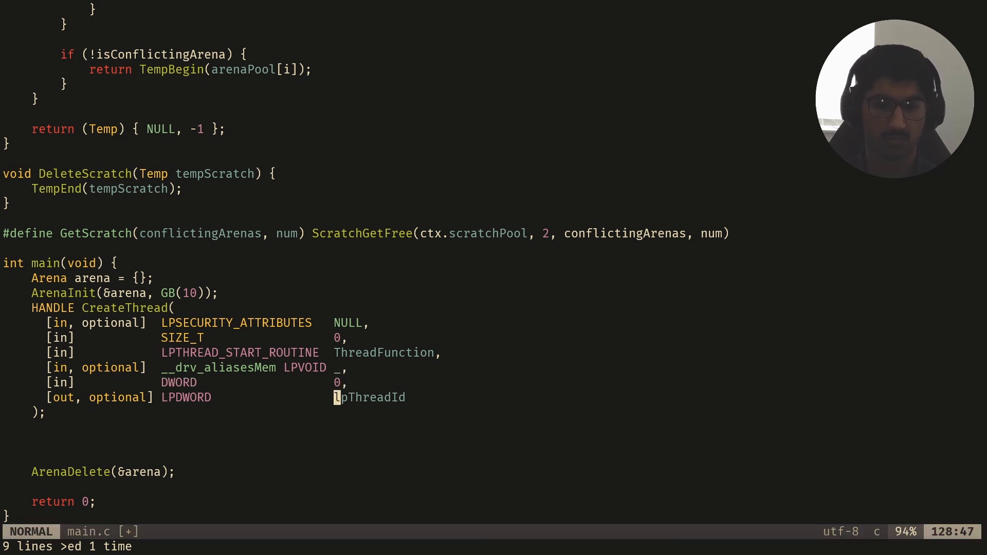
Step: Replace lpThreadId with NULL and close the CreateThread call
key(k)
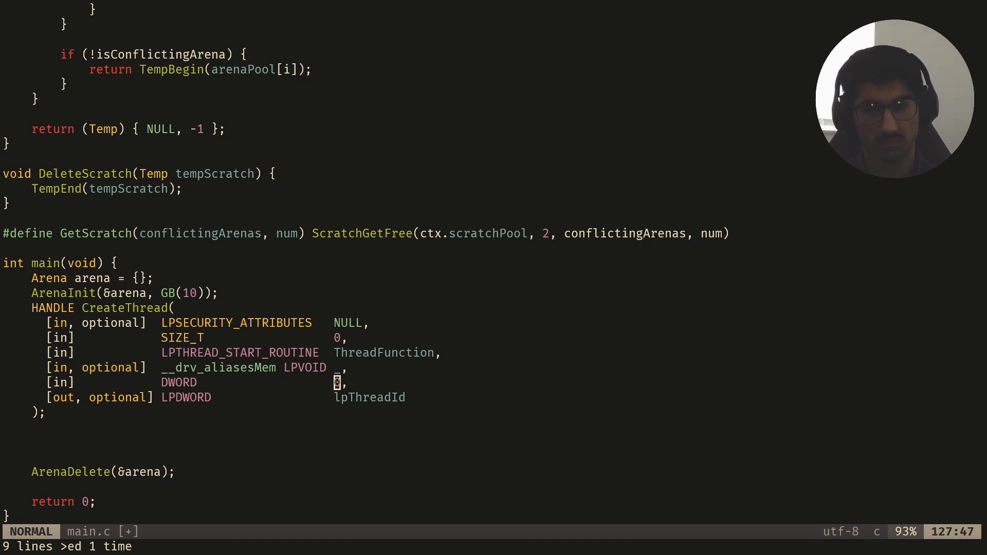
key(1)
key(7)
key(k)
key(Down)
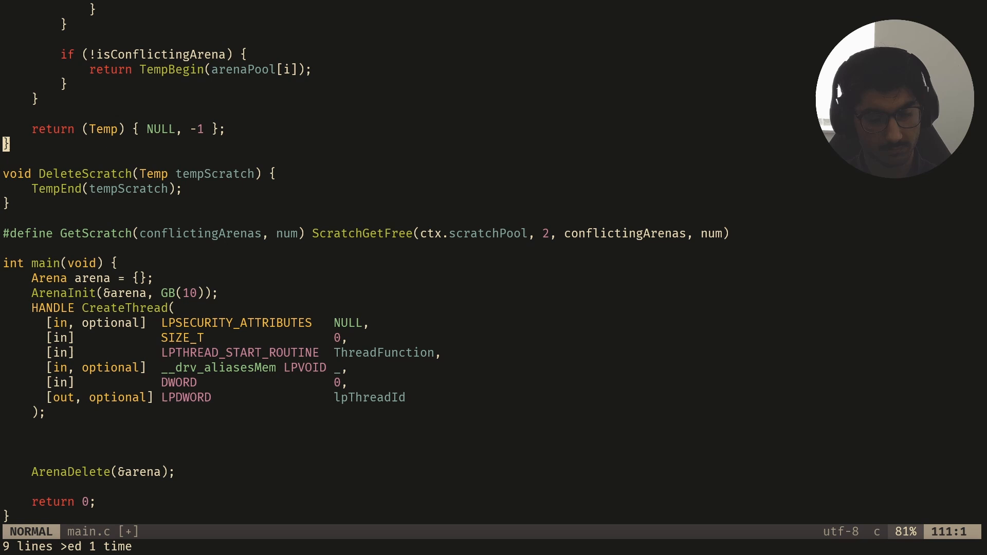
key(Down)
key(Down)
key(Down)
key(Down)
key(Down)
key(Down)
key(Up)
key(Up)
key(Up)
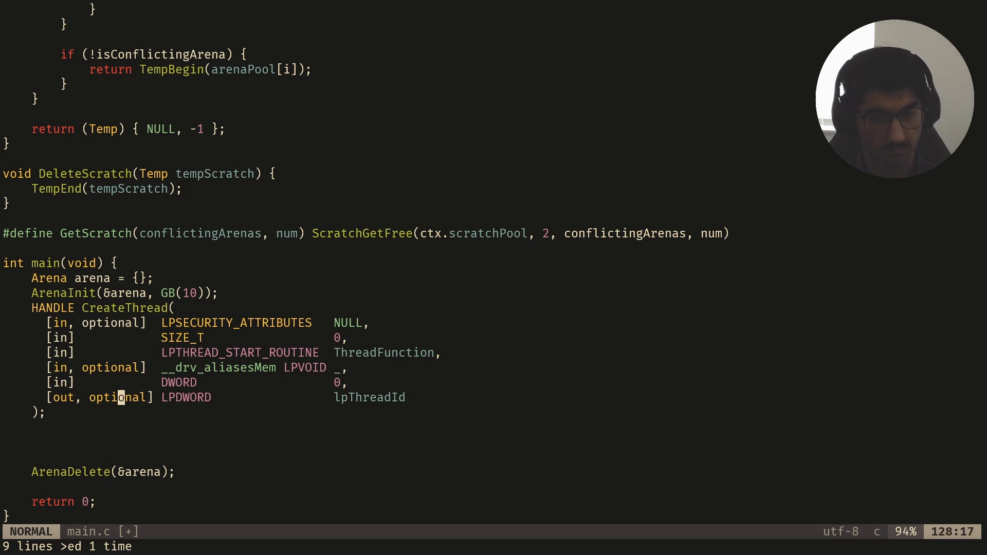
key(A)
key(ctrl+w)
text(NULL);)
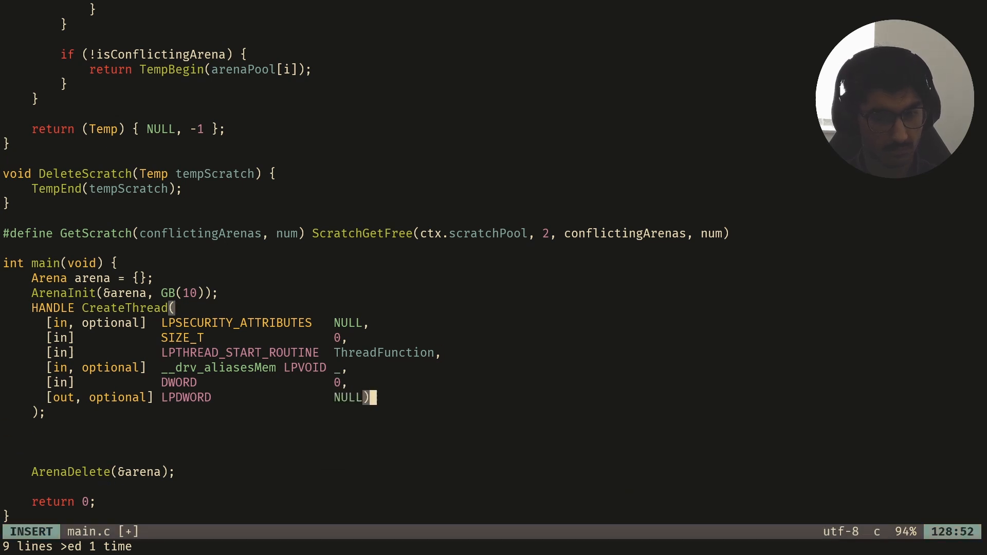
key(Escape)
key(0)
key(w)
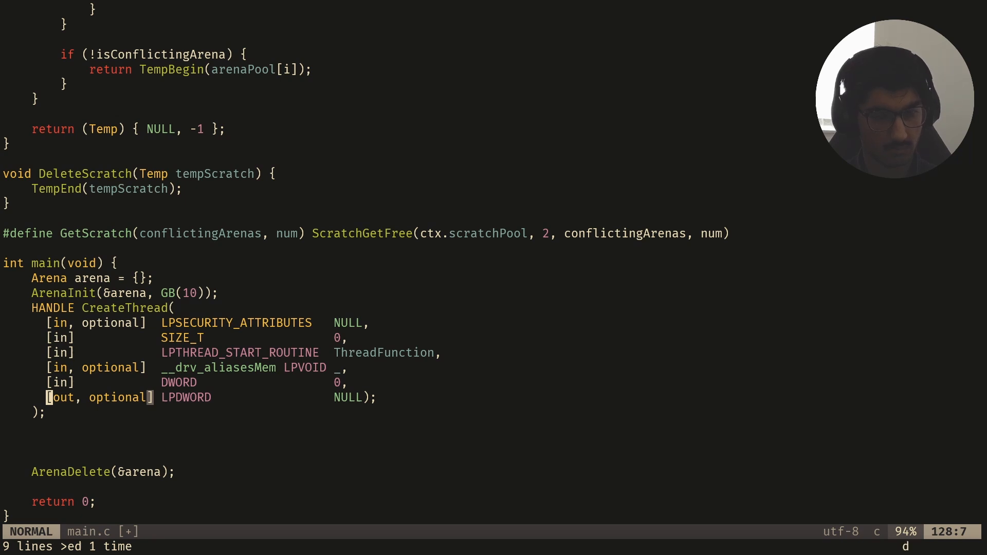
Step: Delete the in/out/optional parameter annotation column with a visual-block selection
key(bracketright)
text(dwkl)
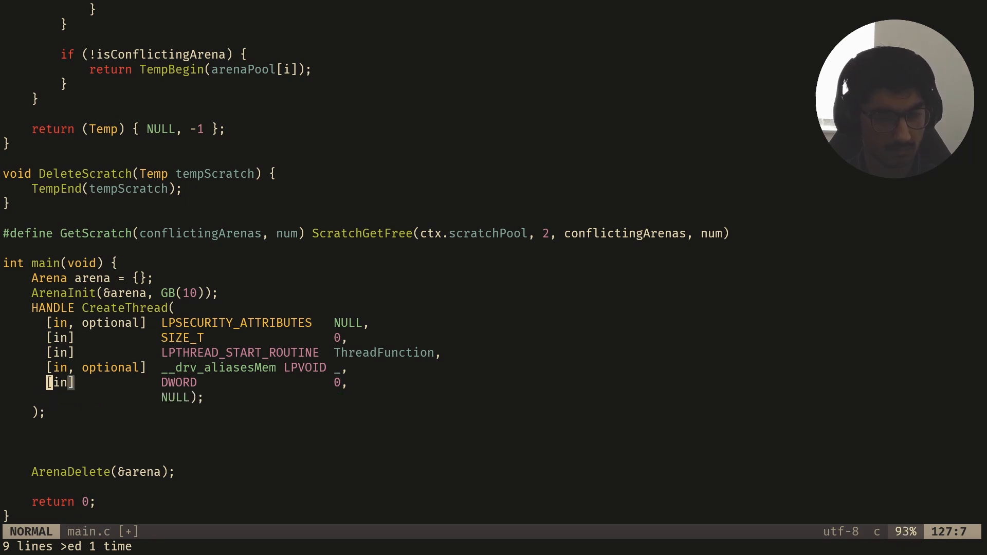
text(df]xxxxxxxxxx)
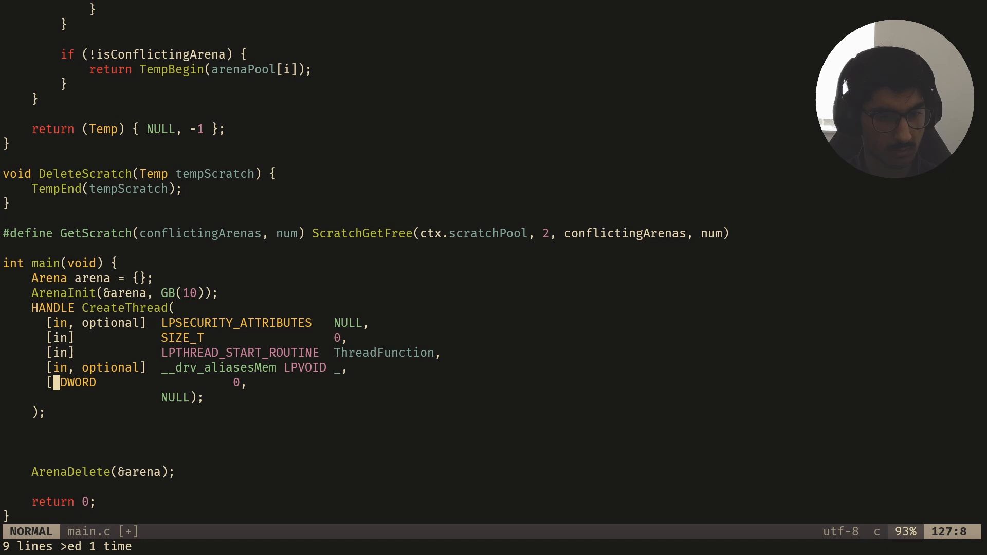
key(k)
key(k)
key(k)
key(k)
key(h)
key(ctrl+v)
key(l)
key(l)
key(E)
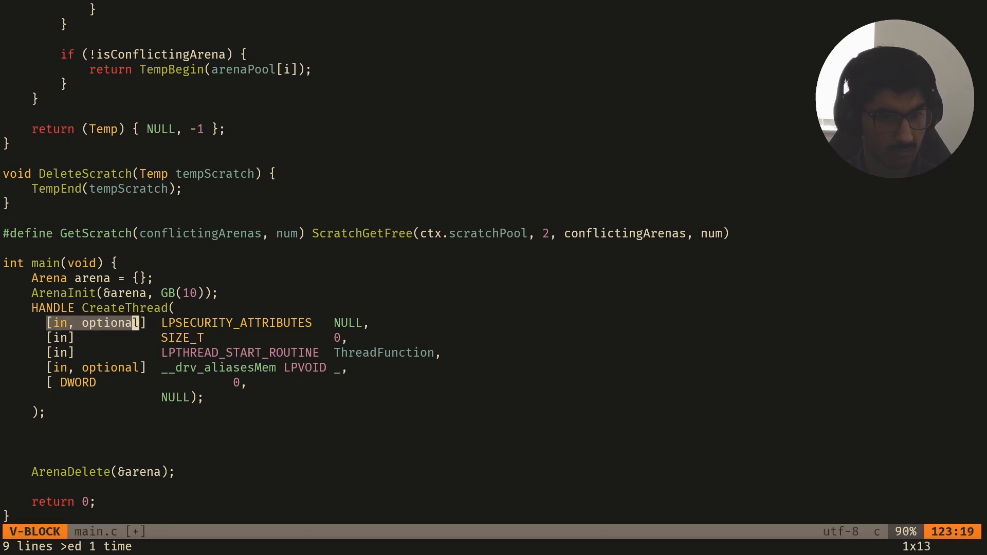
key(dollar)
key(h)
key(h)
key(h)
key(h)
key(j)
key(j)
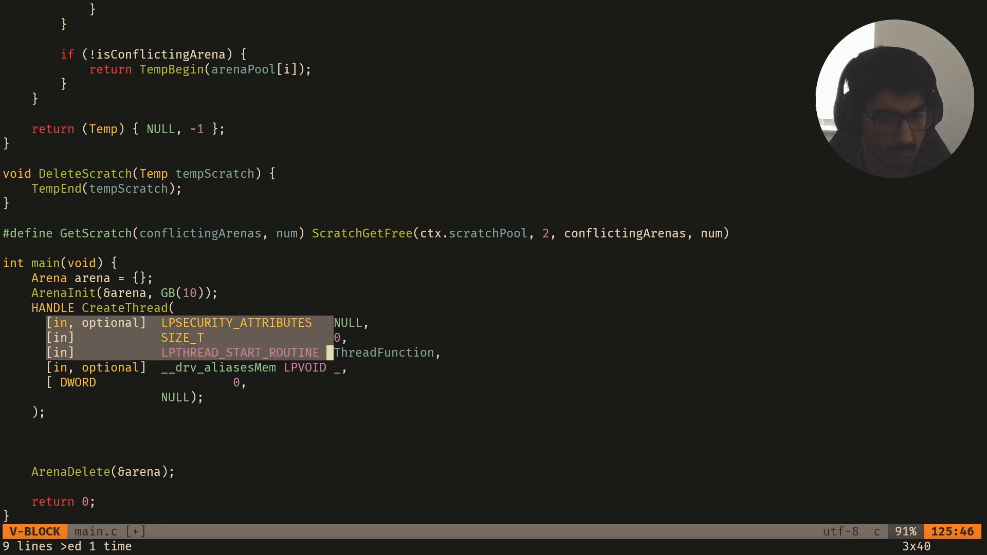
key(j)
key(d)
key(j)
key(j)
key(j)
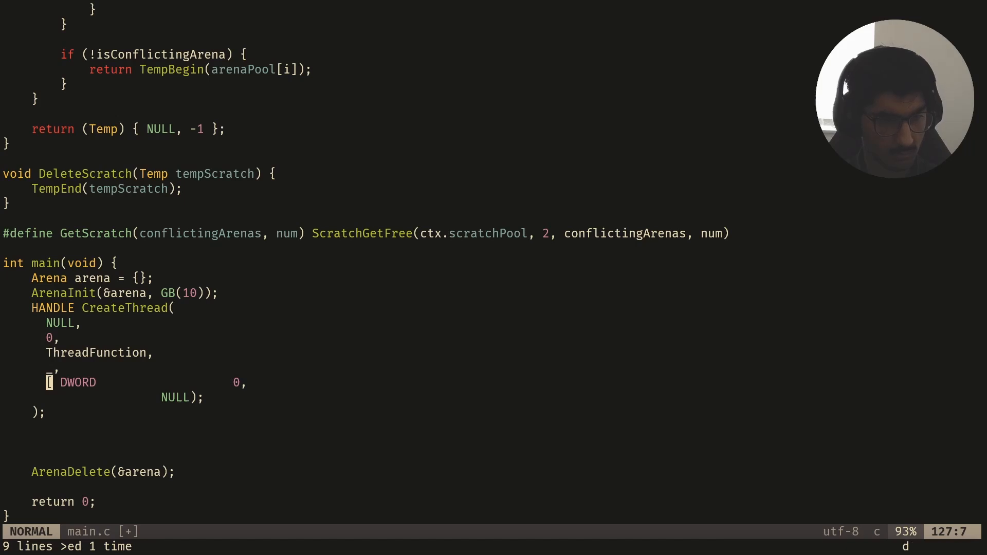
Step: Remove the leftover DWORD annotation and join all arguments onto the CreateThread line
key(d)
key(t)
key(0)
key(j)
key(d)
key(w)
key(k)
key(k)
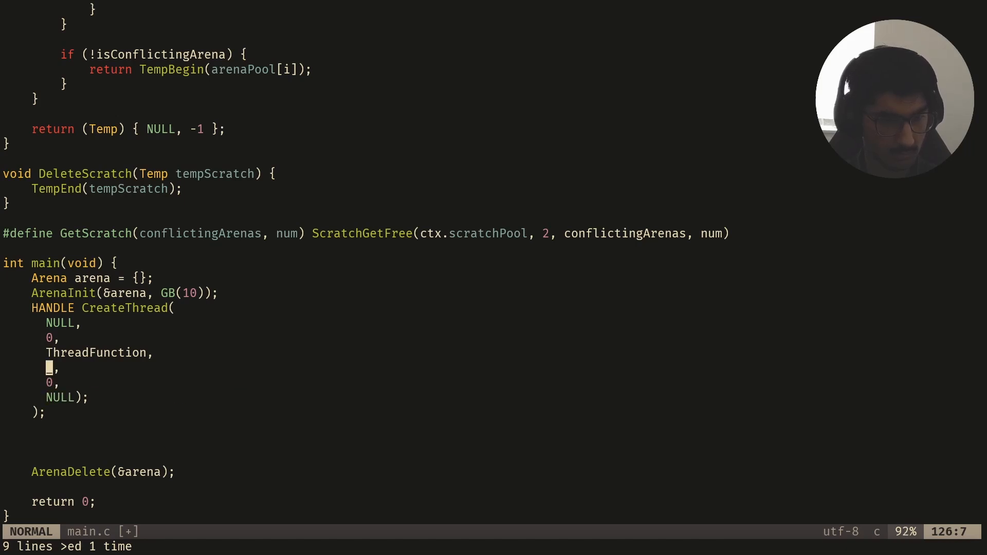
key(k)
key(k)
key(k)
key(J)
key(J)
key(J)
key(J)
key(J)
key(J)
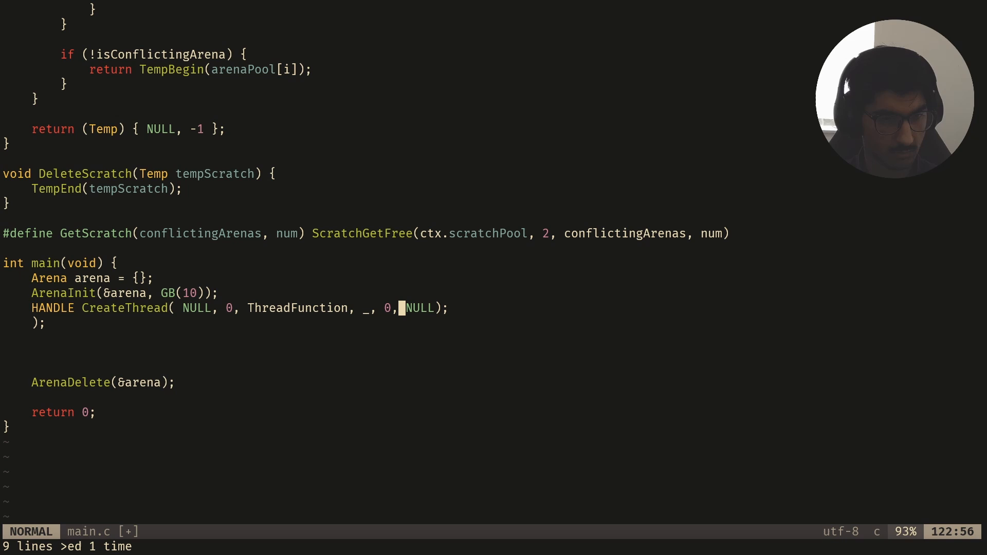
key(J)
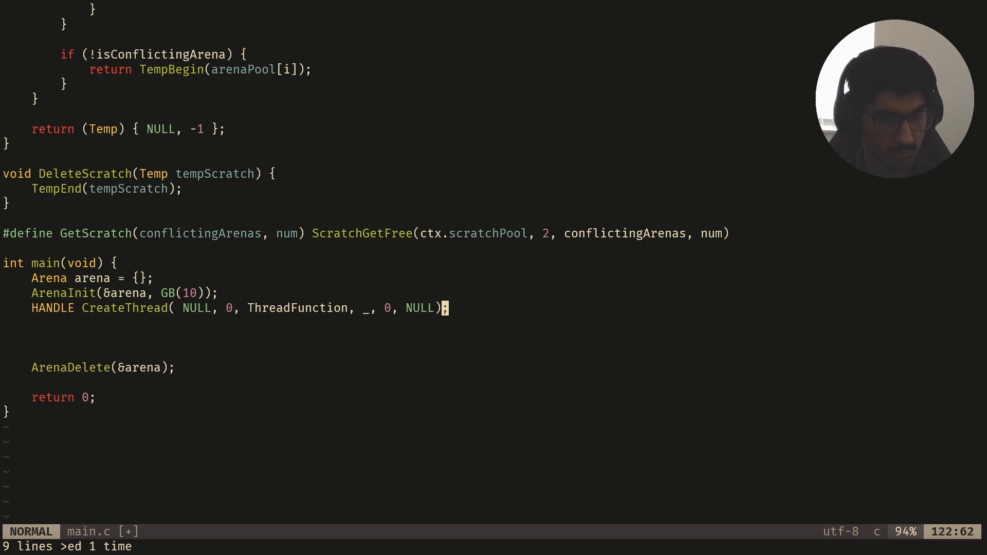
Step: Remove the stray space after CreateThread( and save main.c
key(0)
key(w)
key(f)
key(parenleft)
text(l)
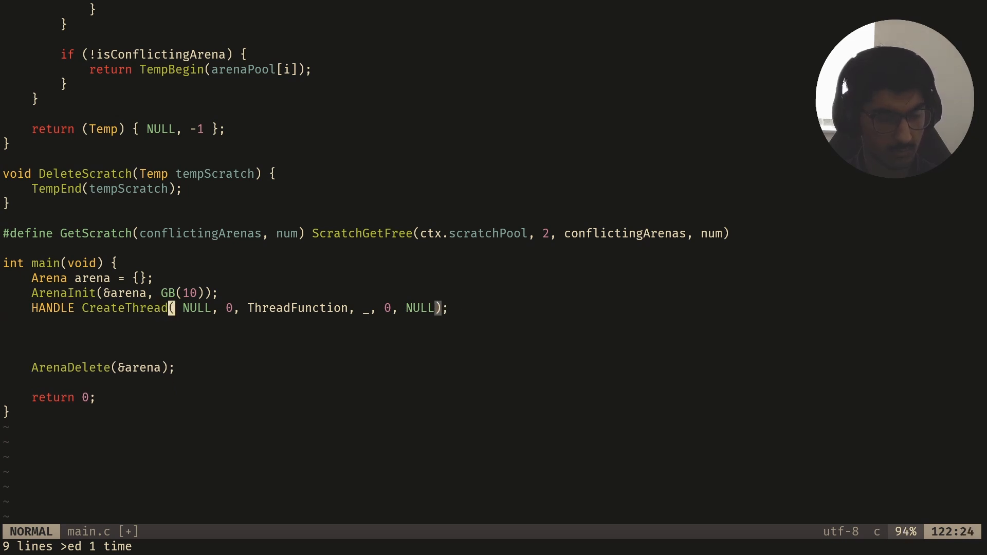
text(x:w)
key(Return)
Step: Name the handle variable so the line reads HANDLE thread = CreateThread(...), save, and open a terminal split
key(w)
key(w)
key(w)
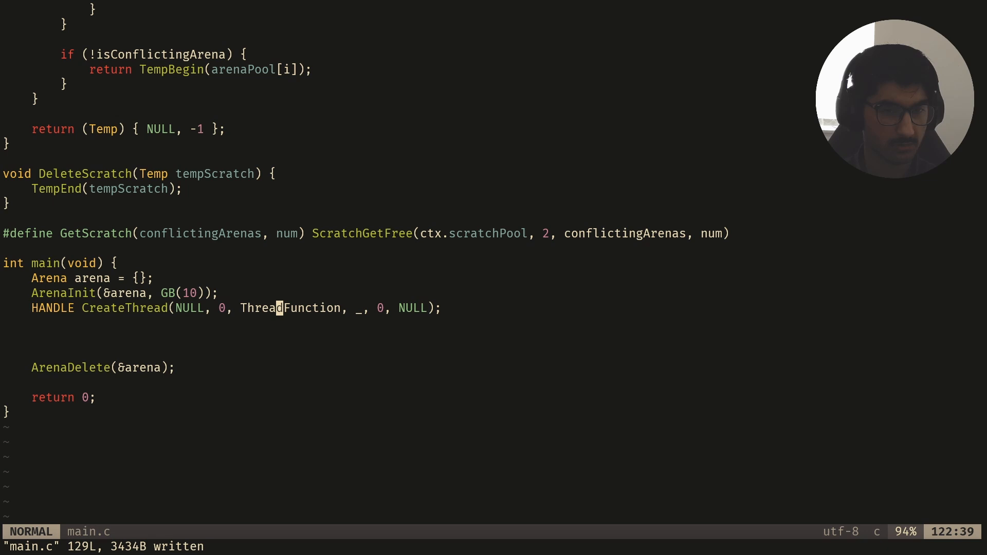
key(b)
key(b)
key(space)
key(b)
key(Escape)
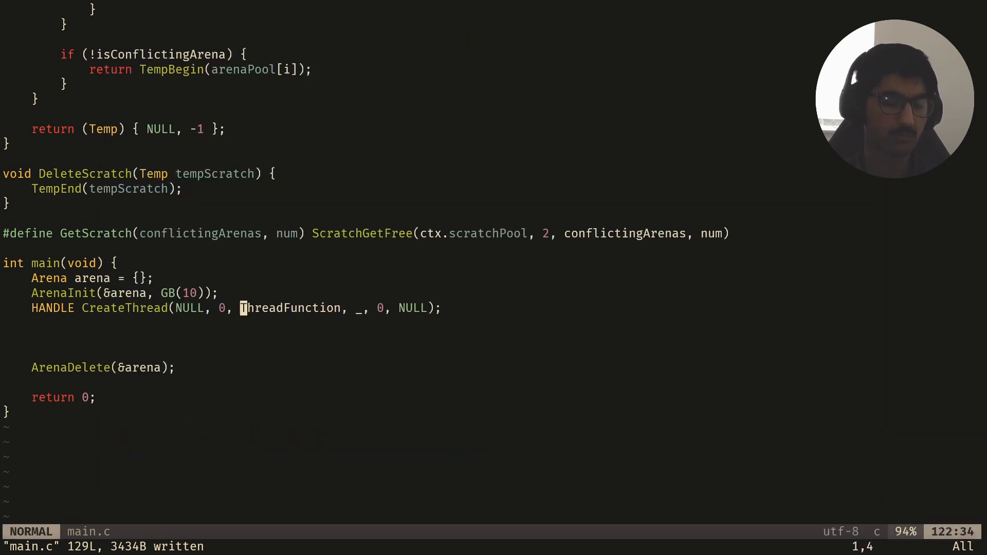
key(b)
key(b)
key(b)
key(b)
key(b)
key(b)
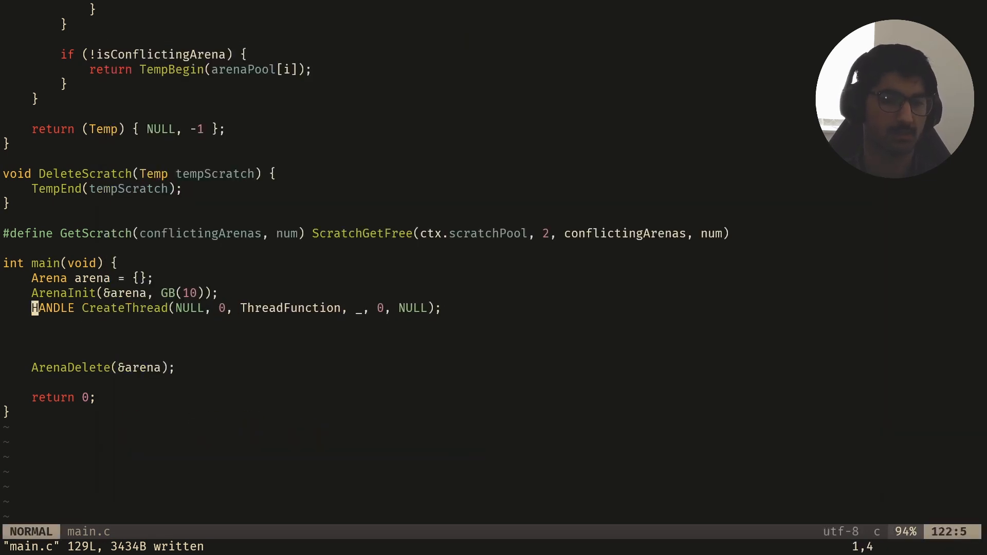
key(l)
key(l)
key(l)
key(l)
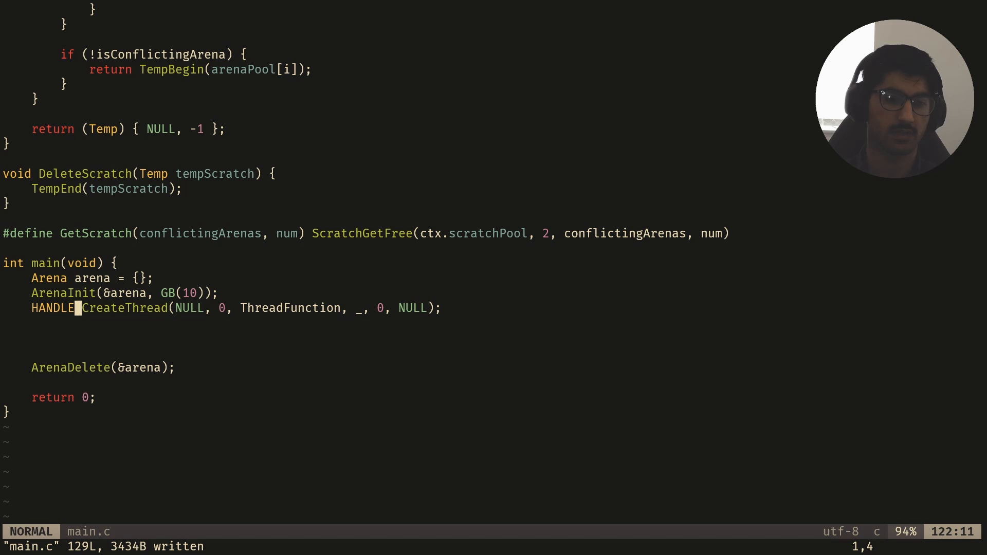
text(athread =)
key(Escape)
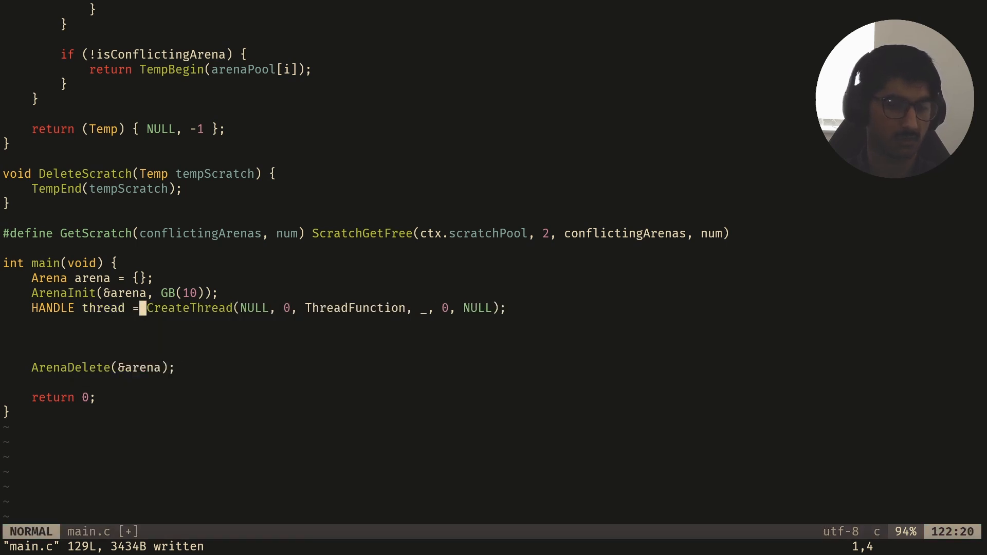
text(:w)
key(Return)
key(ctrl+backslash)
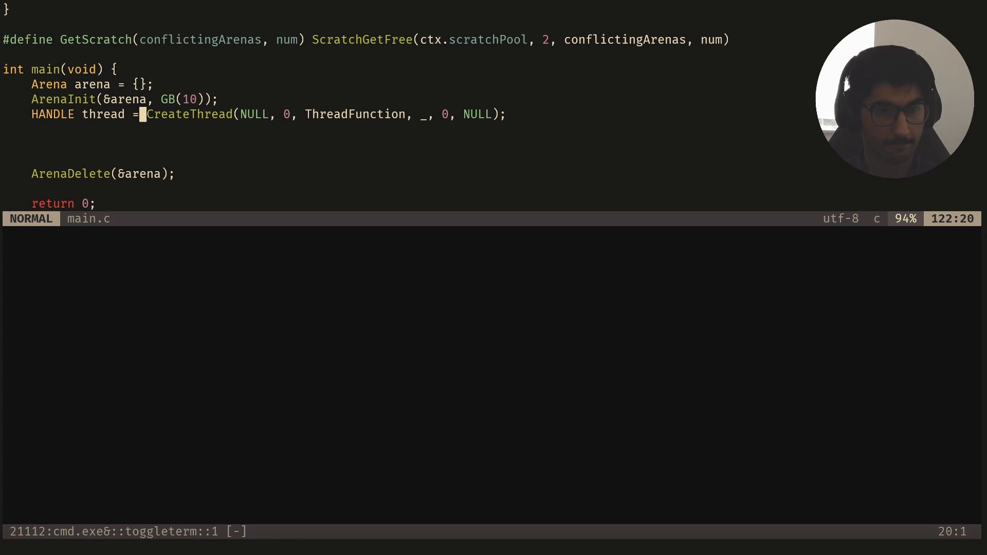
Step: Browse main.c from the top down through the ArenaInit code
key(l)
key(l)
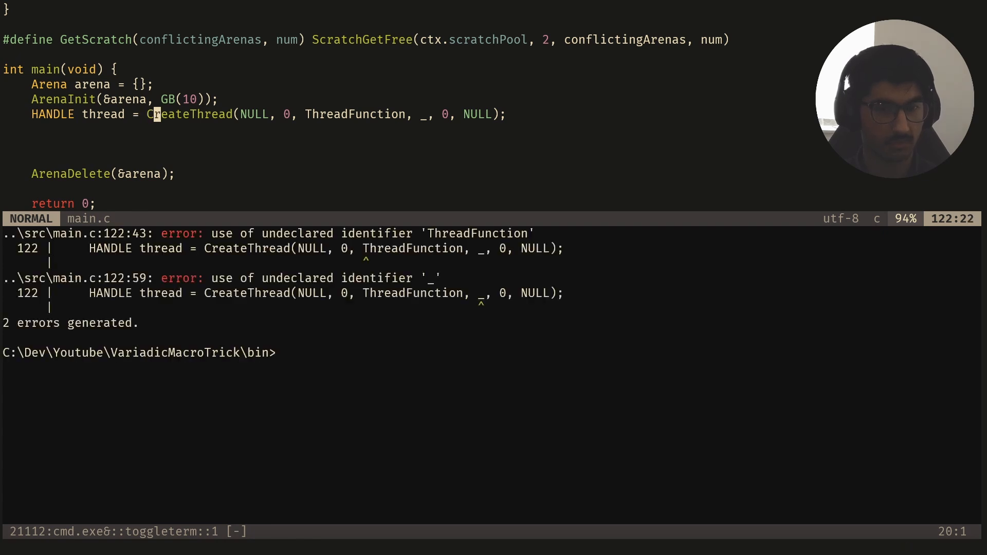
key(g)
key(g)
key(j)
key(k)
key(shift+v)
key(Escape)
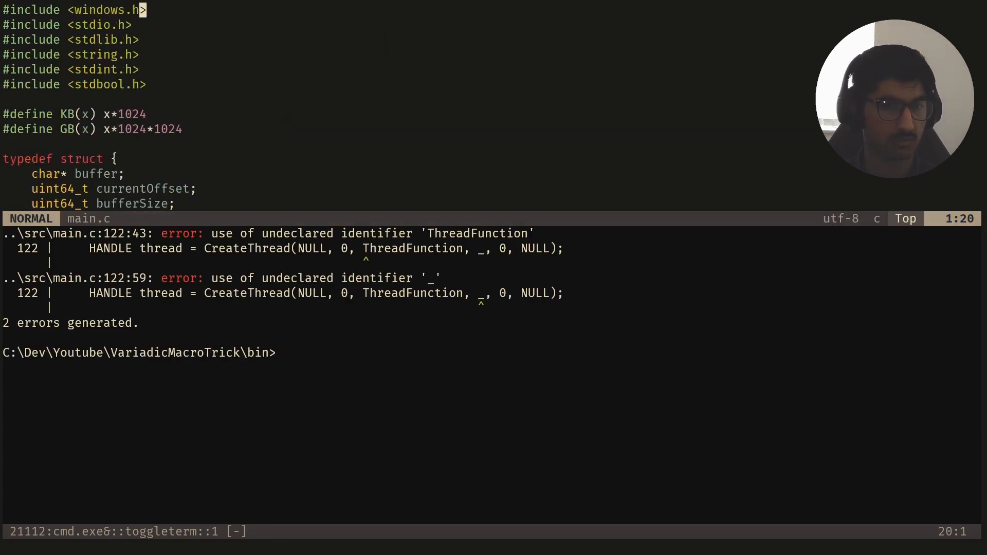
key(ctrl+d)
key(ctrl+d)
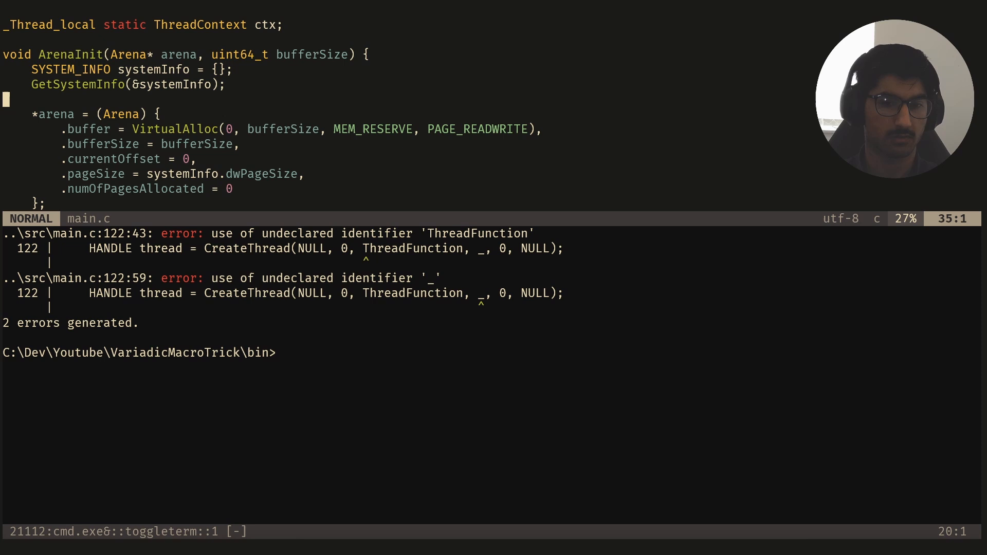
Step: Close the terminal with the compile errors and return to the code above main
key(ctrl+backslash)
key(ctrl+d)
key(ctrl+d)
key(ctrl+d)
key(ctrl+d)
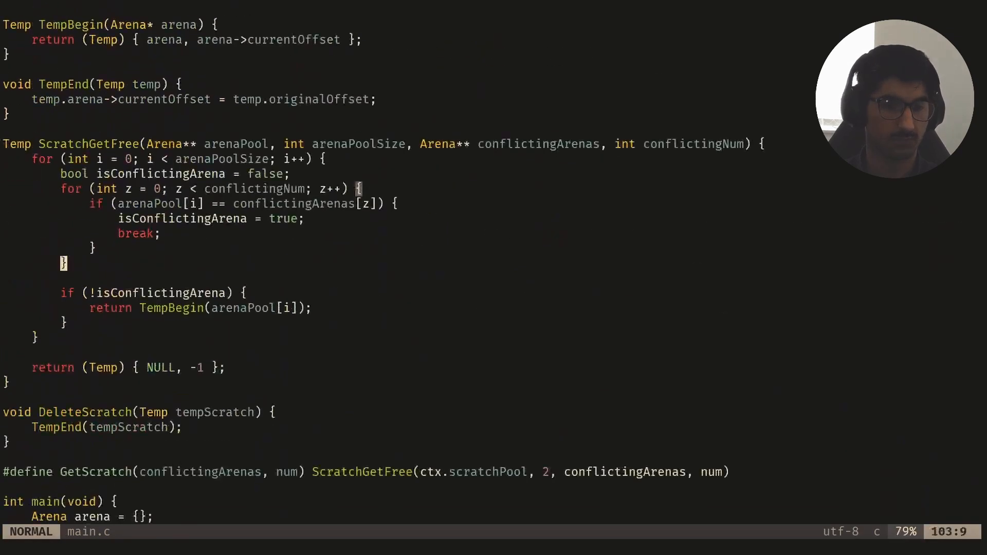
key(shift+g)
key(ctrl+u)
key(j)
key(j)
key(j)
key(j)
key(j)
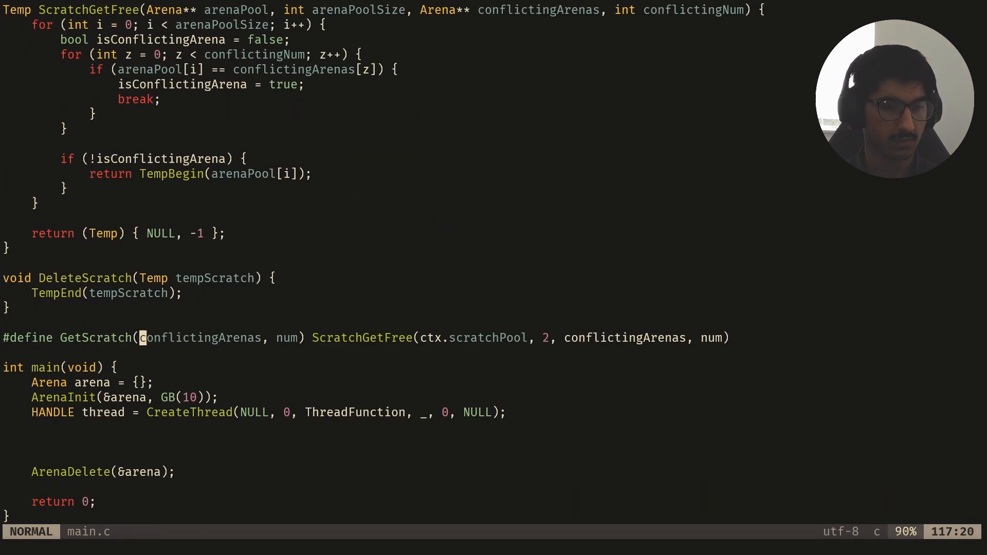
Step: Add DWORD WINAPI ThreadFunction(void* data) with an opened body above main
key(o)
key(Return)
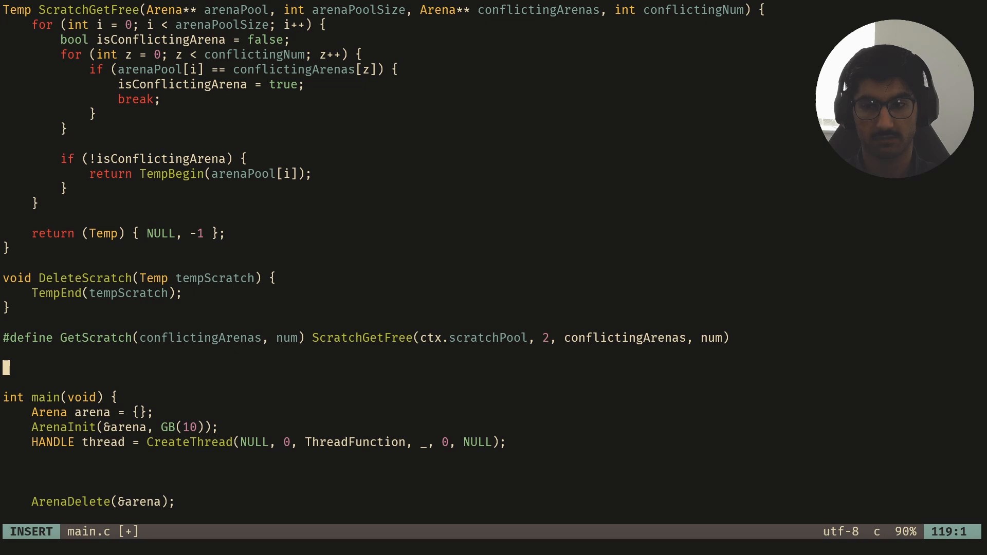
text(DWO)
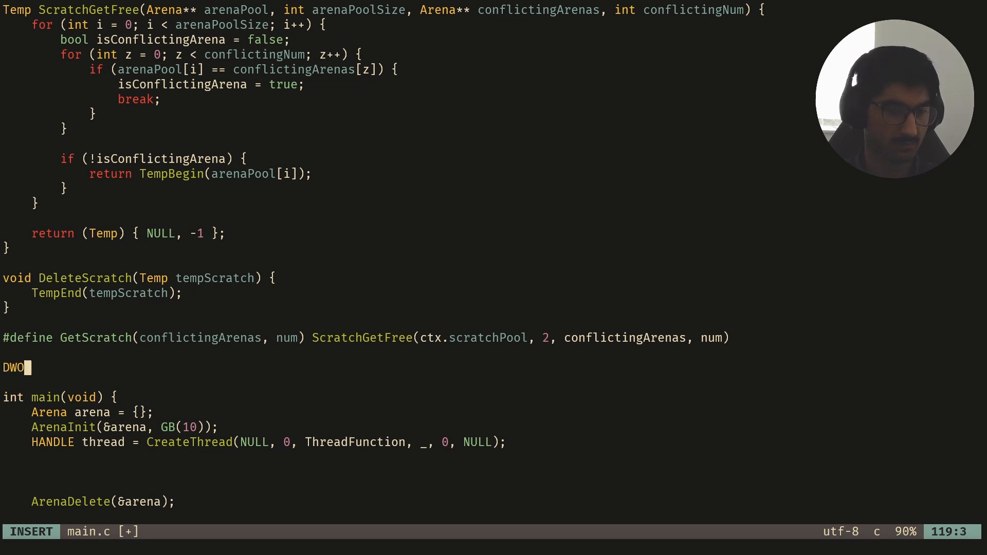
text(RD WINAPI )
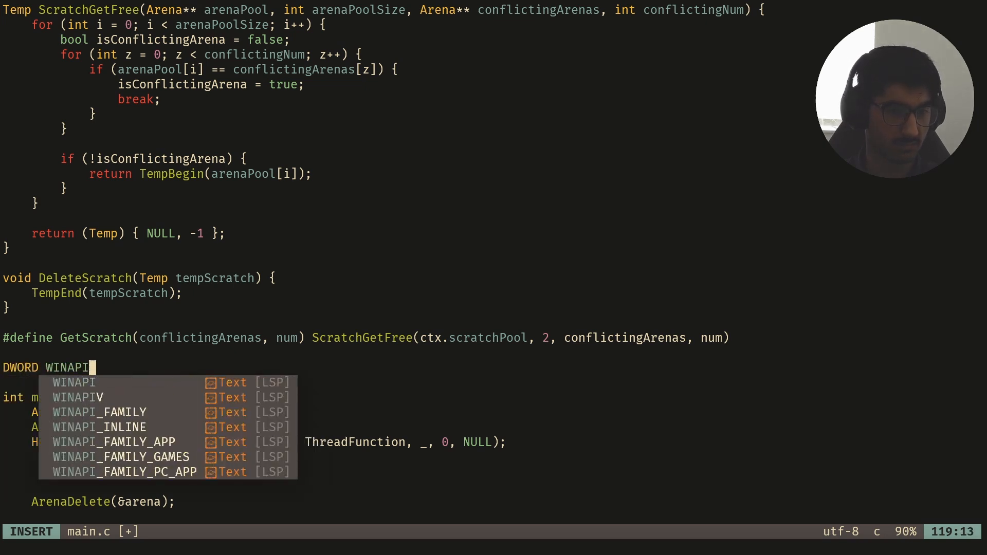
text(ThreaedF)
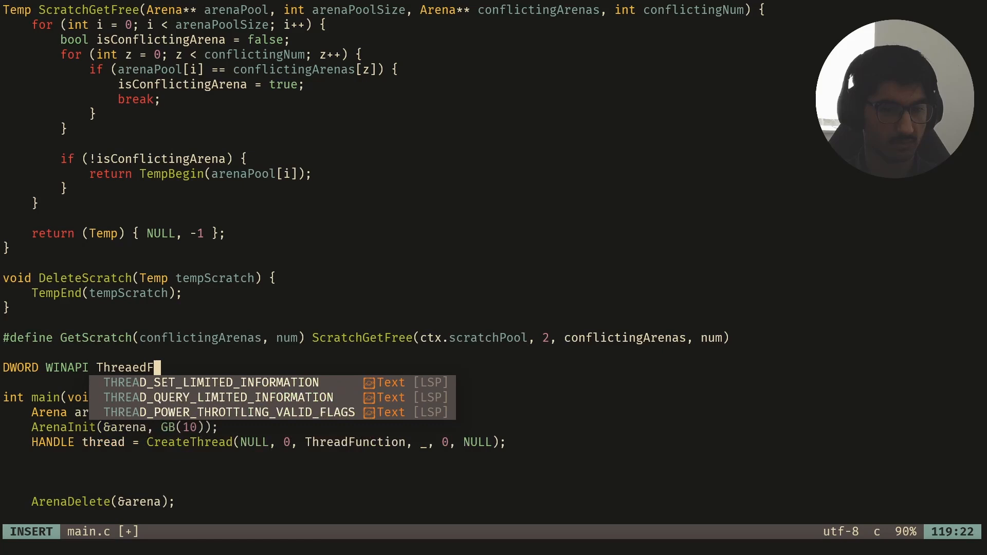
key(BackSpace)
key(BackSpace)
key(BackSpace)
text(adF)
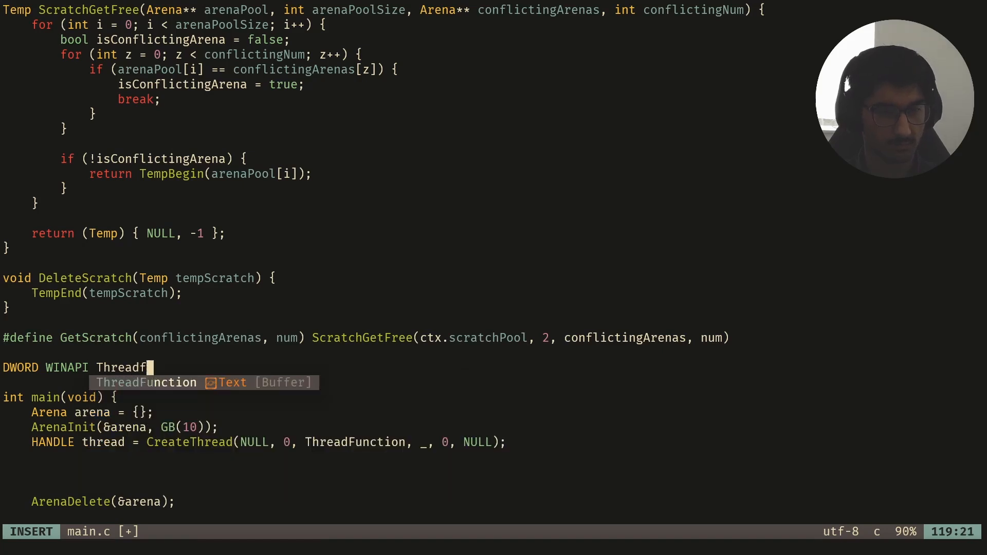
key(ctrl+n)
text((void* da)
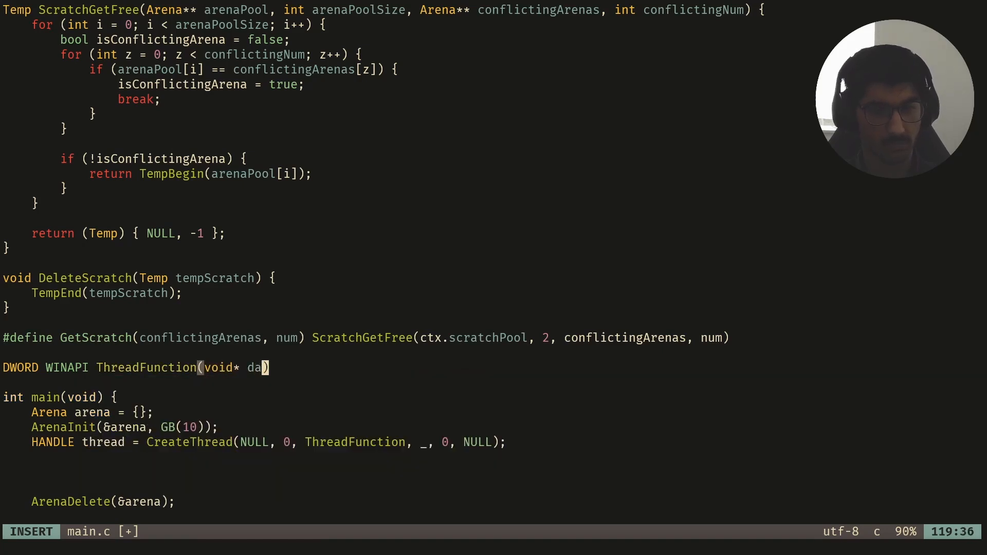
text(ta) {)
key(Return)
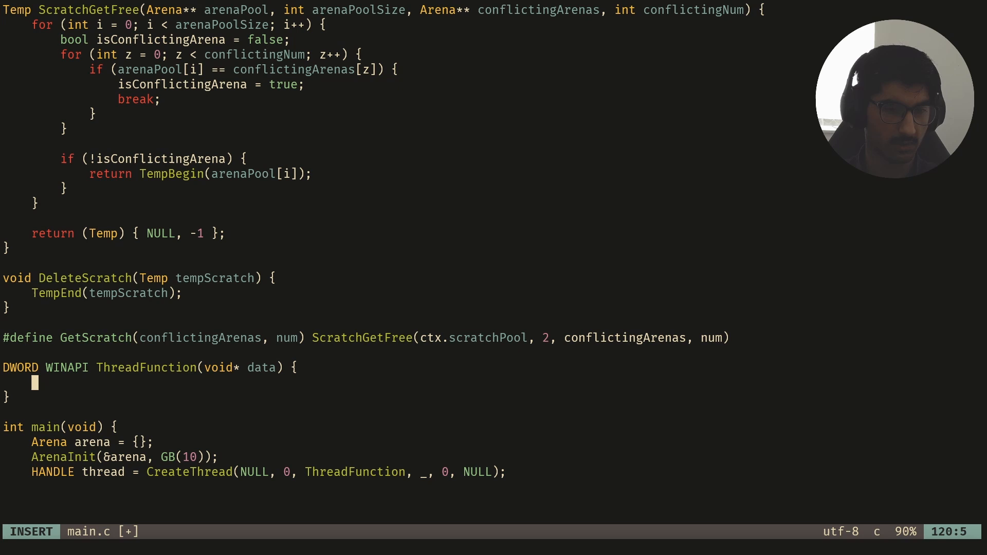
text(Thr)
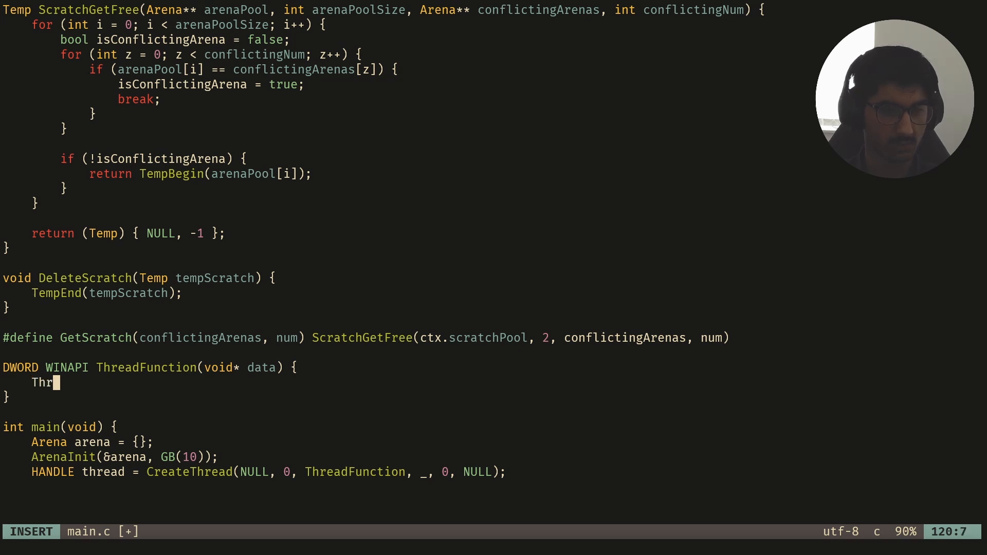
text(eadContext)
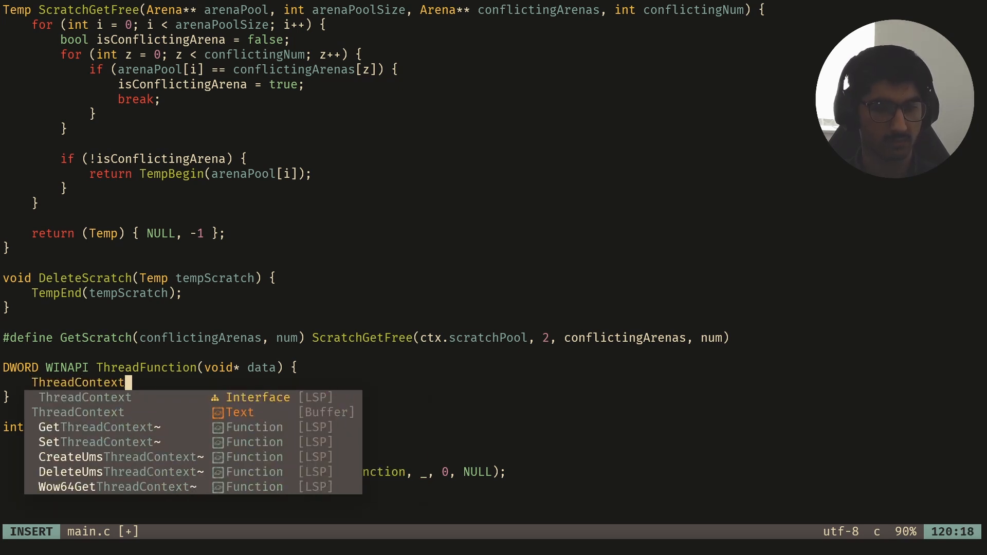
text(* ctx = )
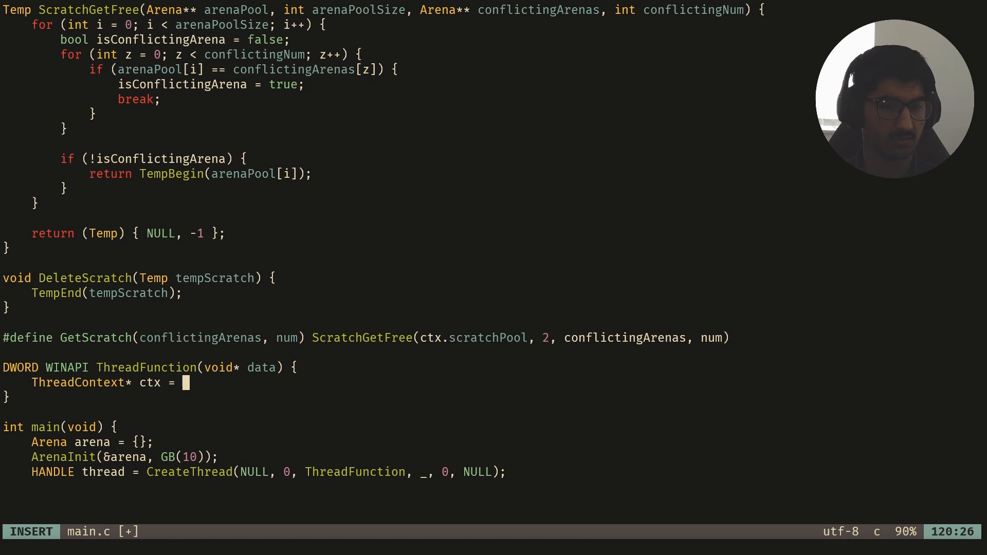
text((ThreadContext)
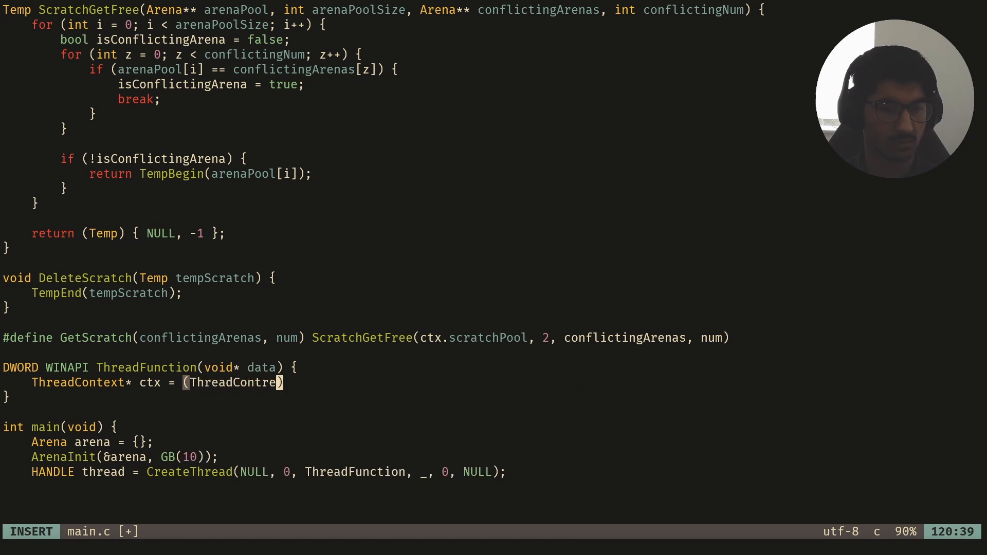
text(*))
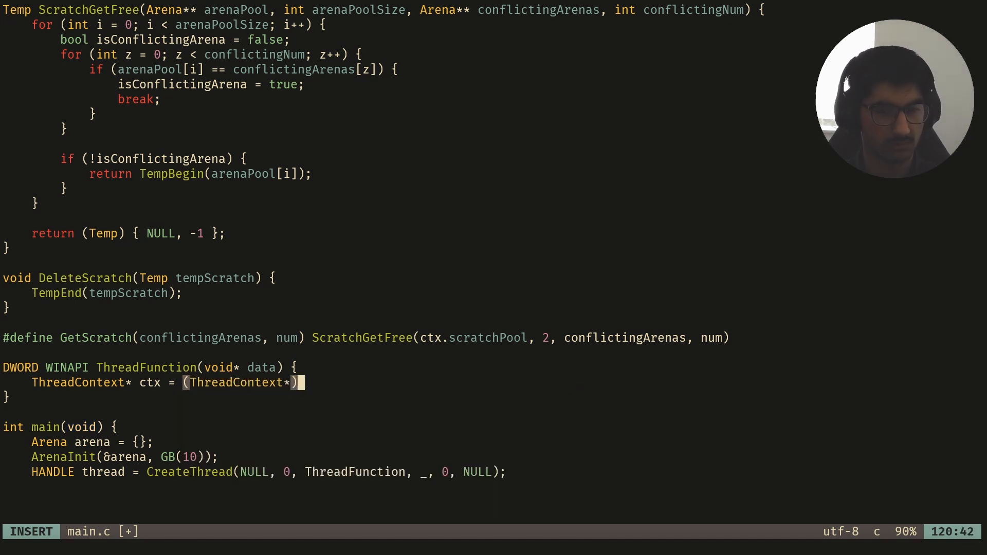
text(data)
Step: Write ThreadContext ctx = *(ThreadContext*)data; in the body and save main.c
key(BackSpace)
key(BackSpace)
key(BackSpace)
text(data;)
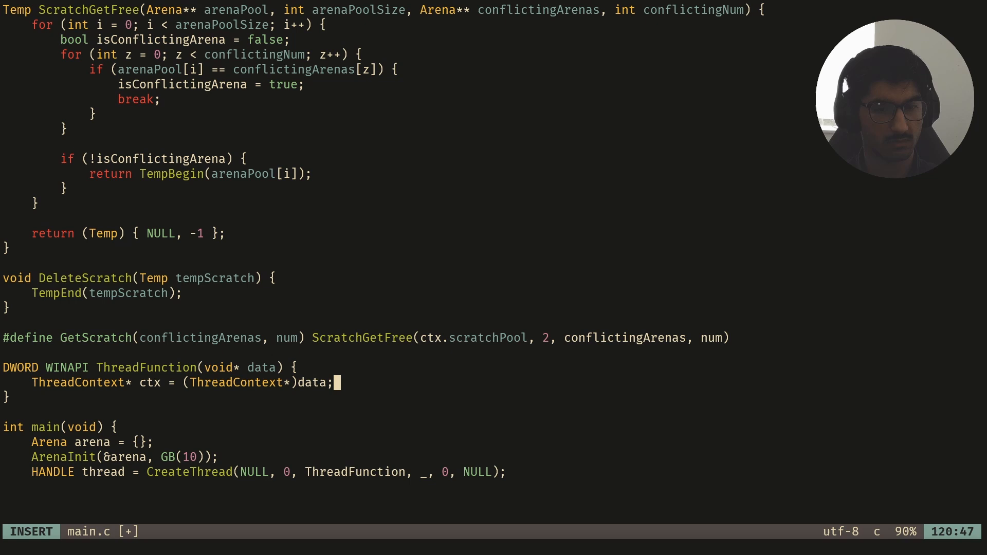
key(Escape)
key(b)
key(b)
key(b)
text(i*)
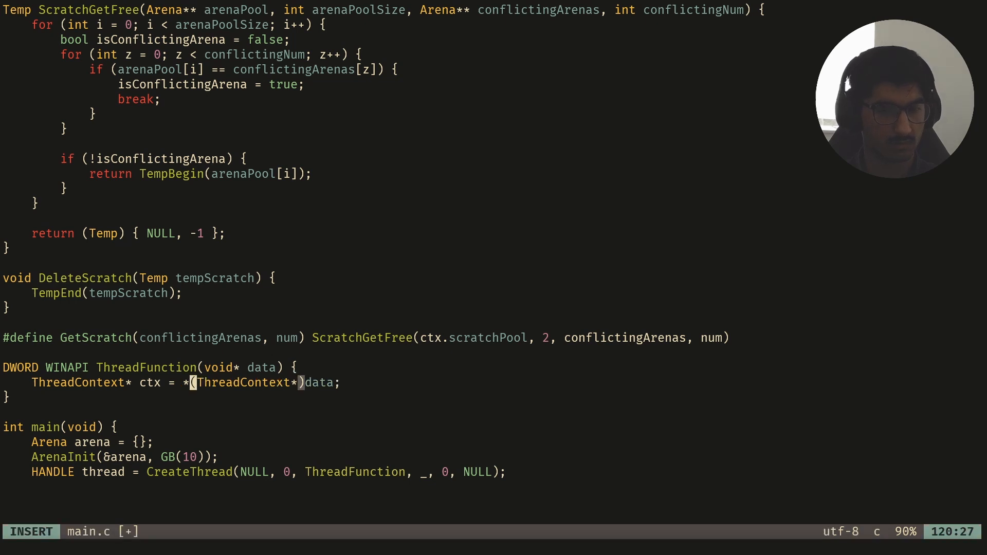
key(Escape)
key(b)
key(b)
text(bx:w)
key(Return)
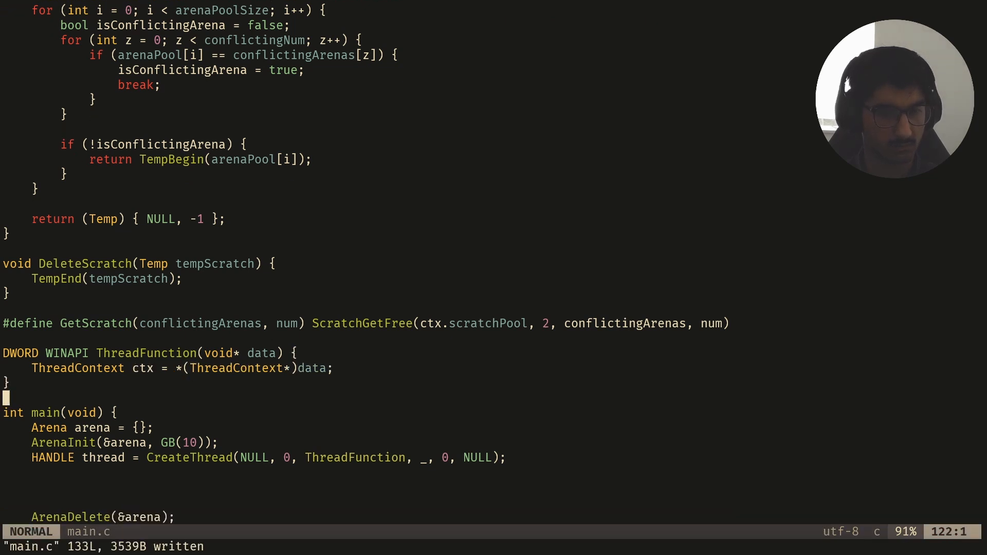
key(j)
key(j)
key(j)
key(j)
key(j)
key(j)
key(w)
key(w)
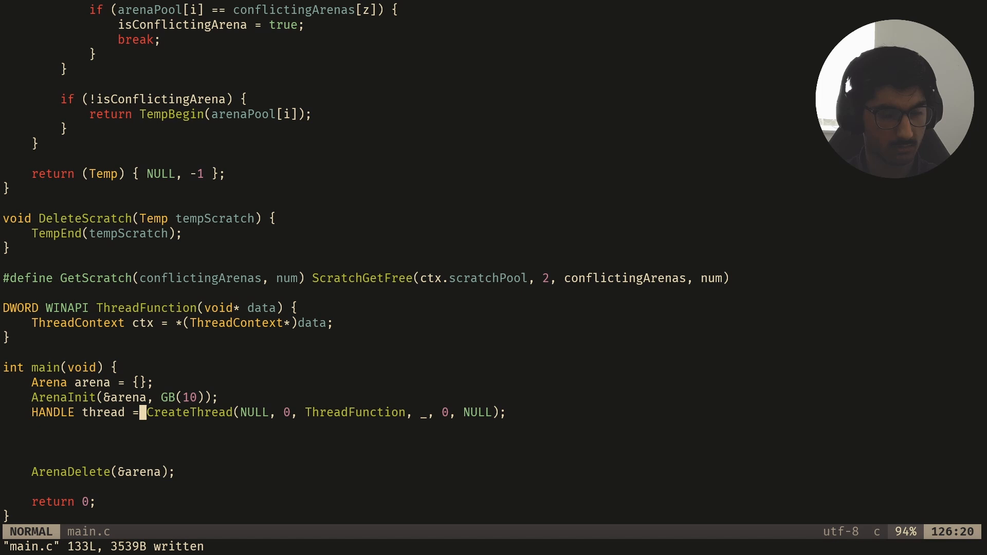
key(w)
key(w)
key(w)
key(w)
key(w)
key(w)
Step: Declare a zero-initialised threadArray[5] above the CreateThread call
key(l)
key(l)
key(l)
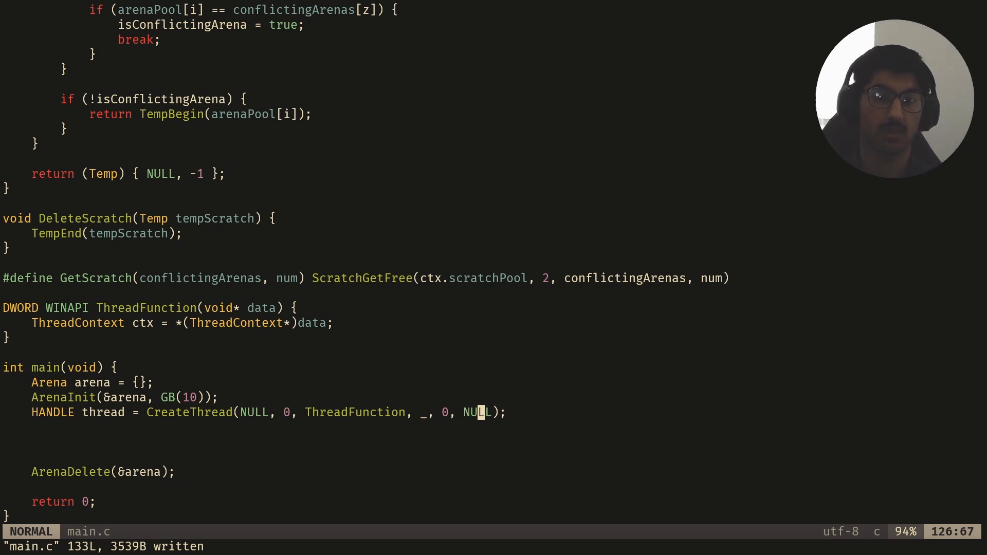
key(k)
key(o)
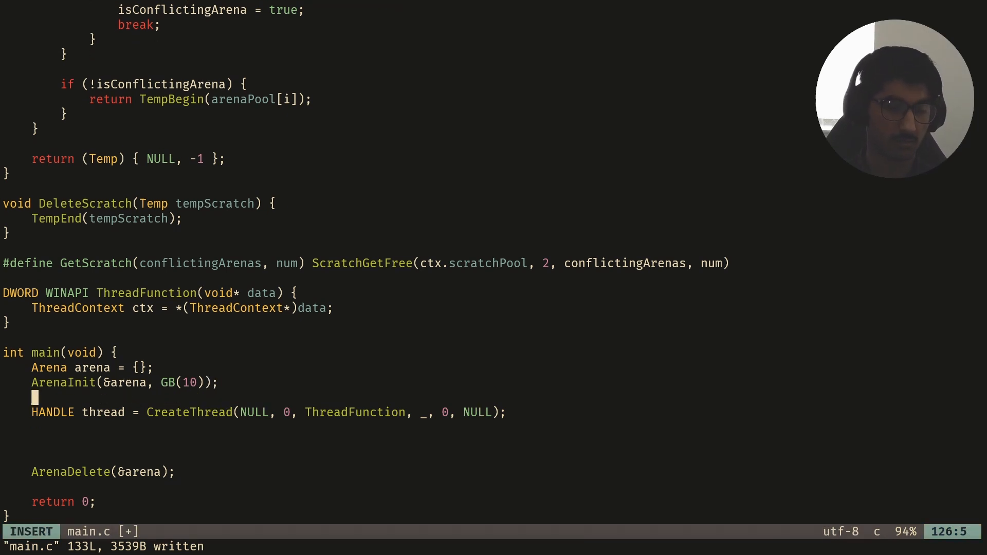
key(Return)
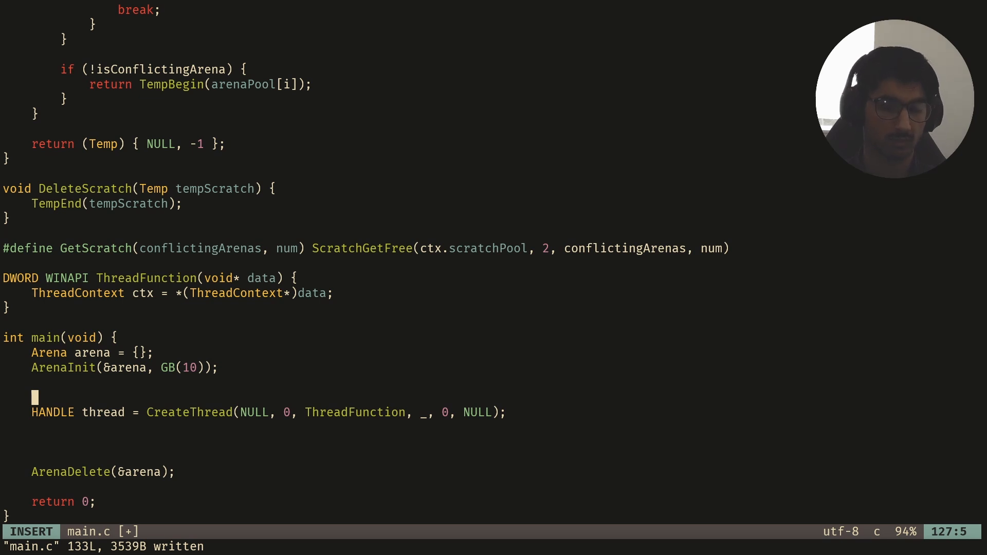
text(HANDLE thread)
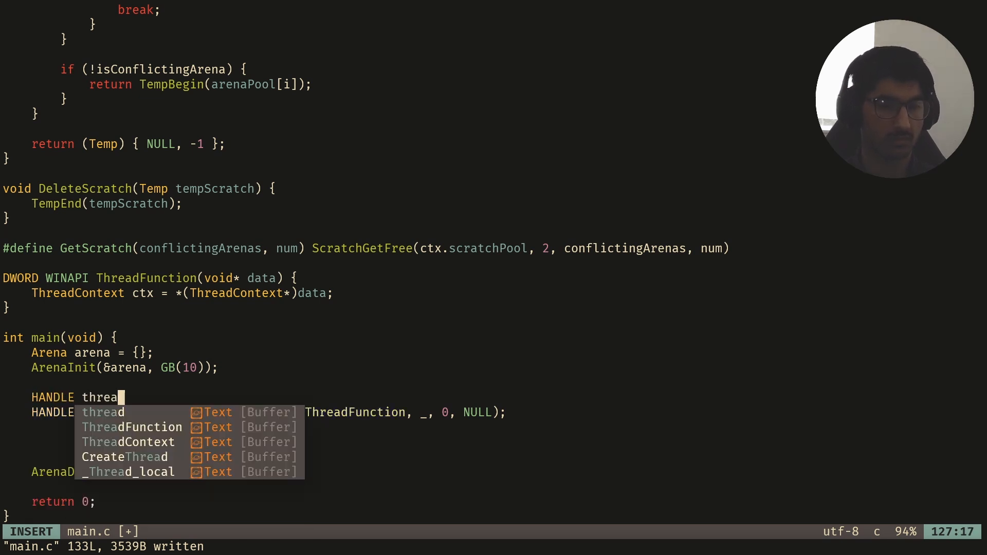
text(Array =)
key(BackSpace)
key(BackSpace)
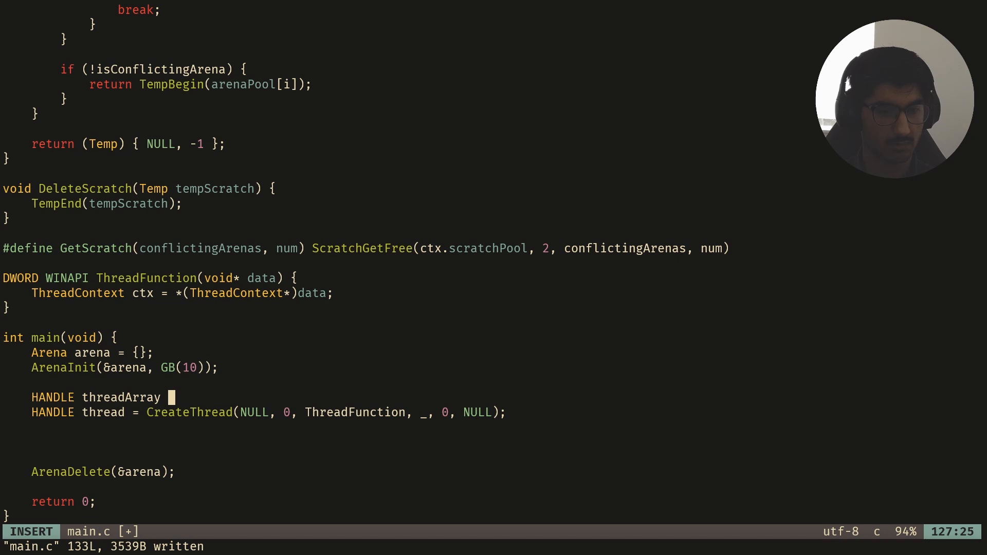
text([])
text(5)
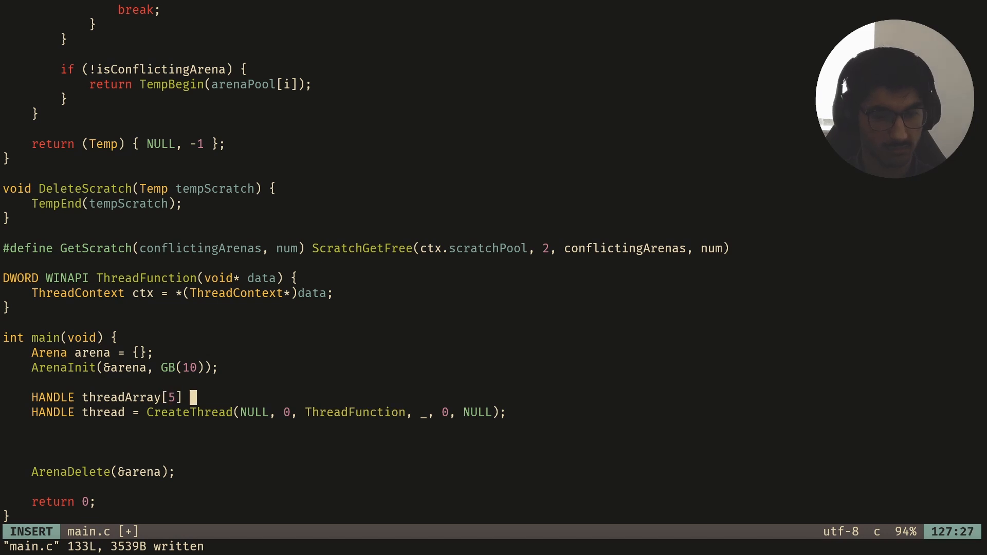
text( = {};)
key(Return)
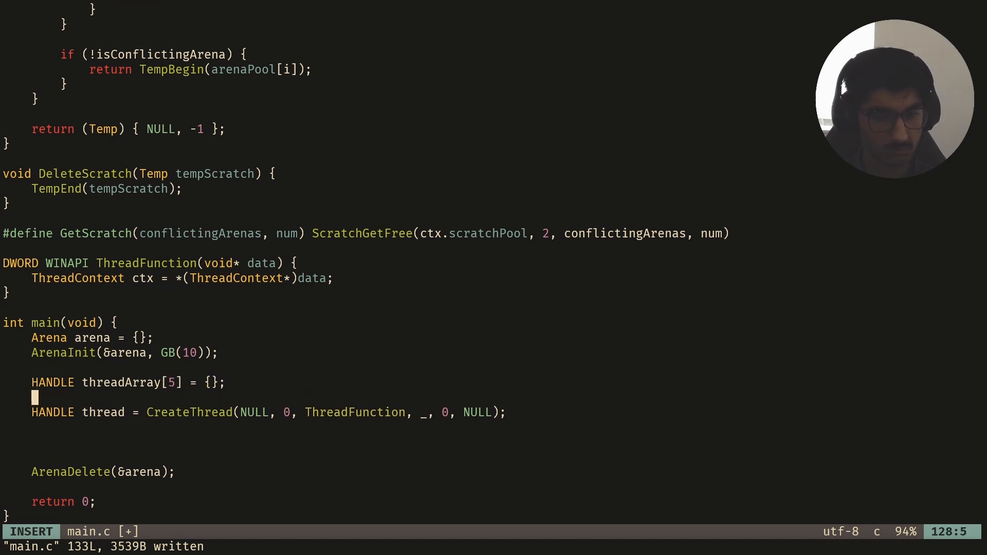
key(Escape)
text(khi0)
key(Escape)
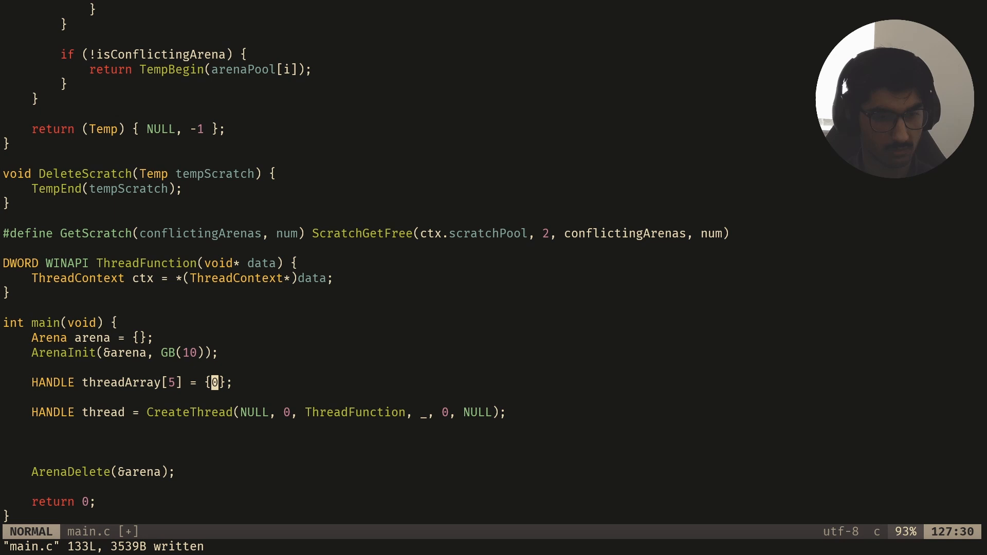
text(o)
text(Threa)
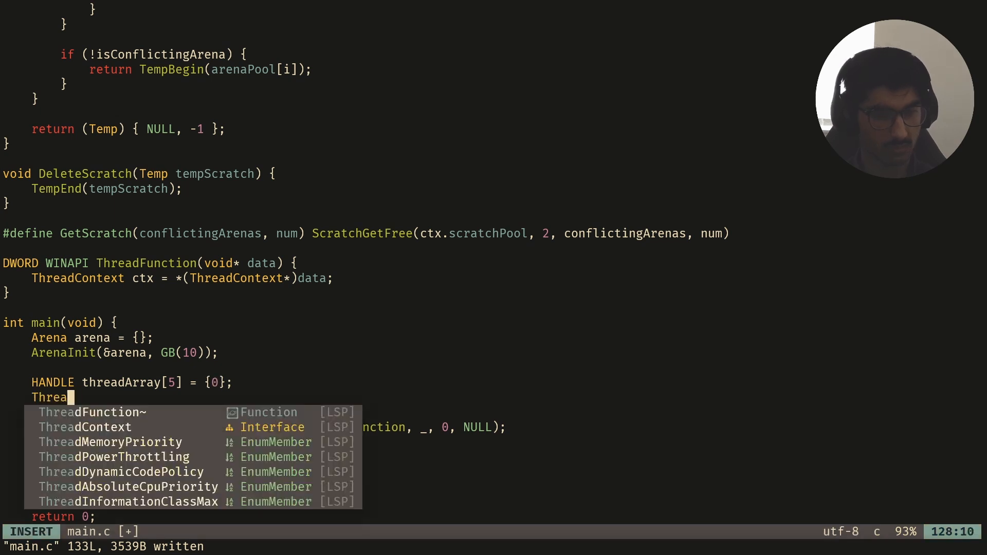
text(dContext threa)
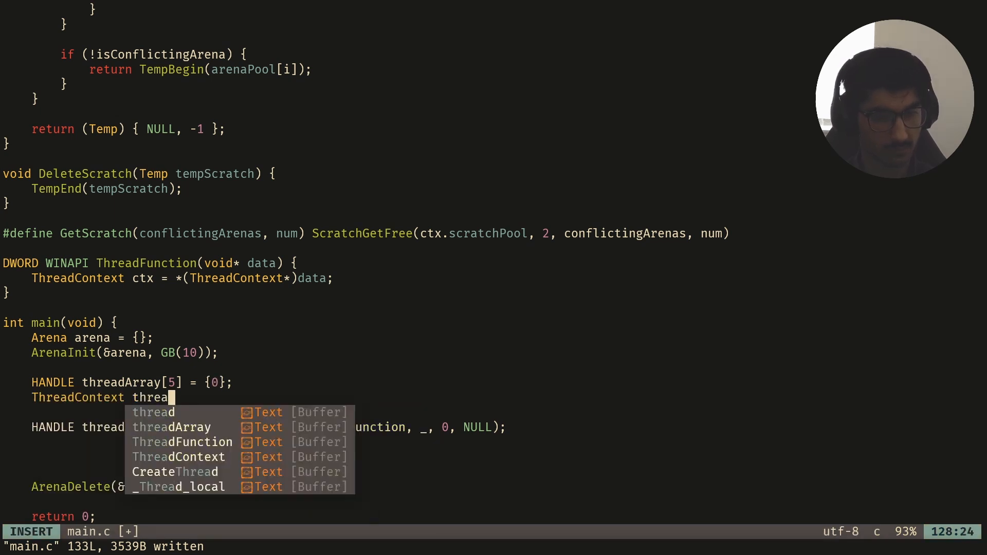
text(dContrext)
Step: Declare ThreadContext threadContextArray[5] = {0}; and save main.c
key(BackSpace)
key(BackSpace)
key(BackSpace)
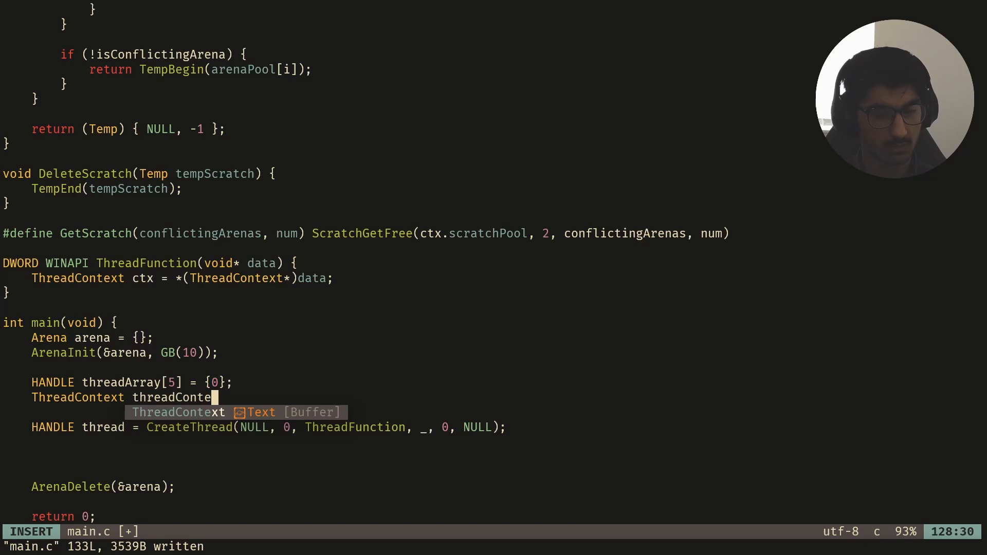
text(Array[5)
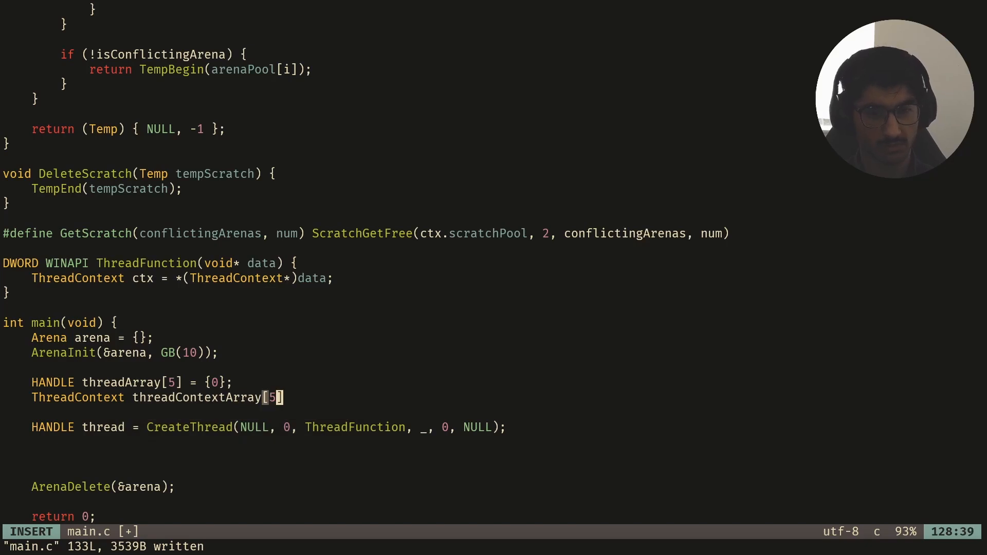
text(] = {};)
key(Escape)
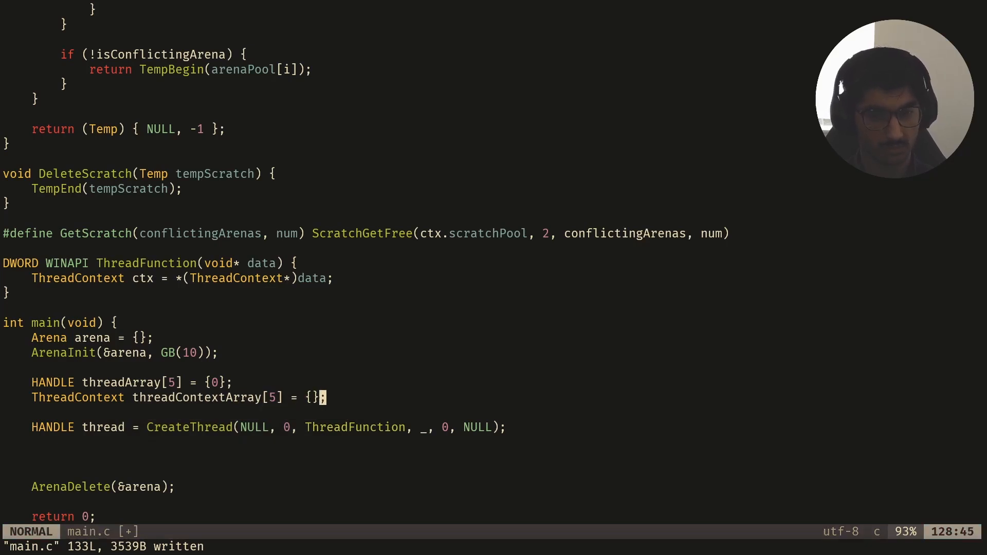
text(hi0)
key(Escape)
text(:w)
key(Return)
text(jo)
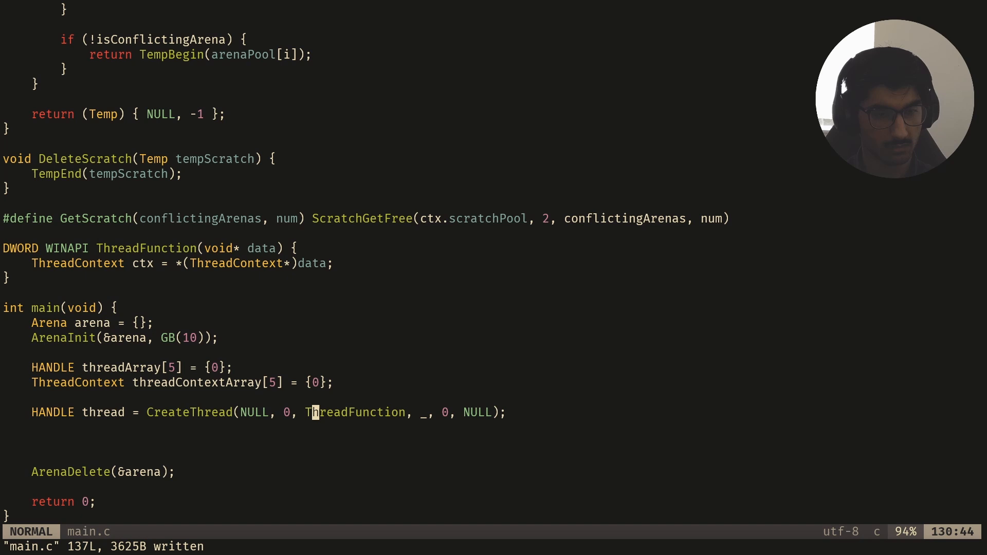
text(for (int i = 0; )
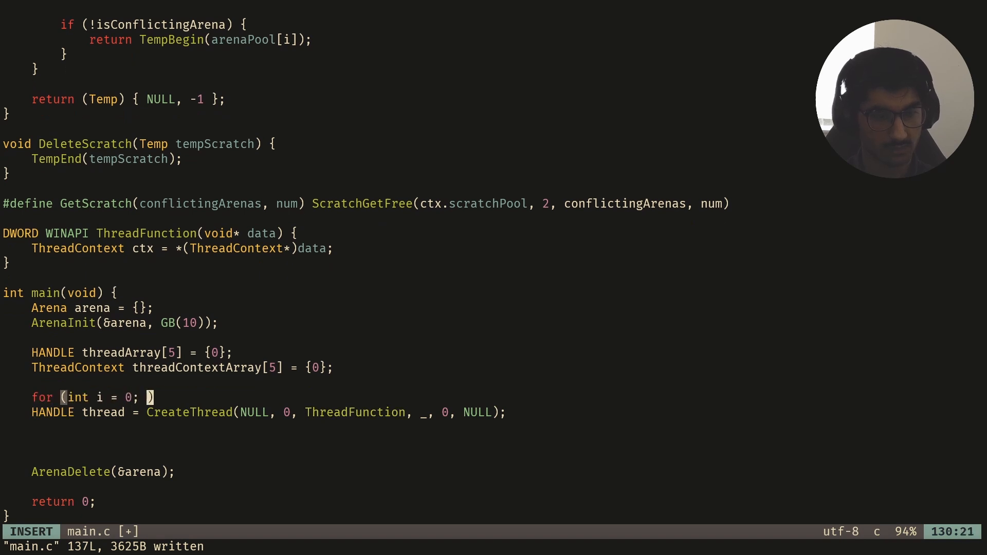
text(ArrayCou)
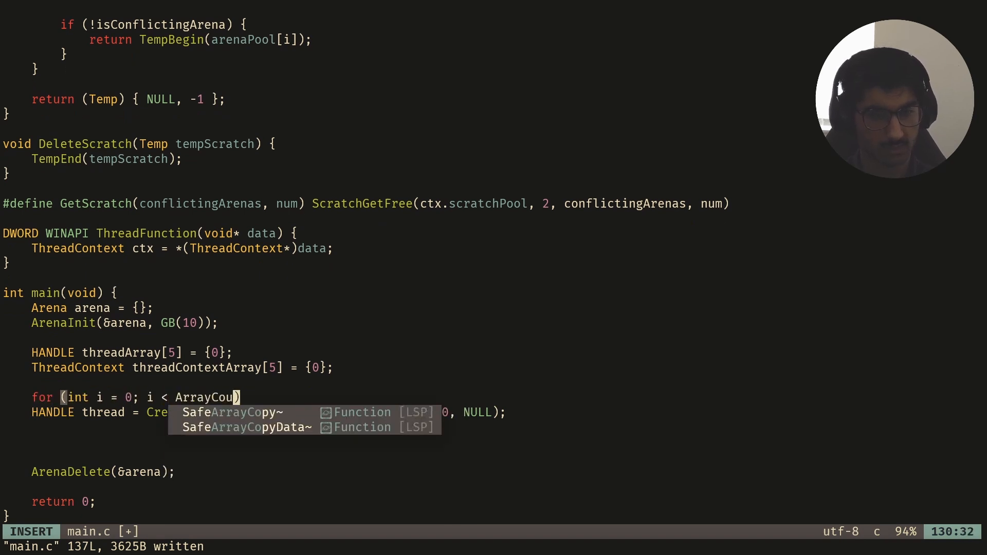
text(nt(threadArr)
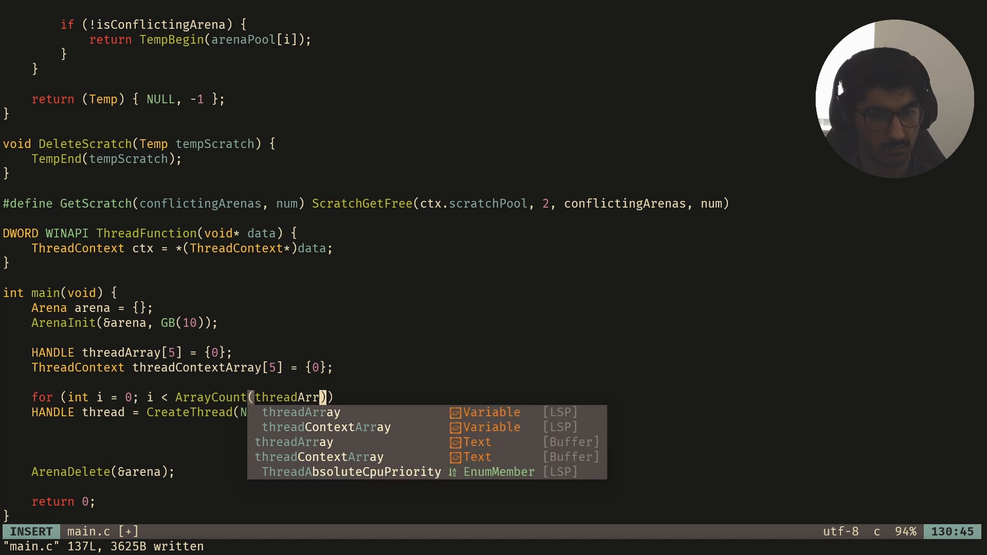
text(ay))
text() {)
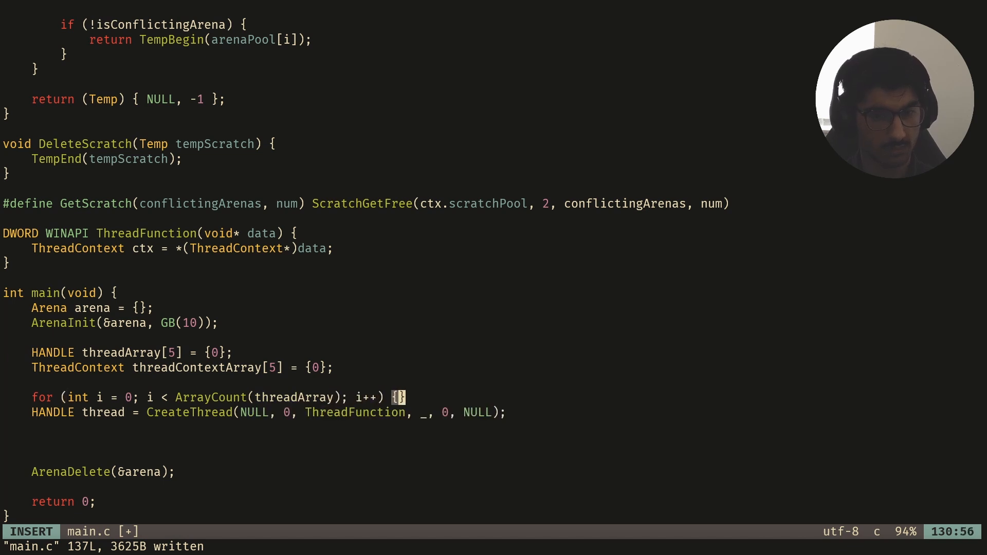
Step: Add an empty for (int i = 0; i < ArrayCount(threadArray); i++) loop above CreateThread
key(Return)
key(Escape)
key(k)
key(w)
key(w)
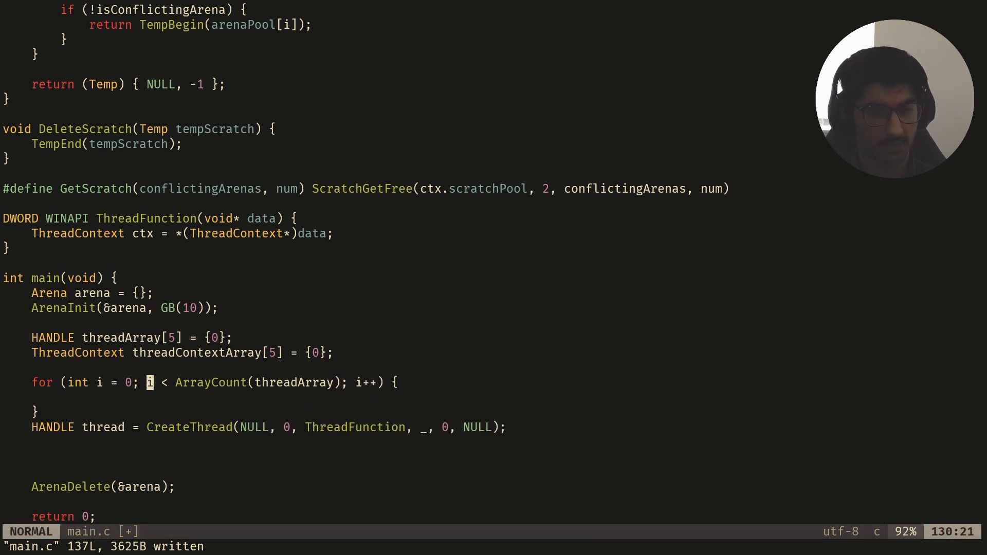
key(v)
key(b)
key(Escape)
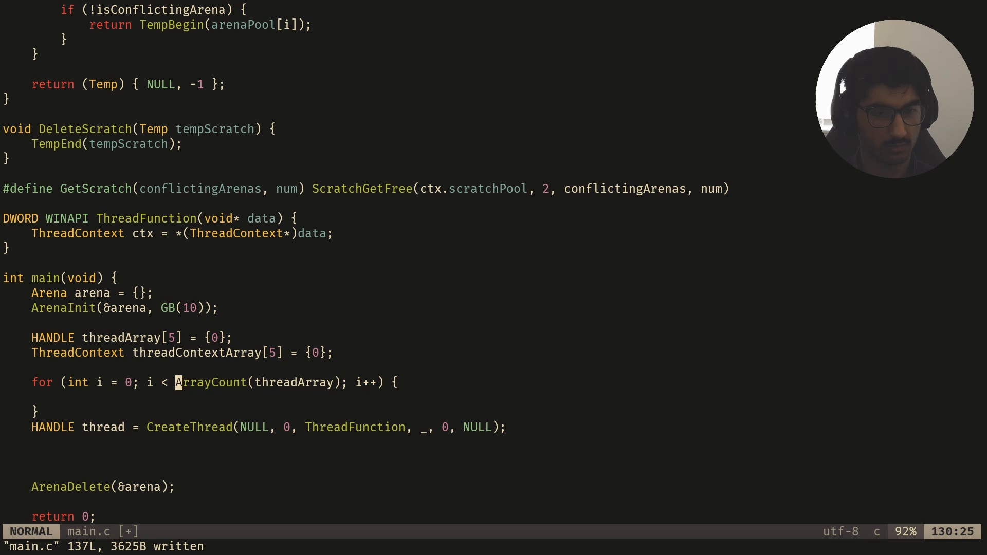
key(g)
key(g)
Step: Add '#define ArrayCount(x) sizeof(x)/sizeof(x[0])' below the GB define and save main.c
key(j)
key(j)
key(j)
text(j)
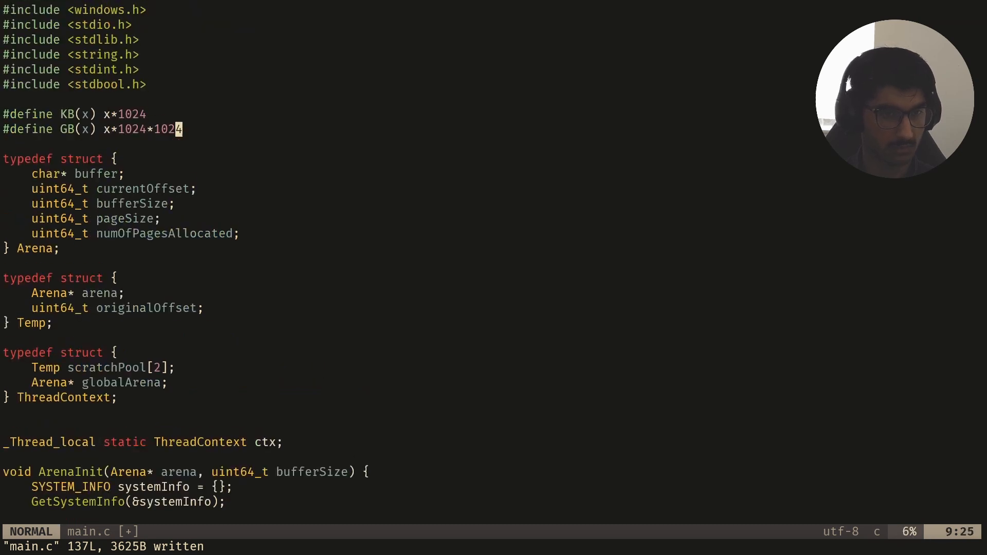
text(o#define)
key(Escape)
text(aArrayCount)
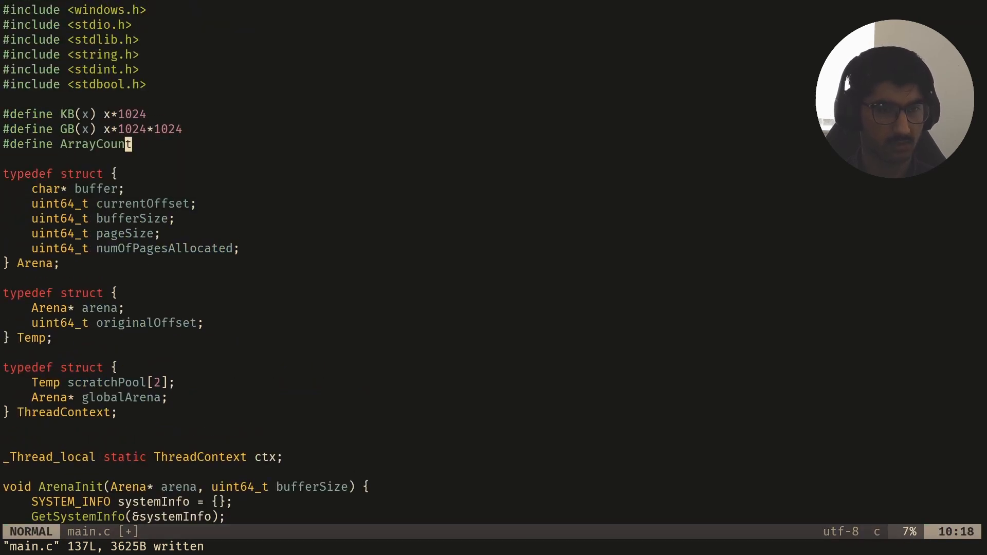
text(a)
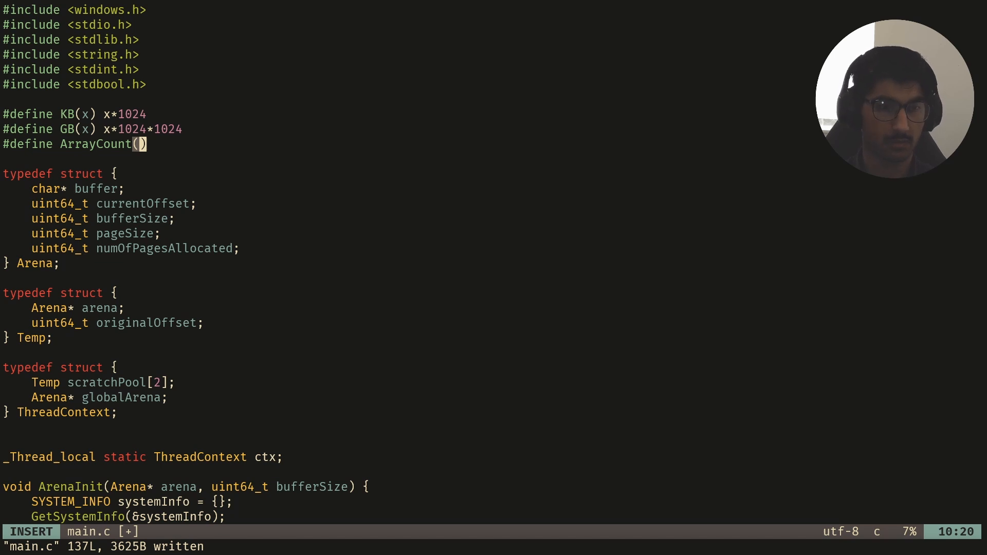
text(x) sizesof(x)
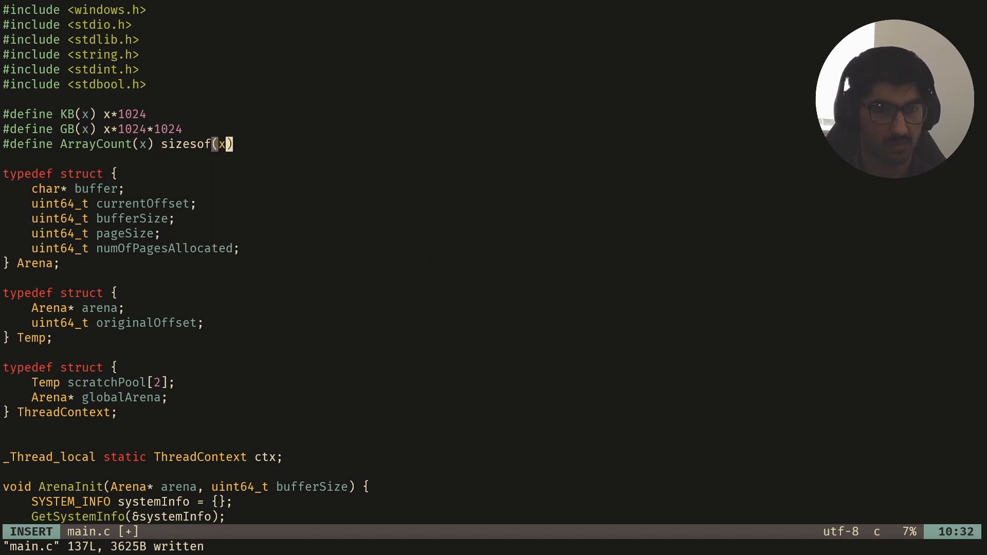
key(BackSpace)
key(BackSpace)
key(BackSpace)
key(BackSpace)
key(BackSpace)
text(of(x))
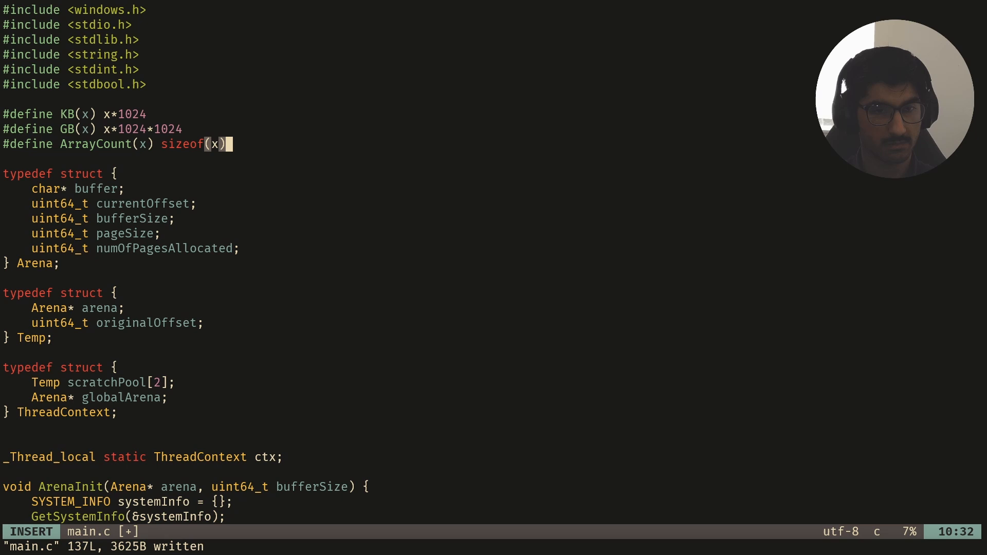
text(/sizesof()
key(BackSpace)
key(BackSpace)
key(BackSpace)
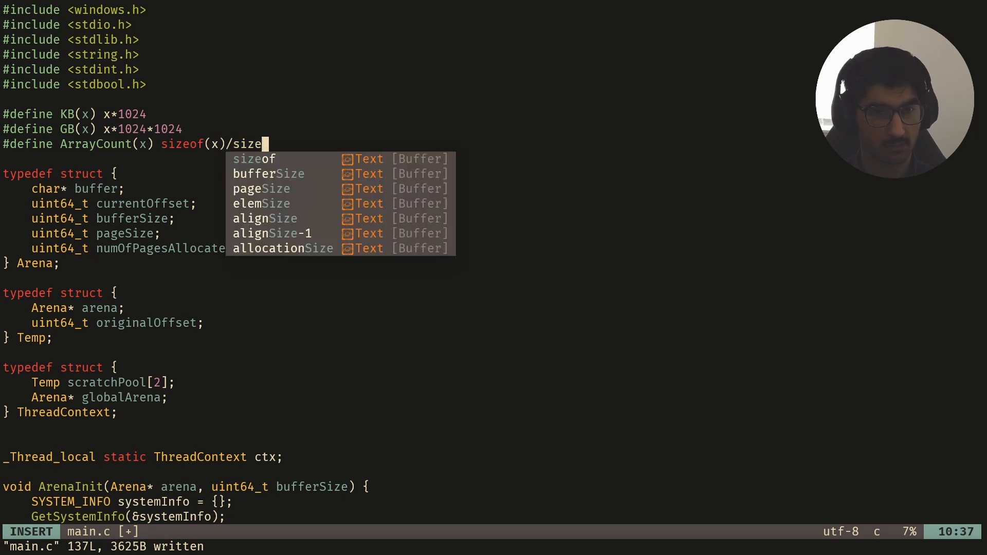
text(of)
text((x[0]))
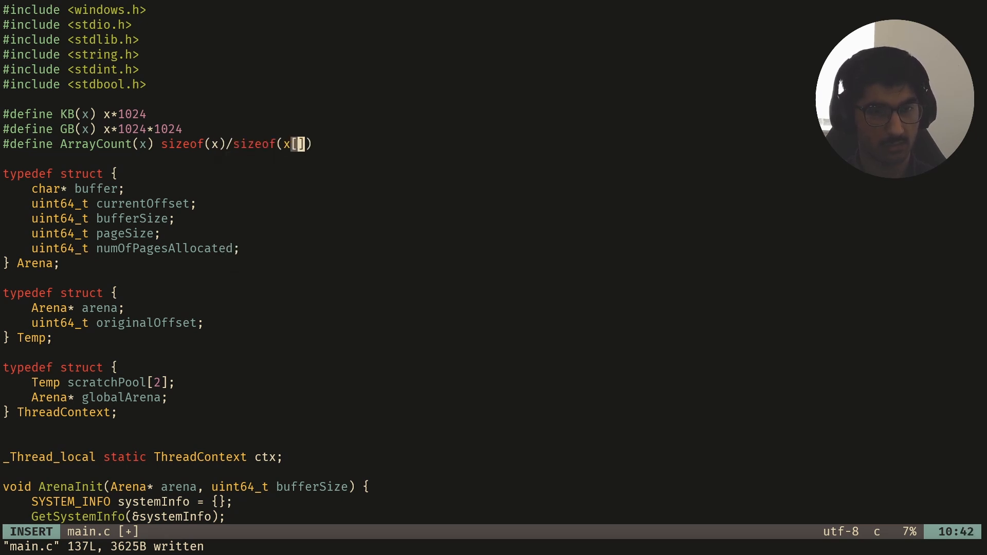
key(Escape)
text(:w)
key(Return)
Step: Review the macro's first sizeof argument, then return to the end of the file
key(b)
key(b)
key(b)
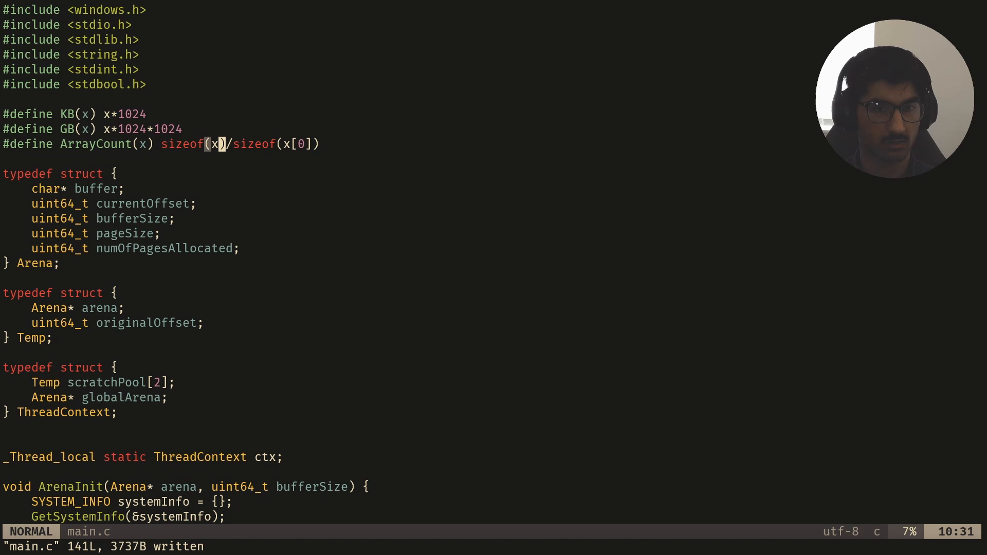
key(v)
key(l)
key(l)
key(l)
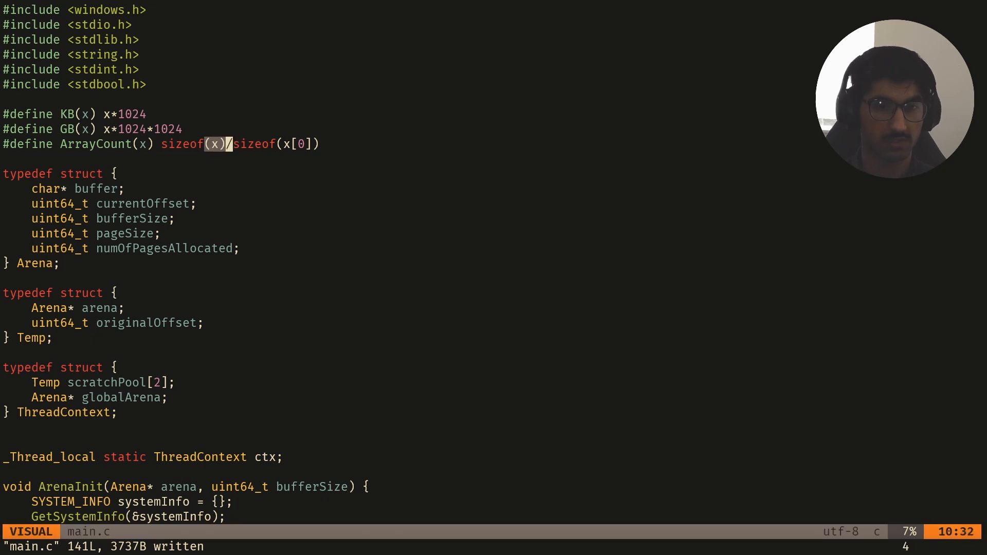
key(Escape)
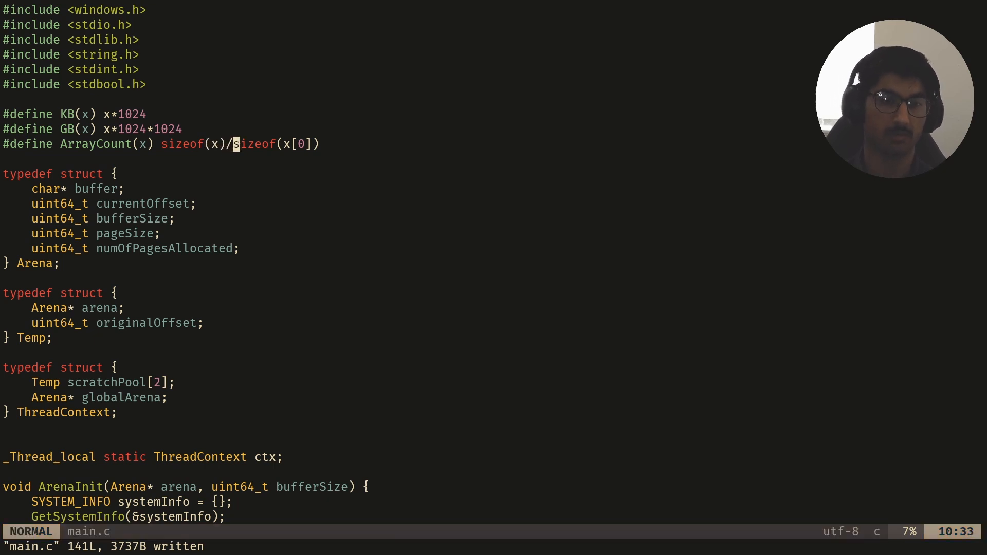
key(e)
key(e)
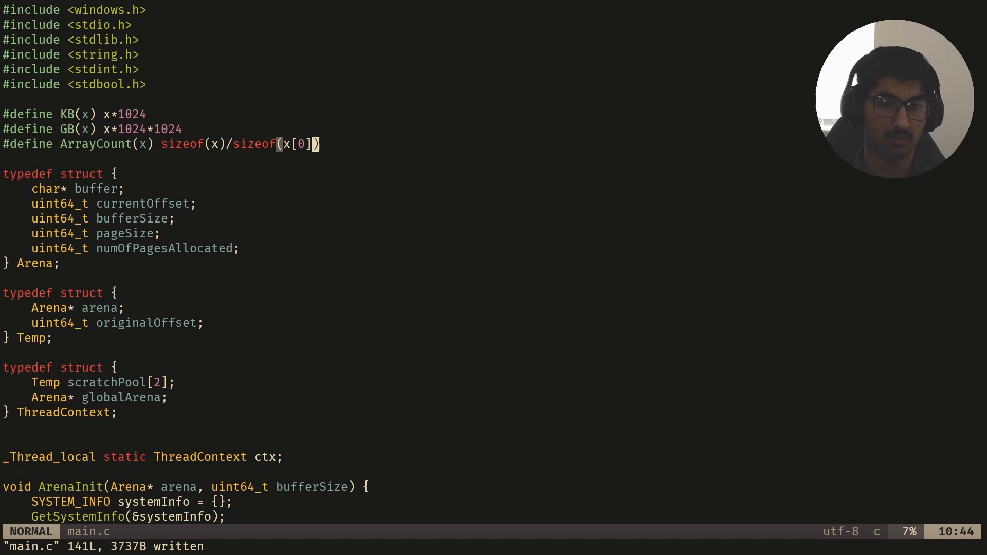
key(shift+g)
Step: Navigate up to ThreadFunction, removing an accidentally inserted blank line
key(g)
key(e)
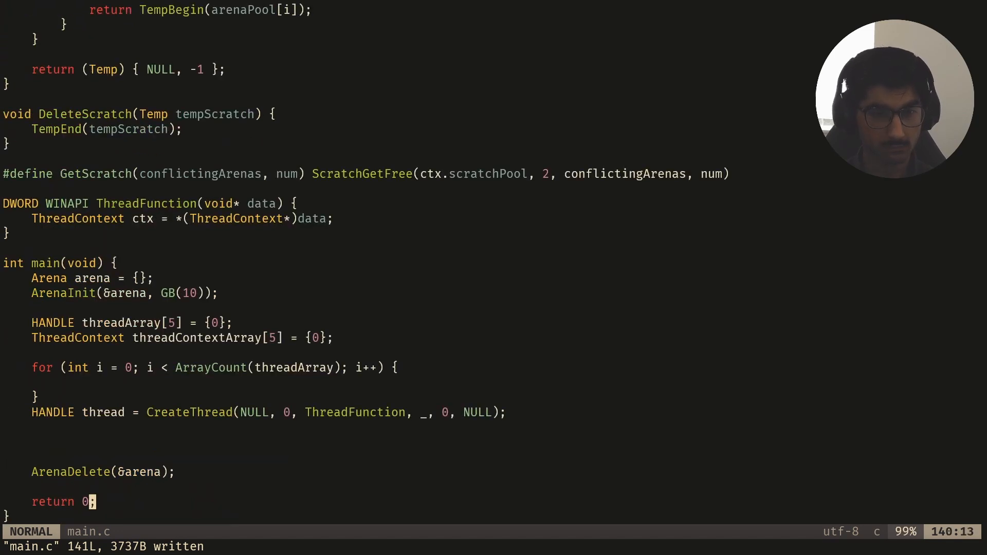
key(braceleft)
key(g)
key(e)
key(braceleft)
key(g)
key(e)
key(shift+a)
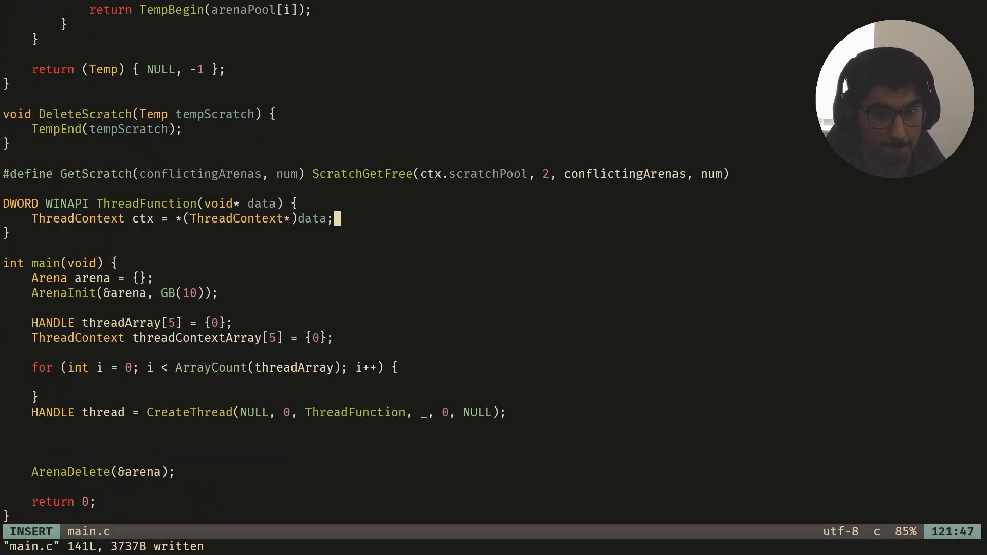
key(Return)
key(Escape)
key(d)
key(d)
key(j)
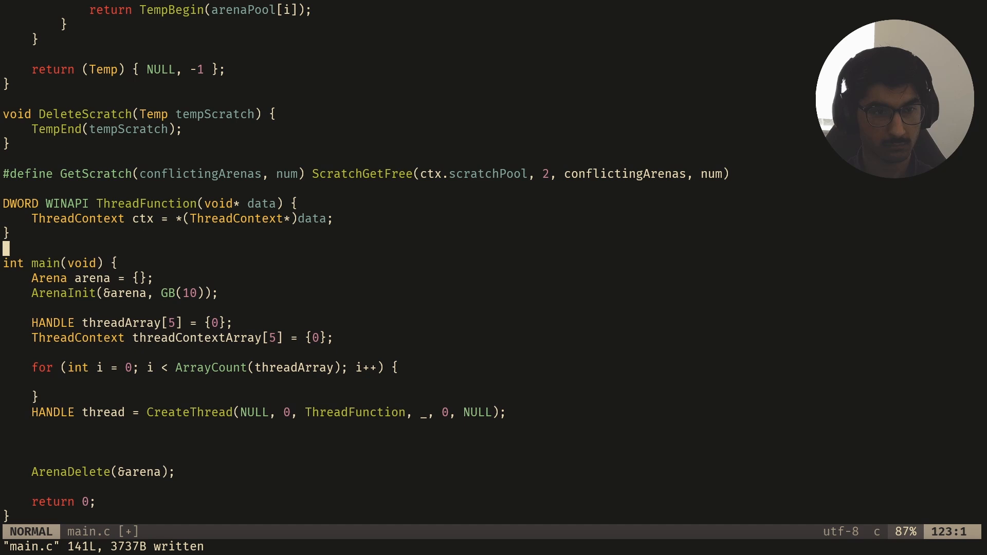
Step: Move the CreateThread call into the loop as threadArray[i] = CreateThread(...) and indent it
key(j)
key(j)
key(j)
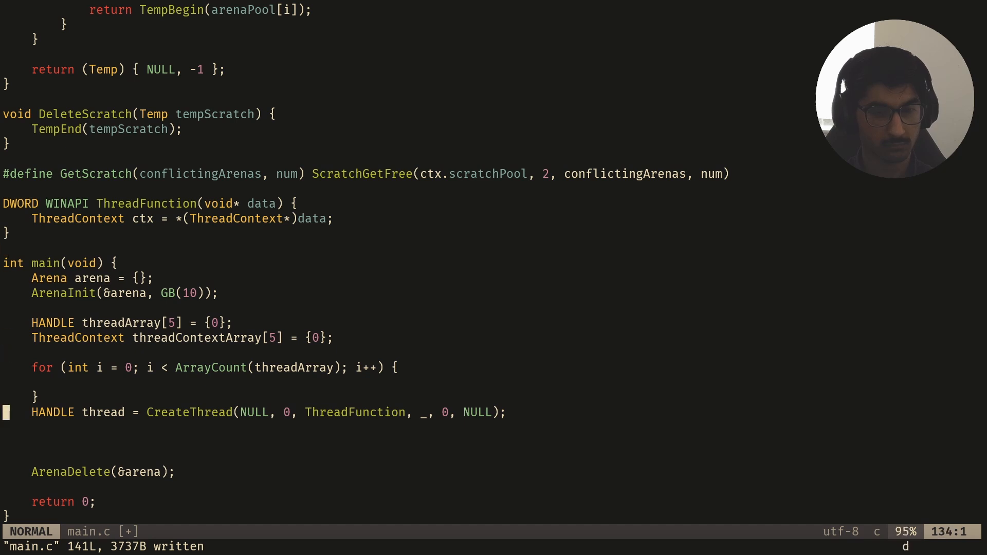
key(d)
key(k)
key(k)
key(p)
key(asciicircum)
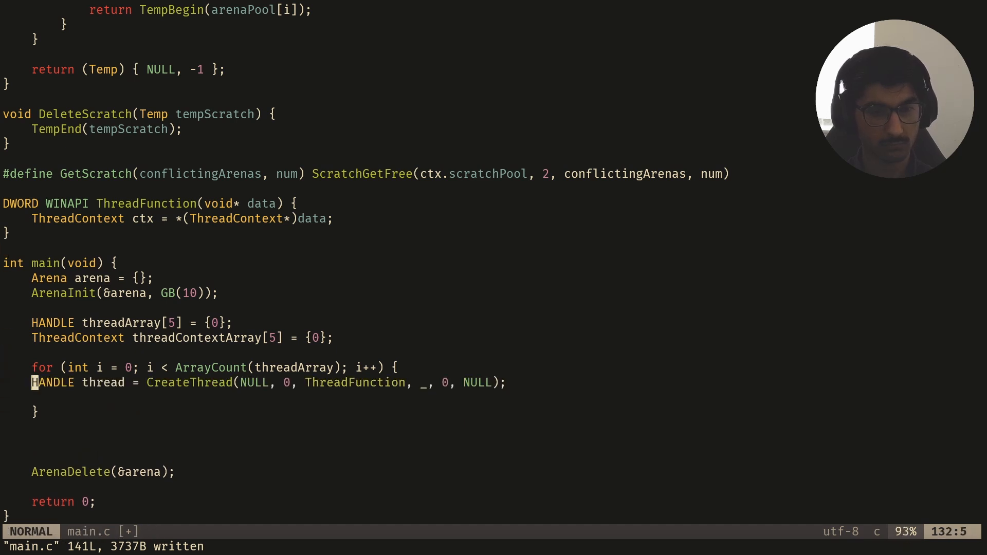
text(dwcwthreadA)
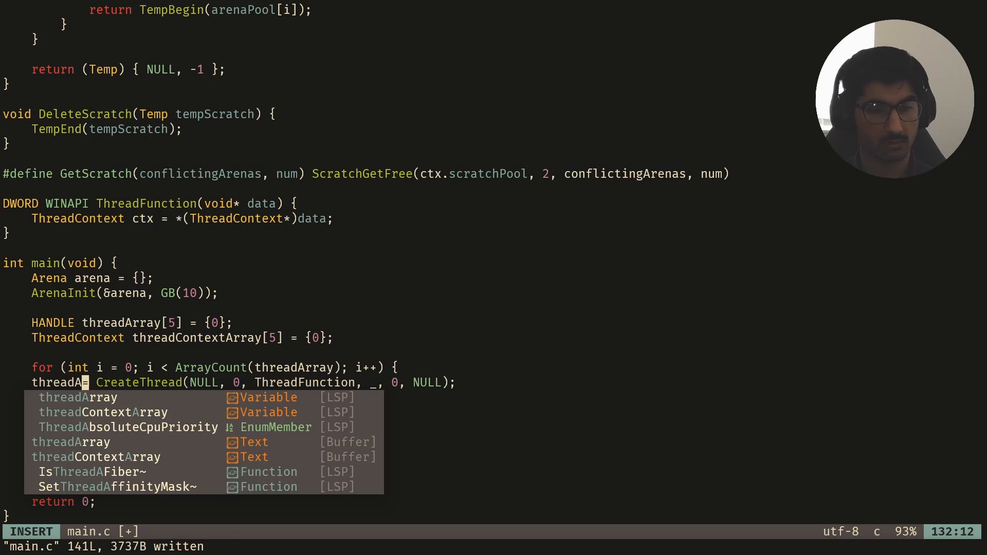
text(rray[i])
key(Escape)
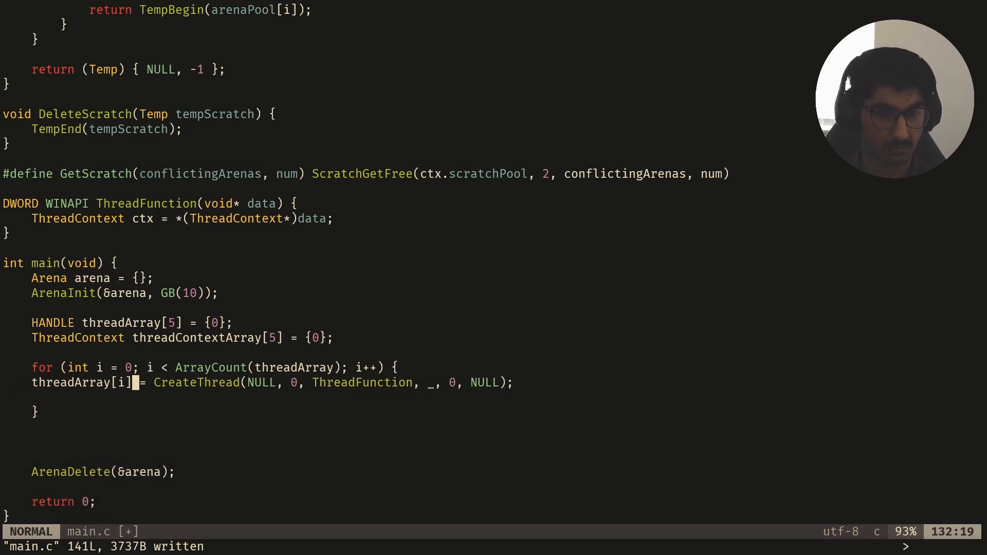
key(greater)
key(greater)
key(w)
key(w)
key(w)
key(l)
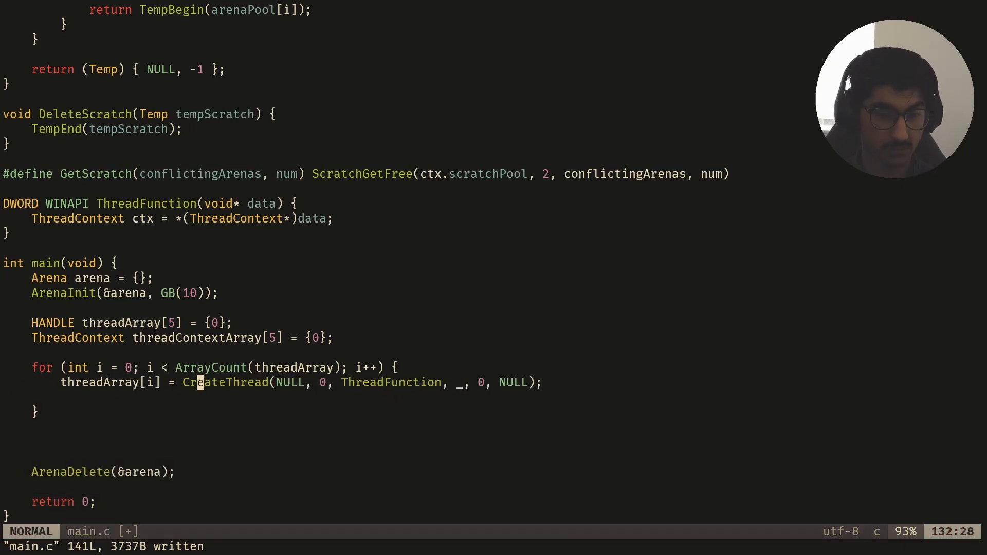
key(k)
key(k)
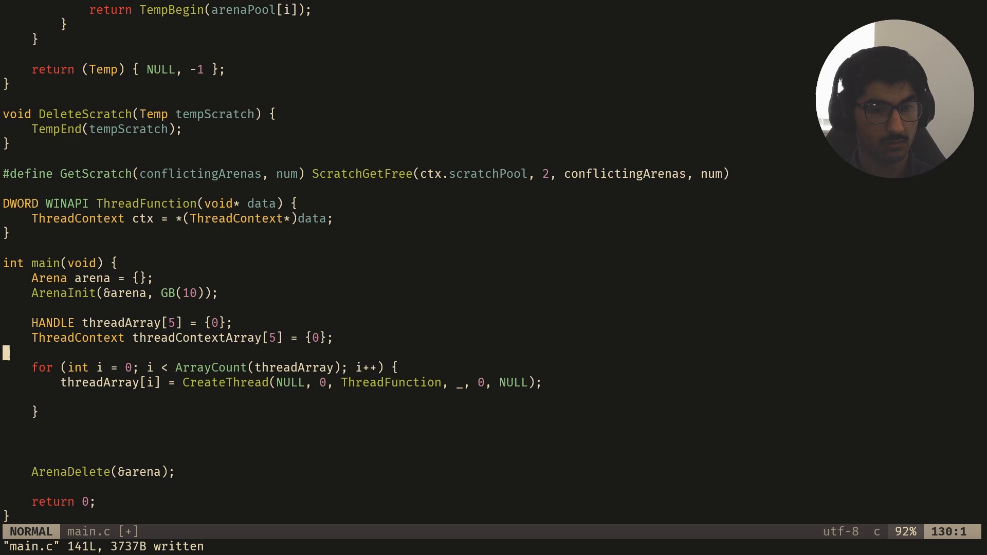
Step: Add a malloc allocation of threadContextArray[i] above the CreateThread call
key(j)
key(shift+o)
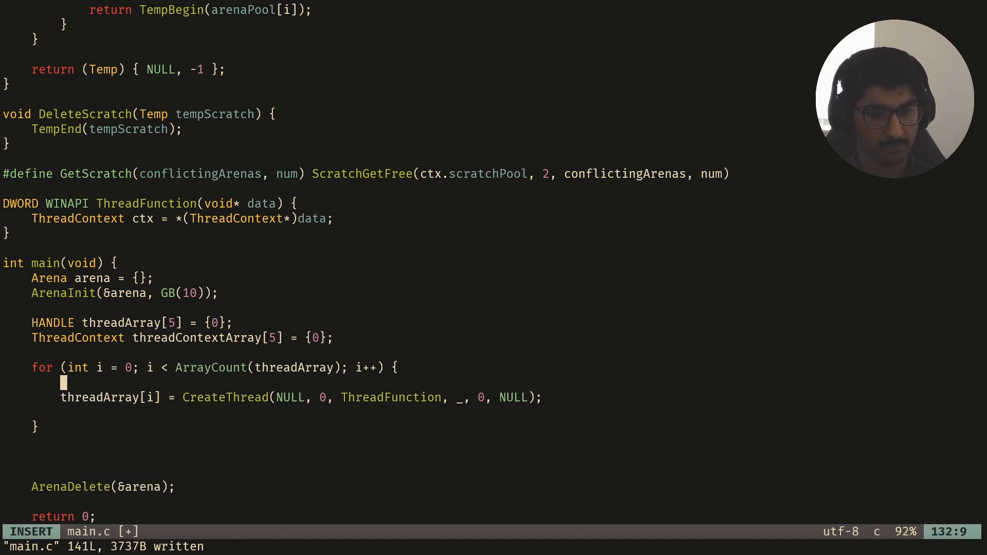
text(threadA)
key(ctrl+w)
text(threadContextAr)
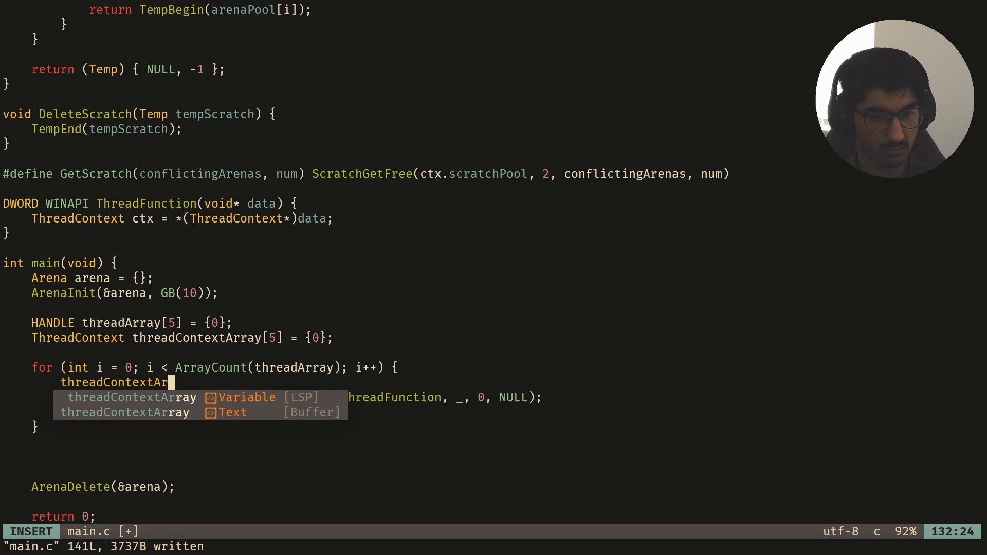
text(ray[i] = )
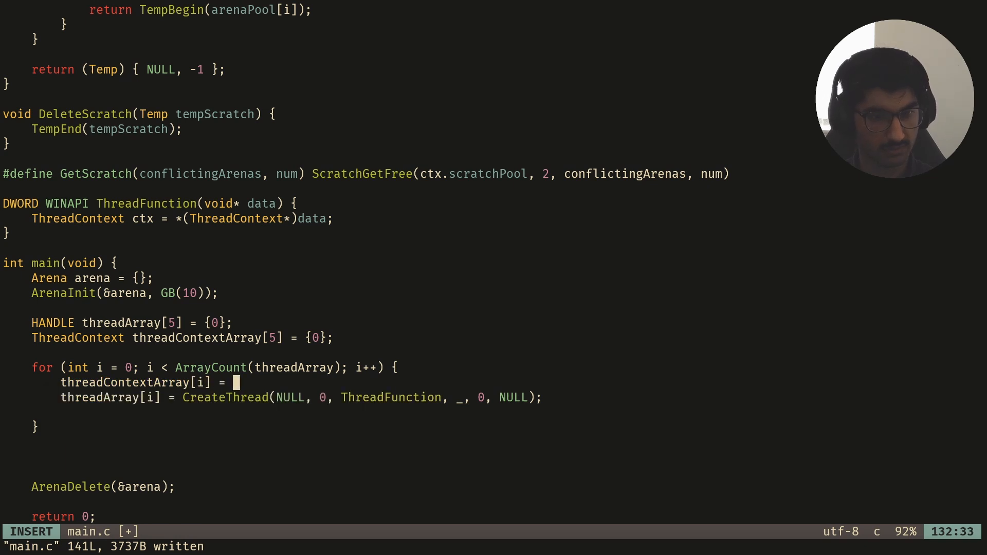
text(malloc(siz)
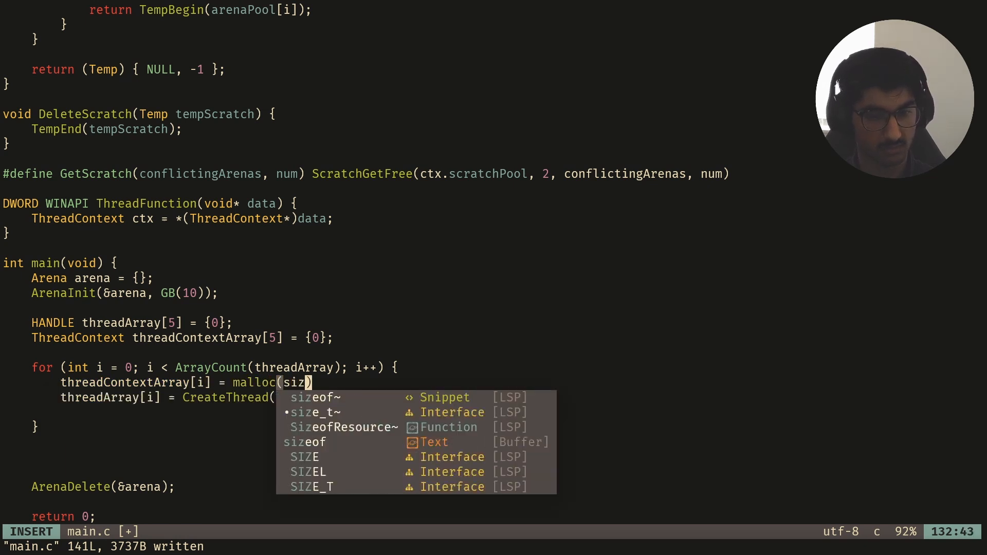
text(eof(ThreadConte)
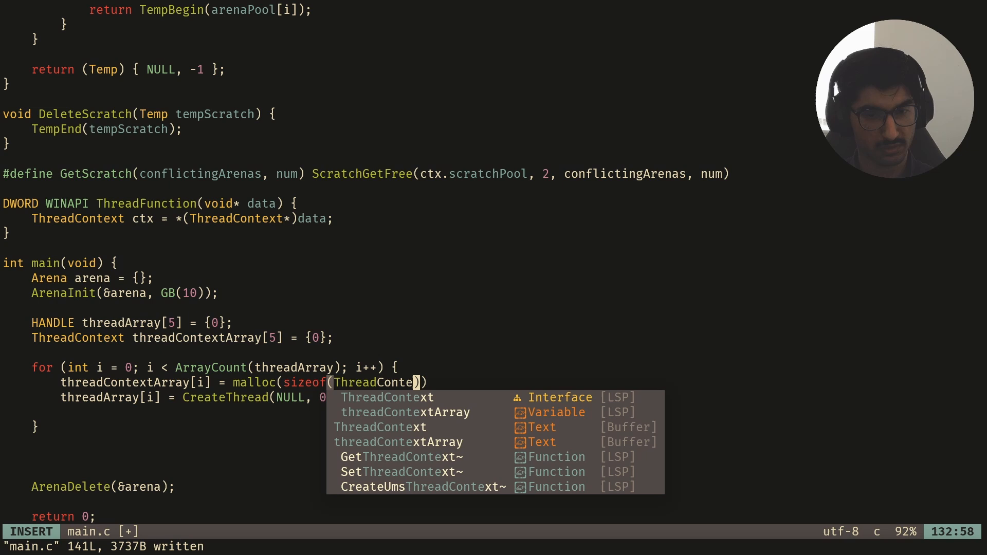
text(xt)))
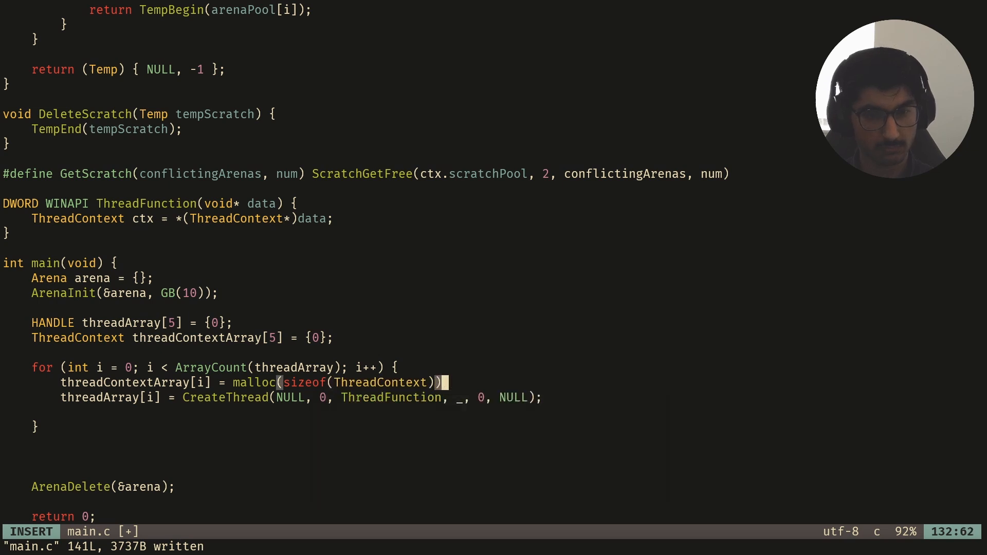
text(;)
key(Return)
text(thread)
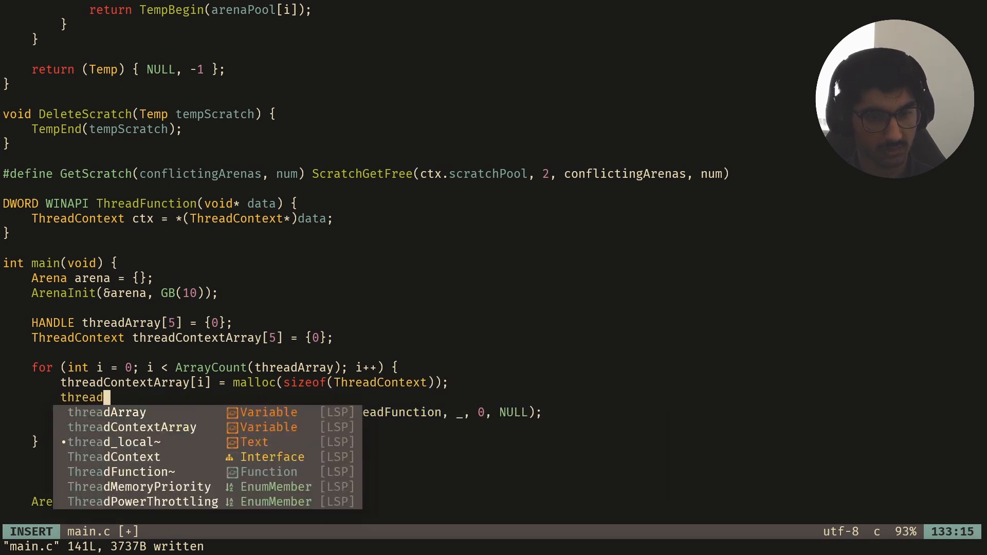
text(ContextArray)
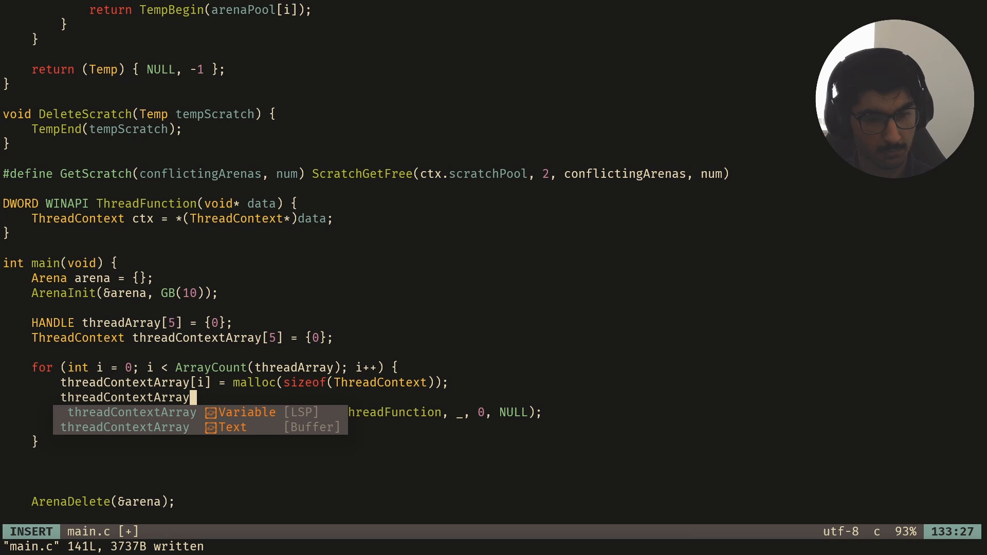
text([i] = ()
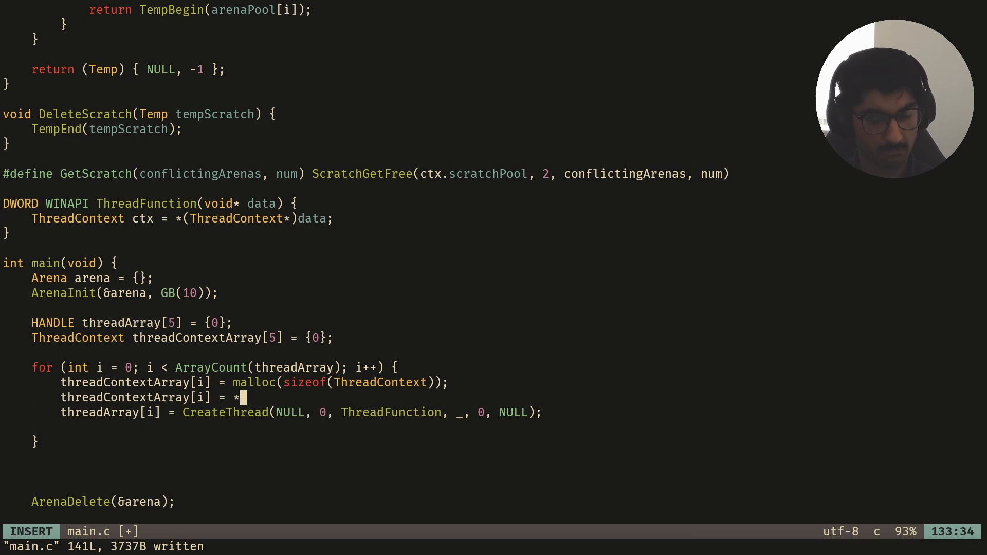
text(ThreadConte)
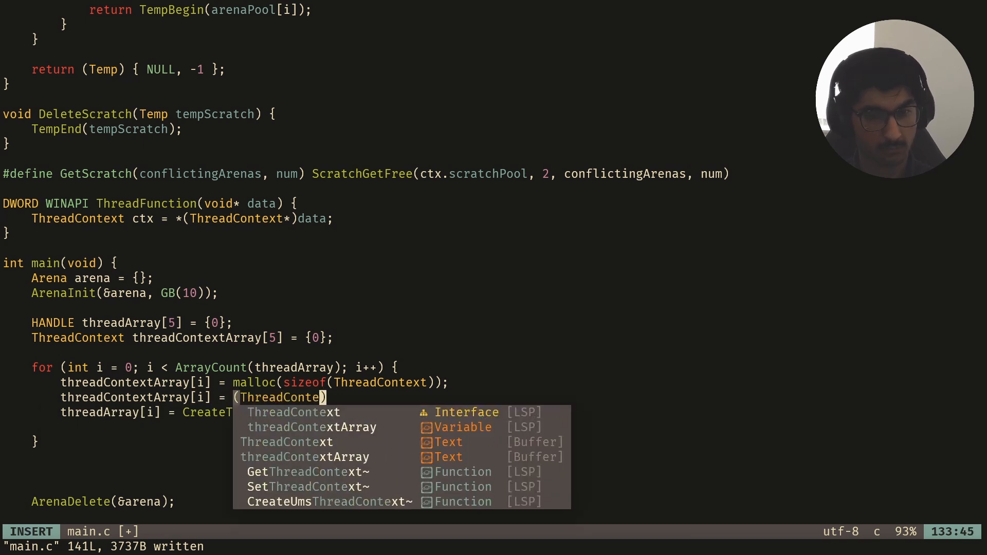
text(xt) {)
Step: Begin a (ThreadContext) literal with an .id field, save, and move onto the ThreadContext name
key(Return)
key(Escape)
text(:w)
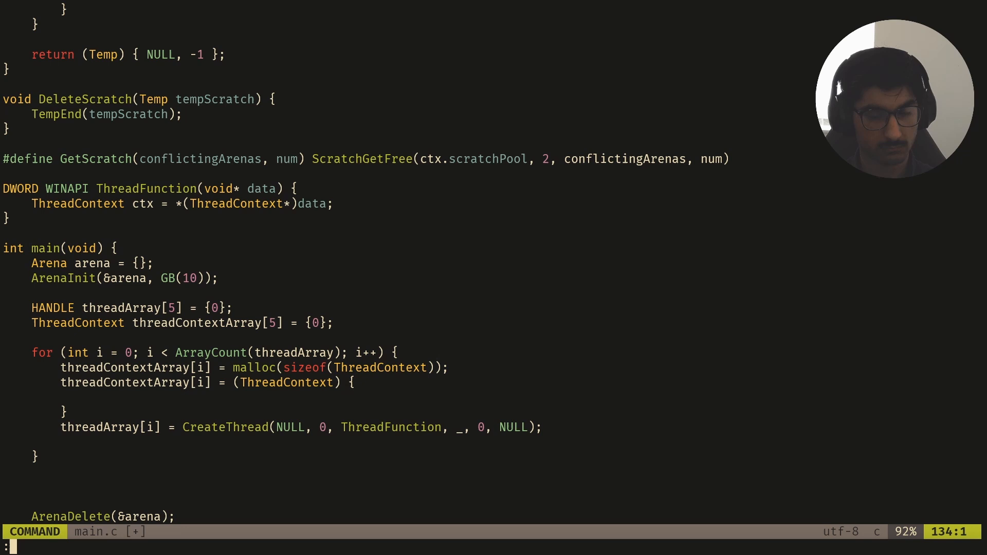
key(Return)
text(o.id)
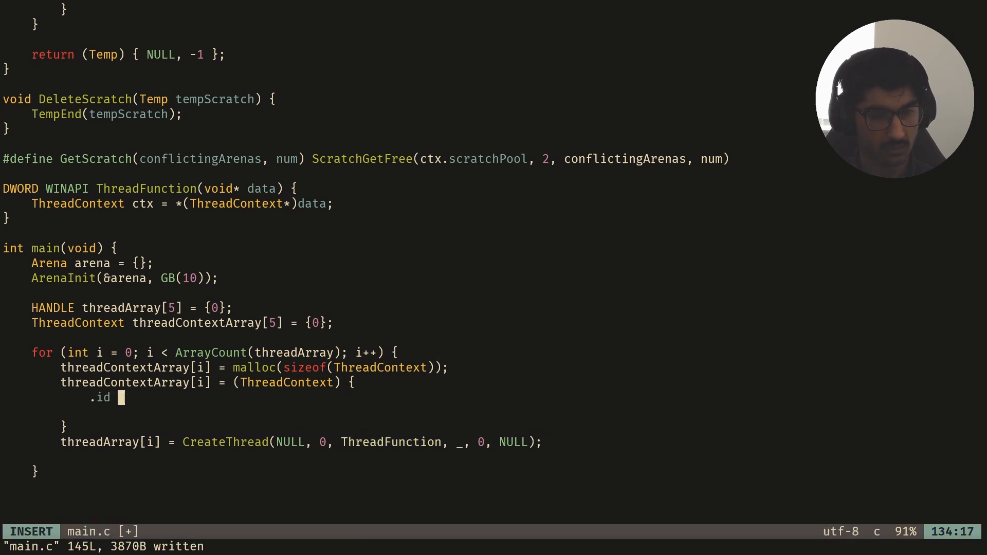
key(Escape)
key(k)
key(w)
key(w)
key(w)
key(w)
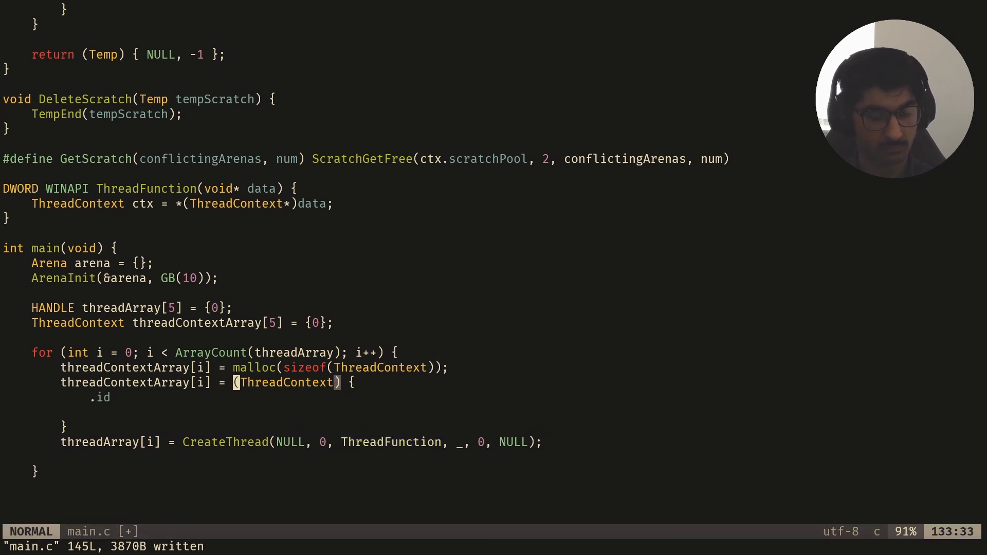
key(e)
Step: Add a uint32_t id field to the ThreadContext struct definition and save
key(b)
key(asterisk)
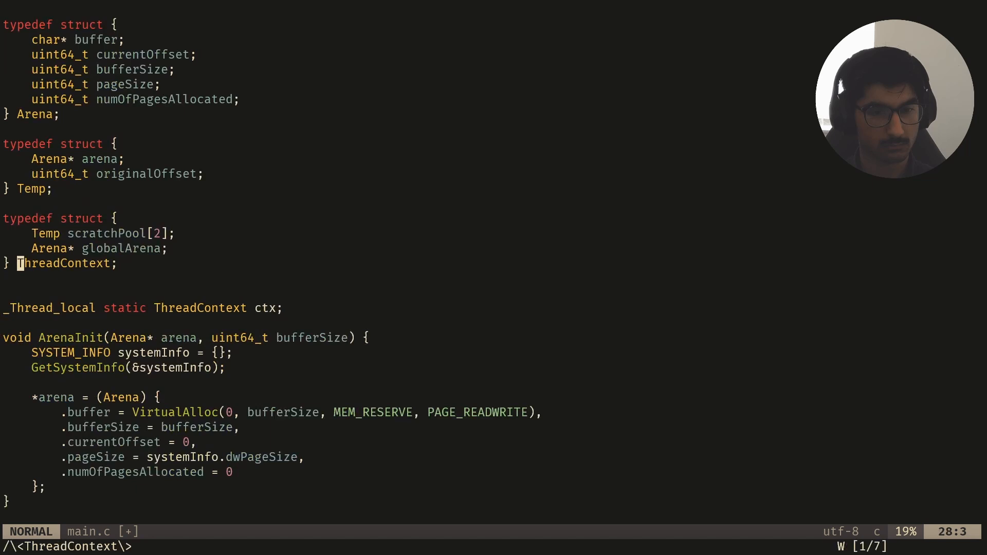
key(k)
key(k)
key(O)
key(BackSpace)
key(BackSpace)
key(BackSpace)
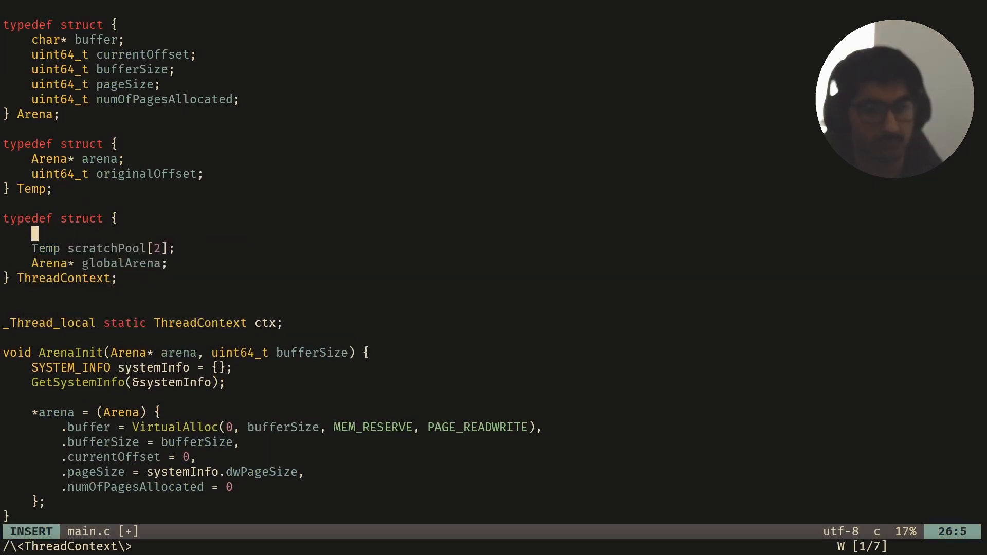
text(uint32_t )
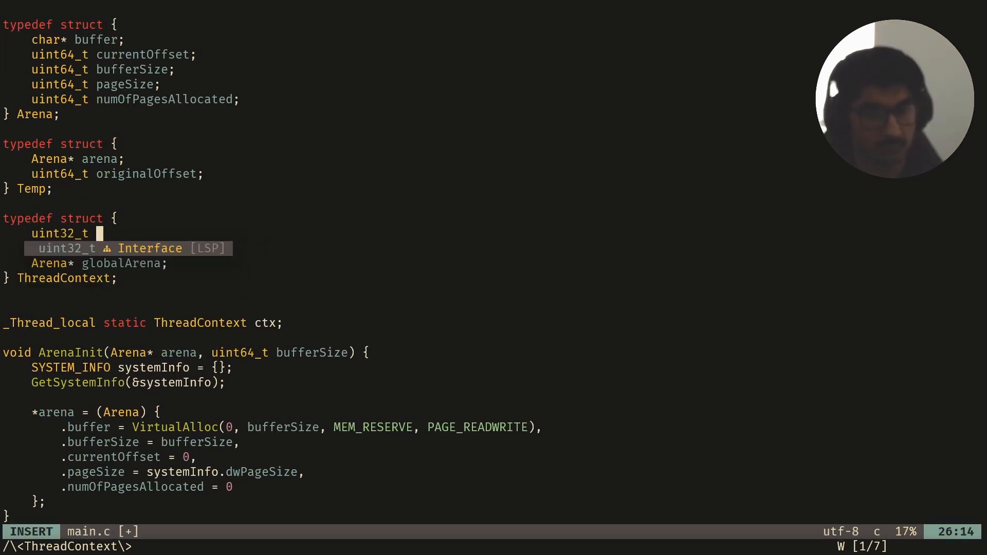
text(id;)
key(Escape)
key(ctrl+s)
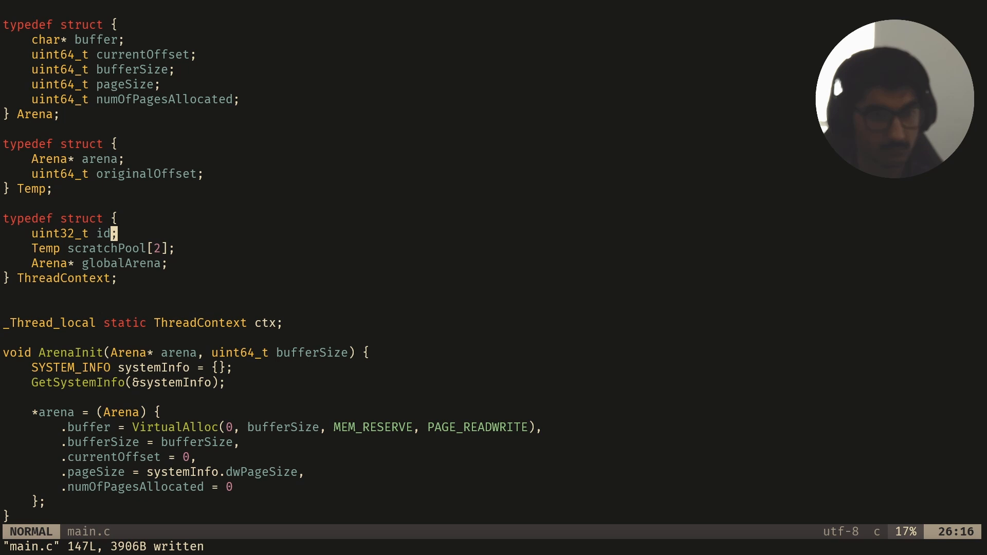
Step: Back in main, copy the ThreadContext name, delete the separate malloc line and save
key(ctrl+d)
key(ctrl+d)
key(ctrl+d)
key(ctrl+d)
key(ctrl+d)
key(ctrl+d)
key(ctrl+d)
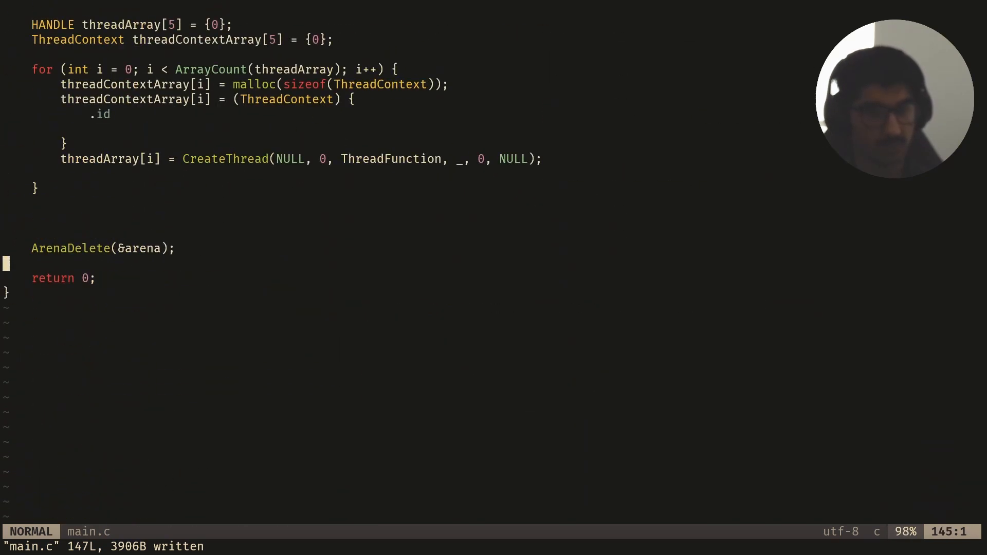
key(ctrl+u)
key(k)
key(k)
key(j)
key(w)
key(v)
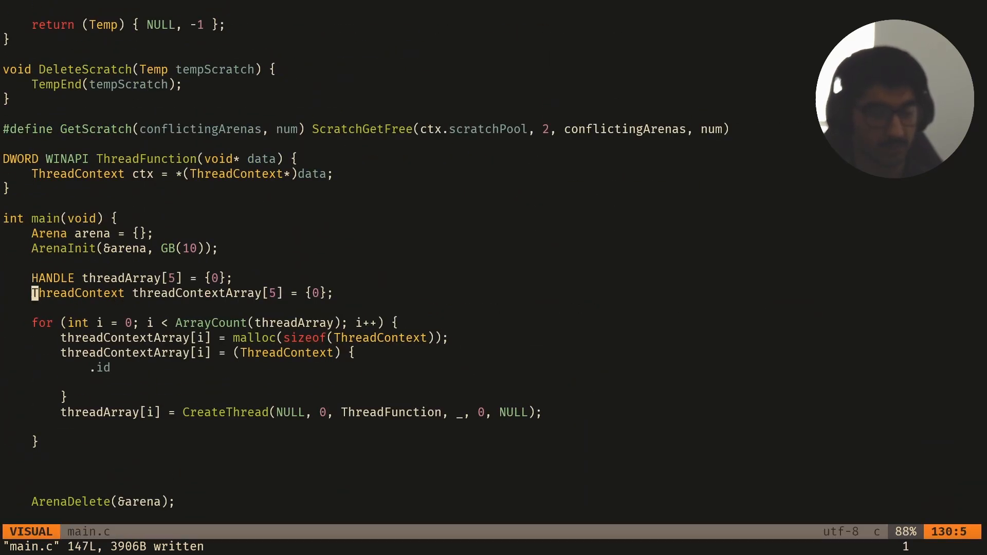
key(e)
key(y)
key(j)
key(j)
key(j)
key(e)
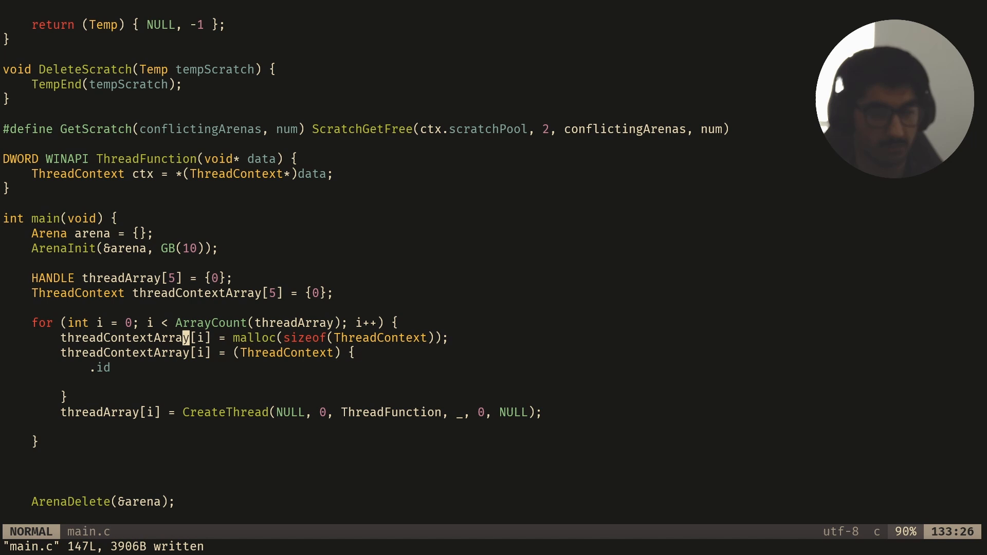
key(w)
key(e)
key(d)
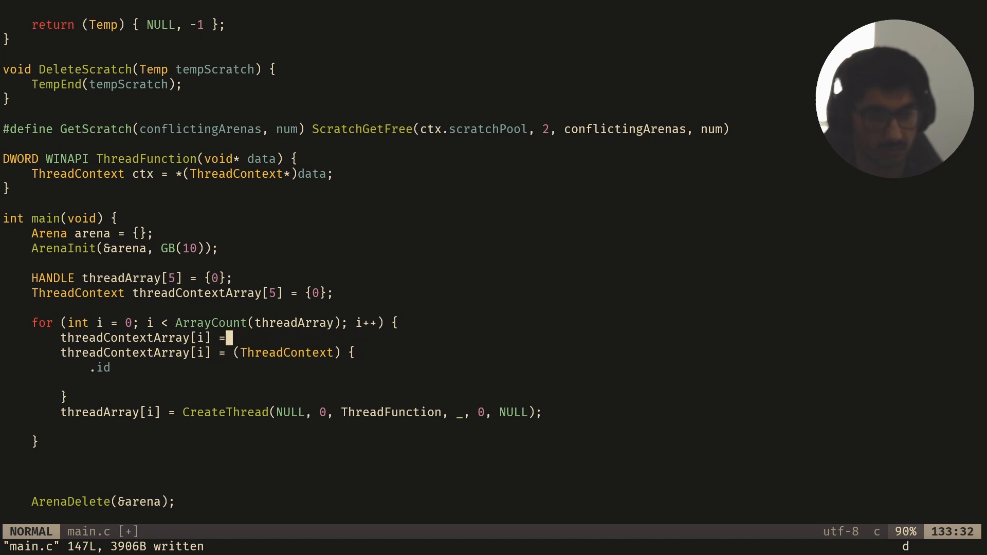
key(ctrl+s)
text(jA  )
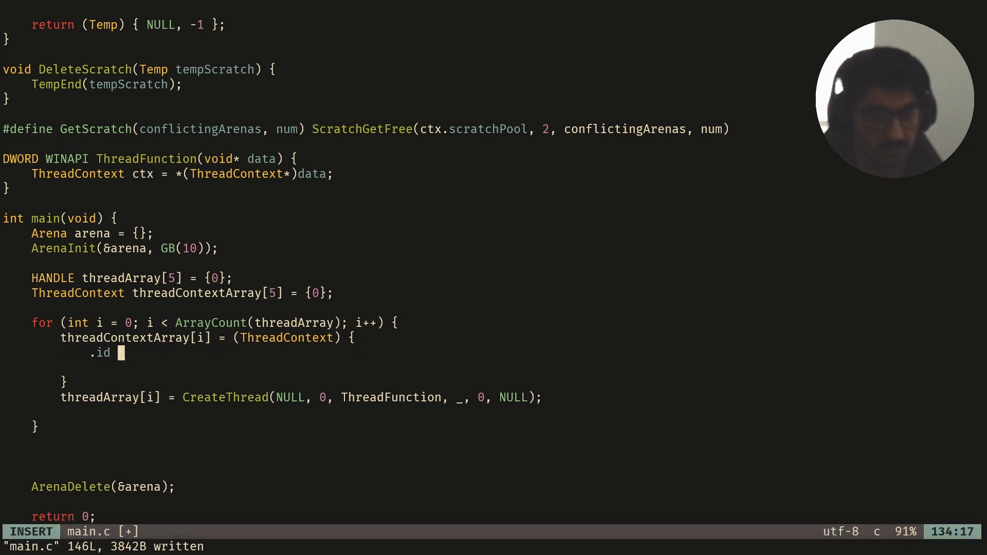
text(= i+1,)
Step: Set .globalArena, .scratchPool[0] and .scratchPool[1] each to malloc(sizeof(Arena)) in the literal
key(Return)
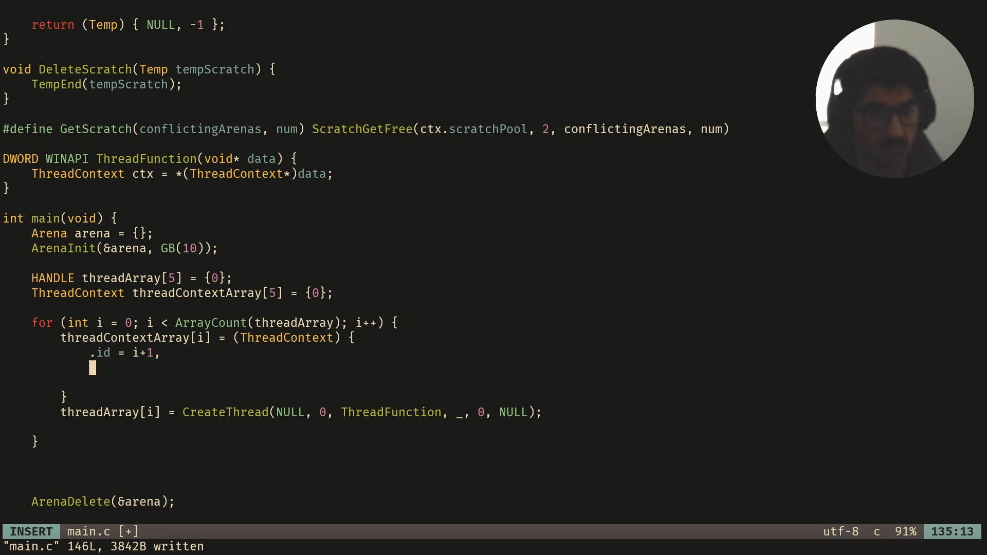
text(.gl)
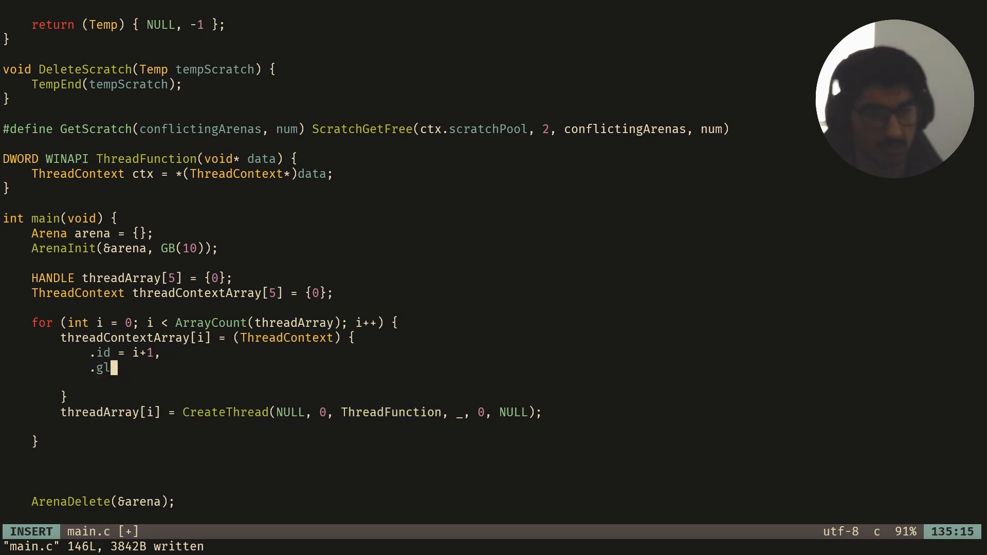
text(obalArena = Are)
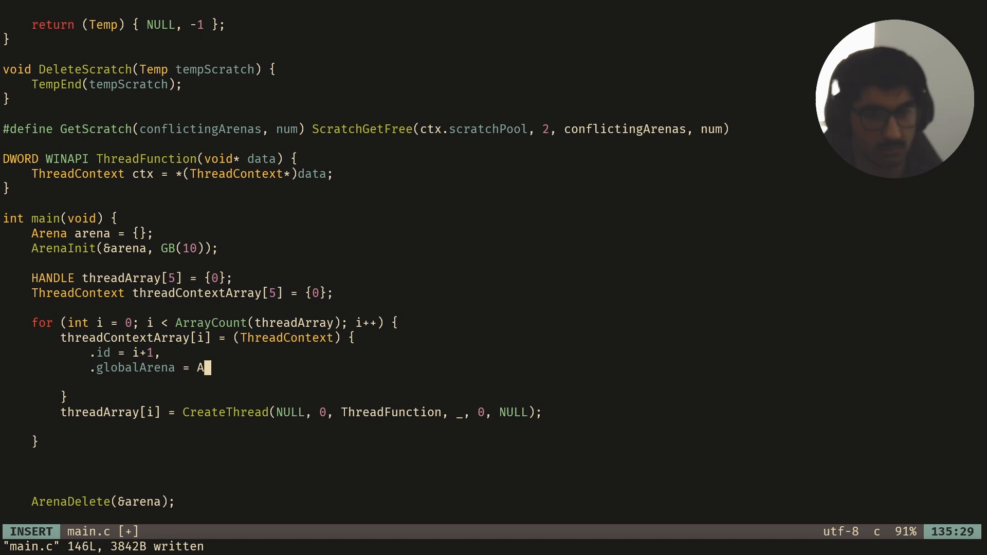
text(naInit()
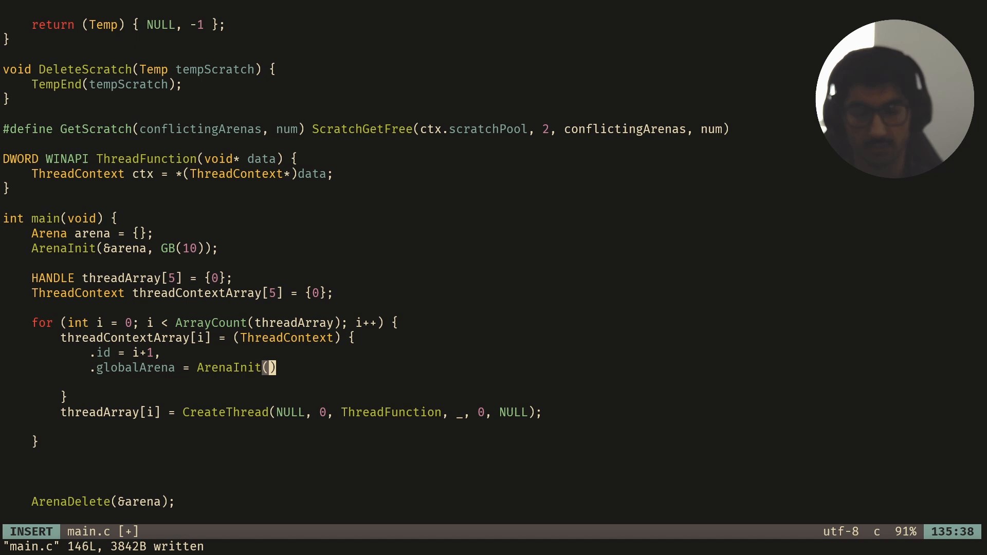
key(BackSpace)
key(BackSpace)
key(BackSpace)
text(malloc()
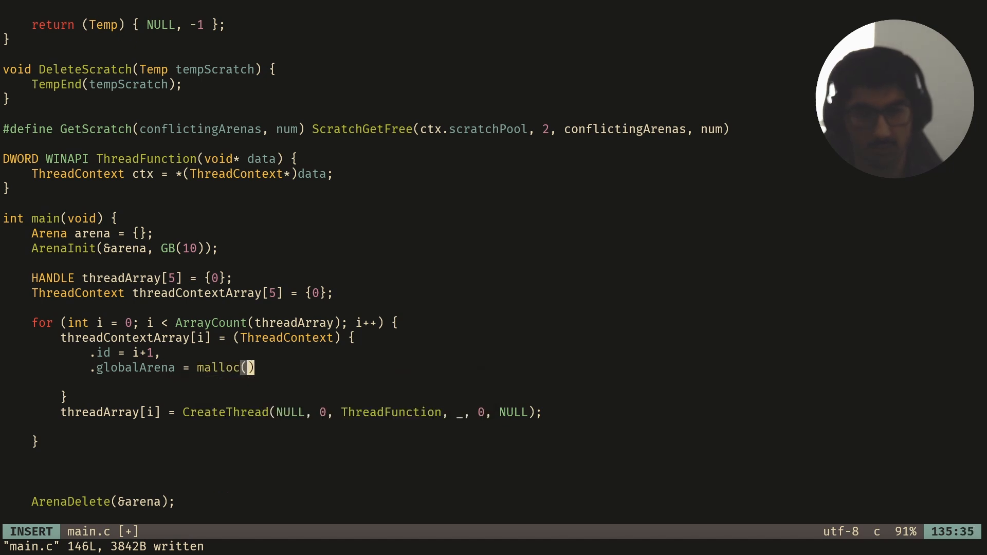
text(Szei)
key(BackSpace)
key(BackSpace)
key(BackSpace)
text(izeof(A)
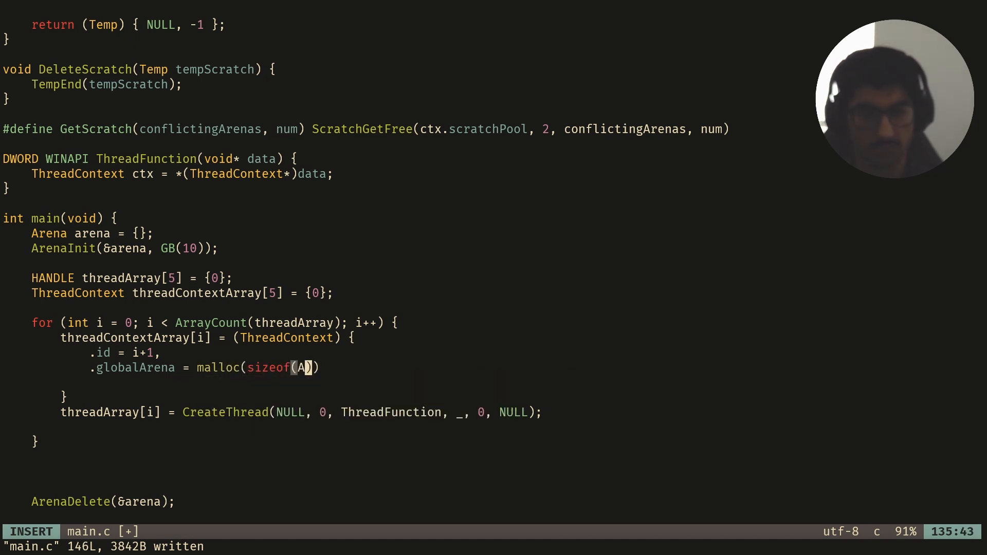
text(rena)),)
key(Return)
text(.)
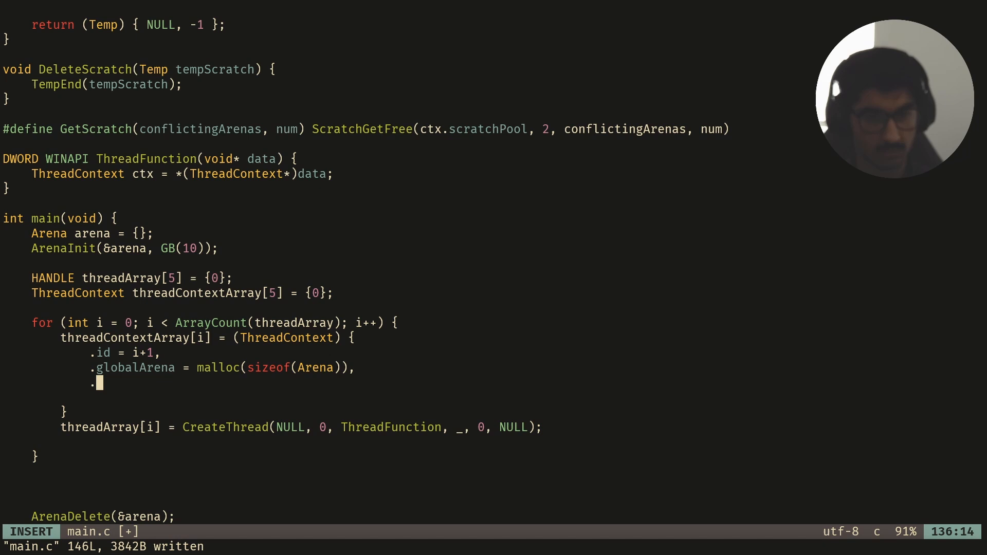
text(scrat)
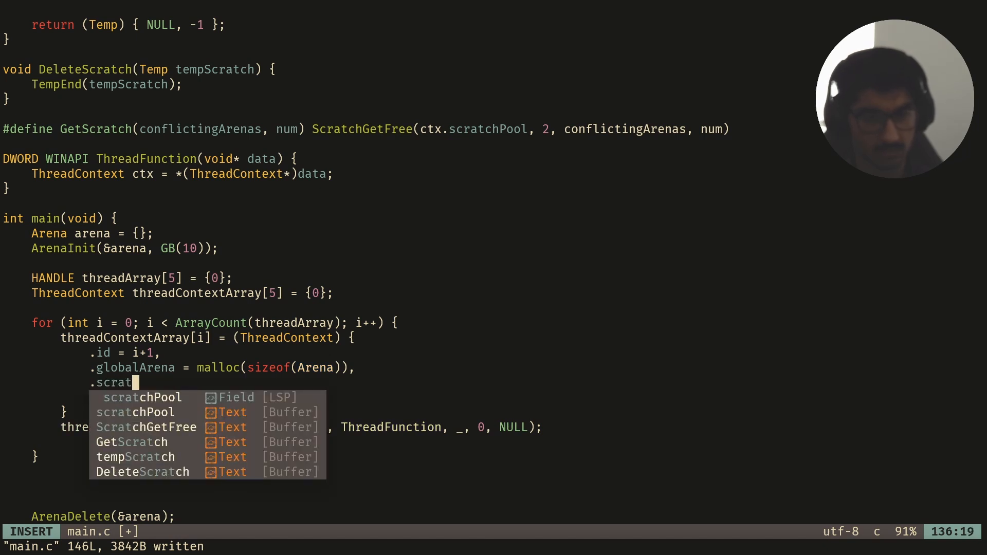
key(ctrl+n)
text(chPool[0] =)
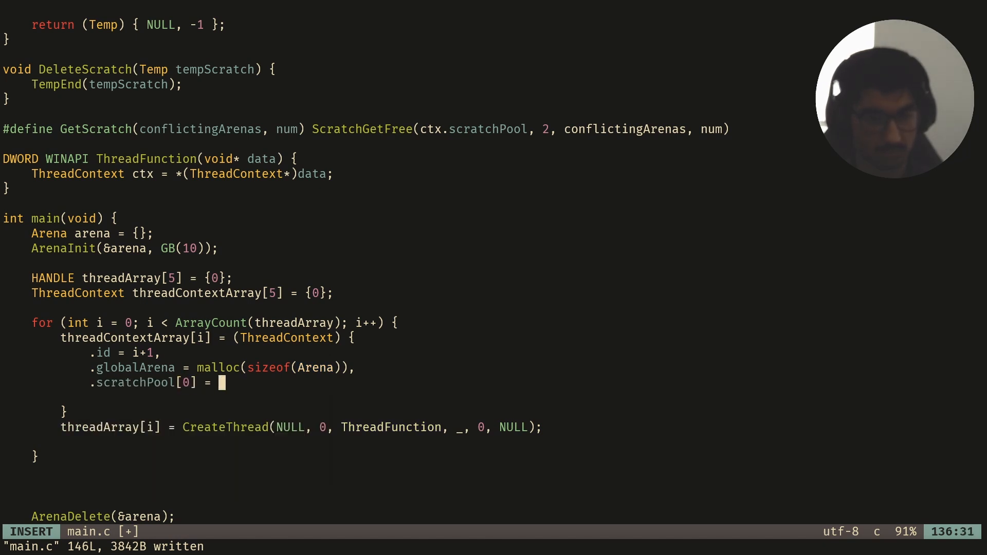
key(Escape)
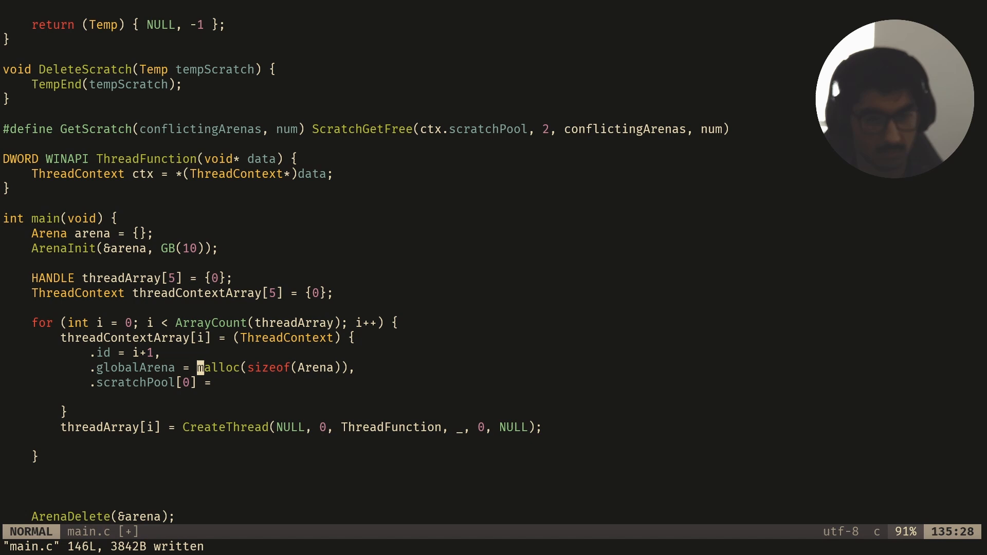
text(a)
key(Escape)
text(p)
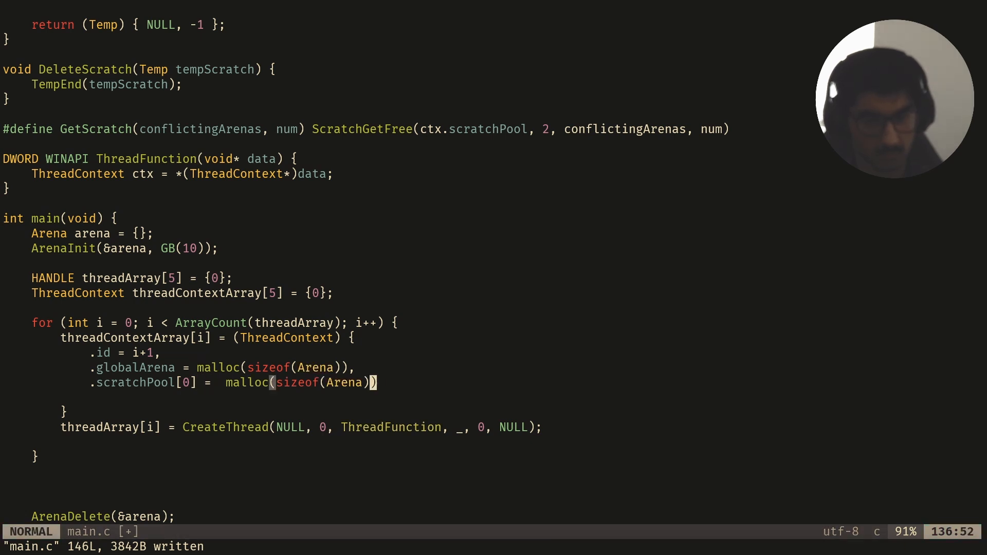
text(a),)
key(Return)
text(.sc)
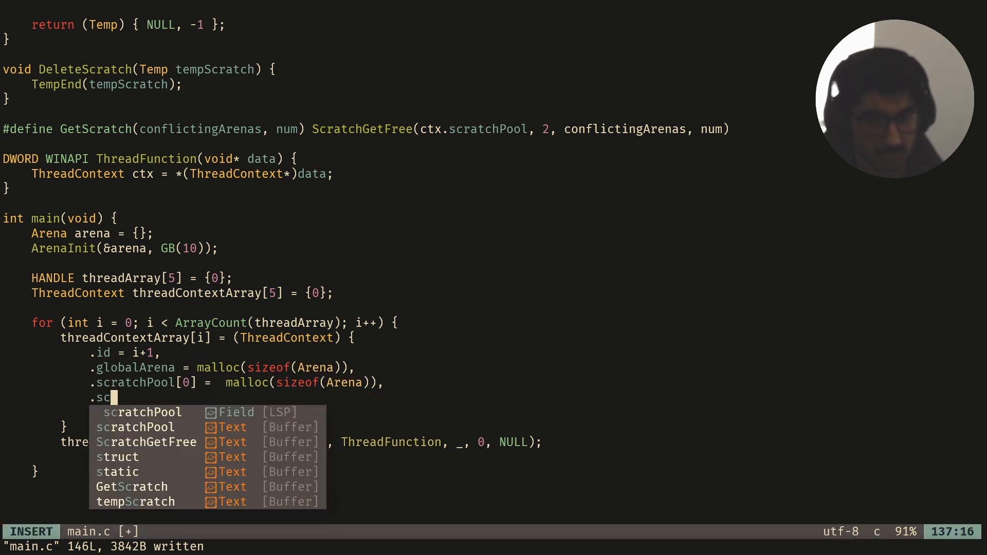
text(ratchPool[1] =)
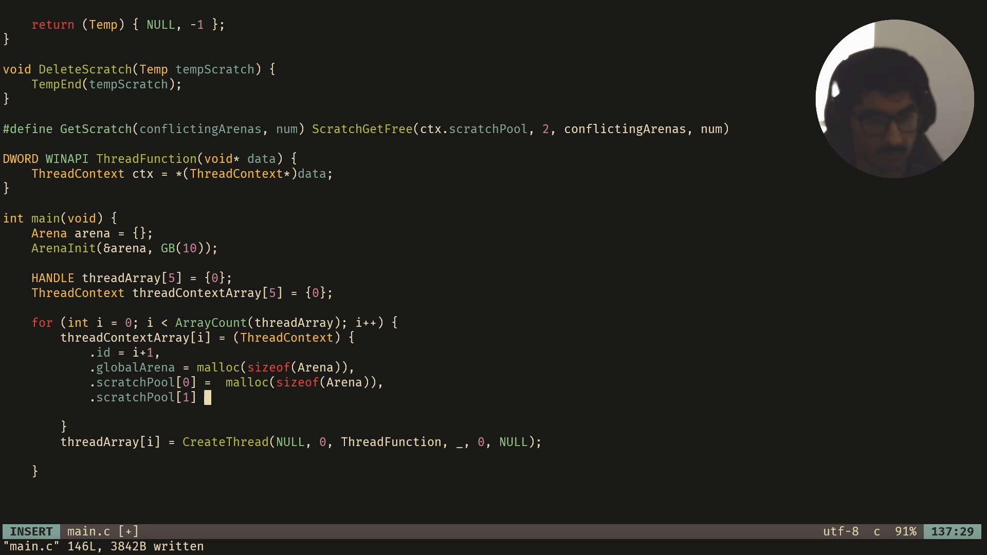
key(Escape)
key(p)
key(k)
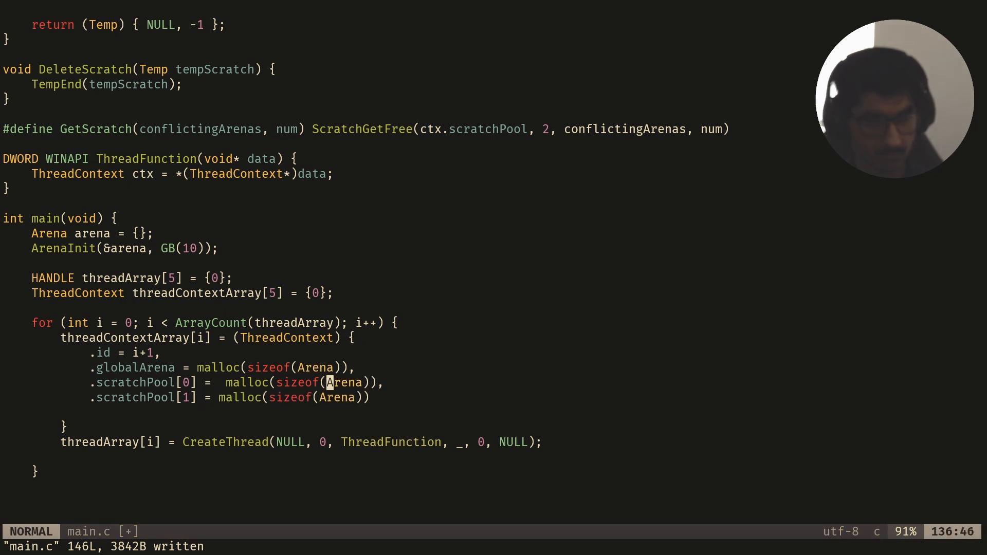
key(b)
key(b)
key(j)
key(j)
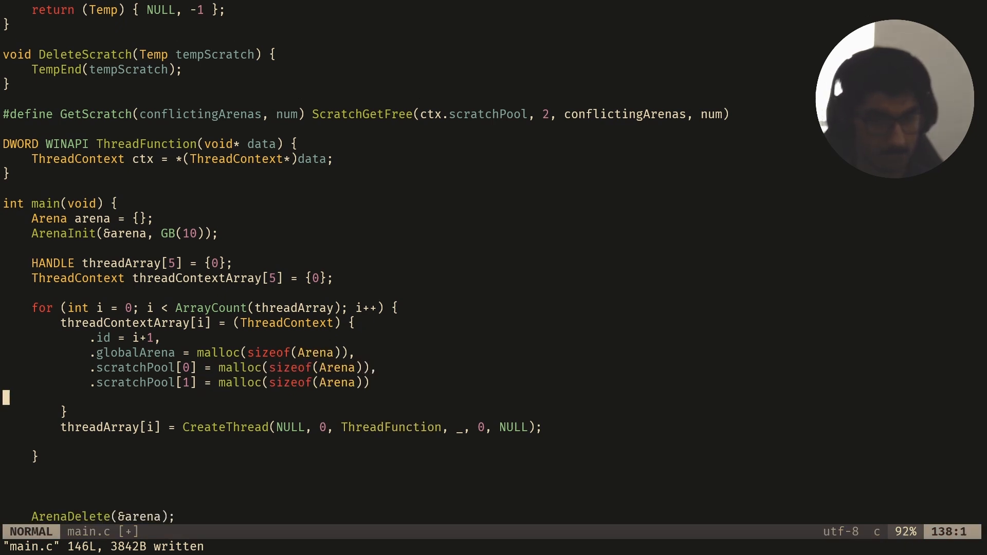
text(dA;)
Step: Close the initializer and add ArenaInit(threadContextArray[i].globalArena, KB(64));
key(Return)
key(Return)
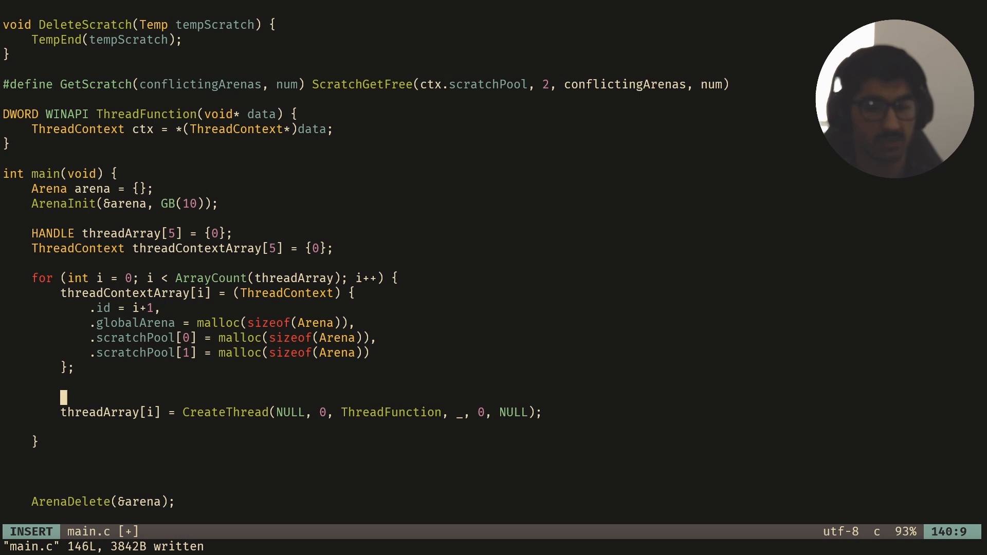
text(Are)
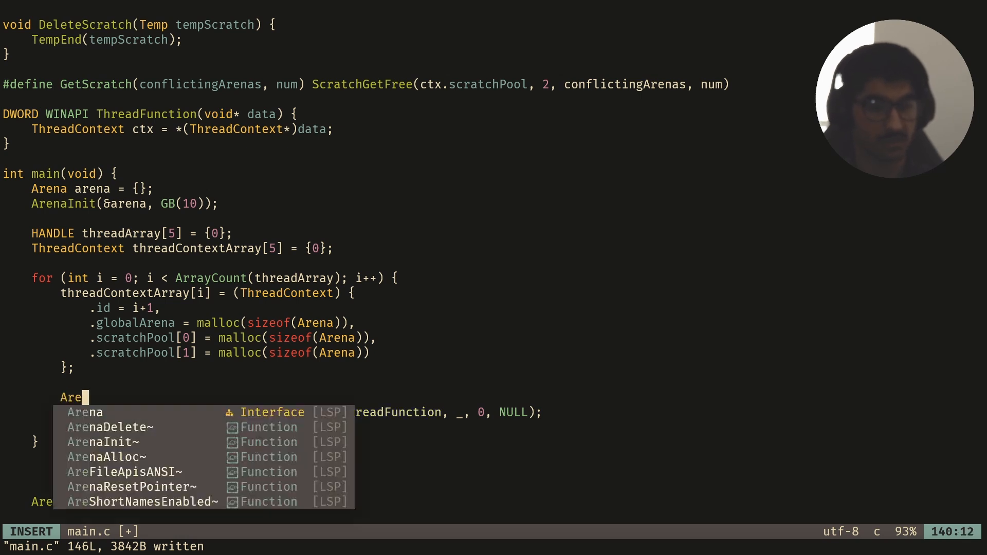
text(naInit())
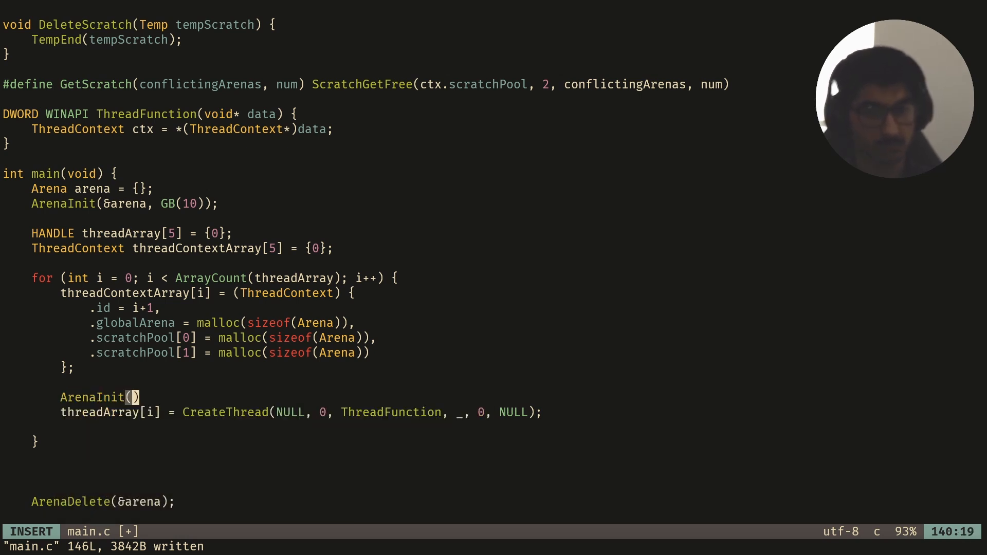
text(thr)
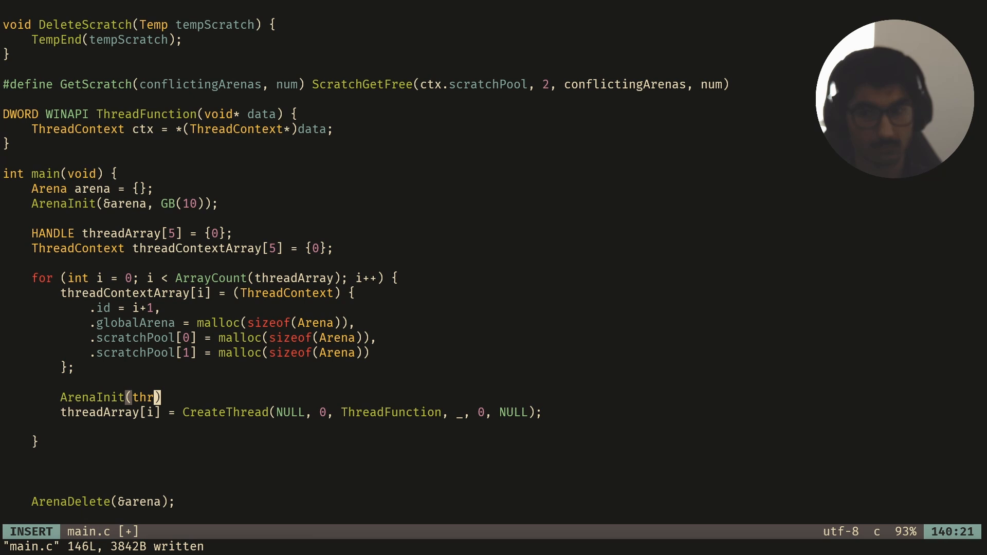
text(ec)
key(ctrl+n)
text([i])
key(Right)
text(, )
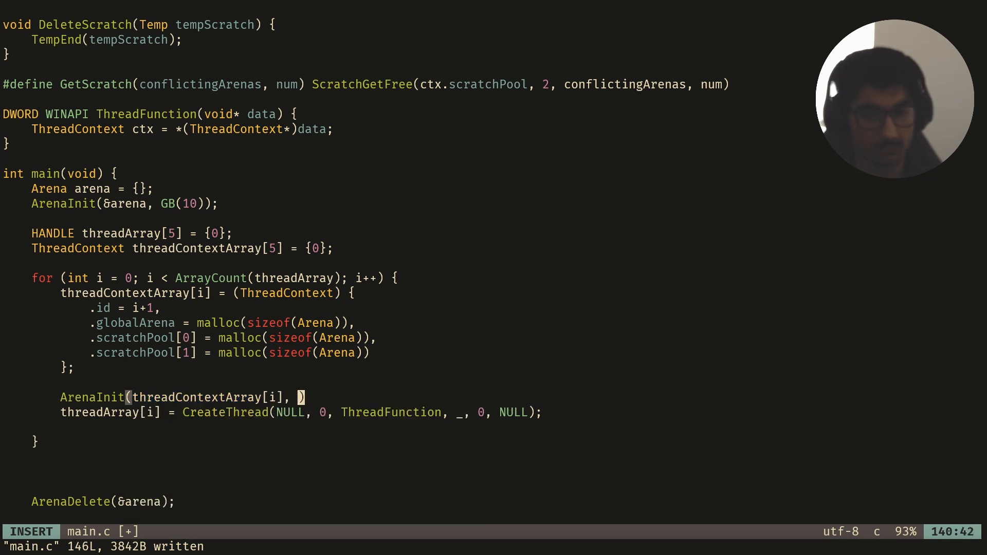
text(global)
key(ctrl+w)
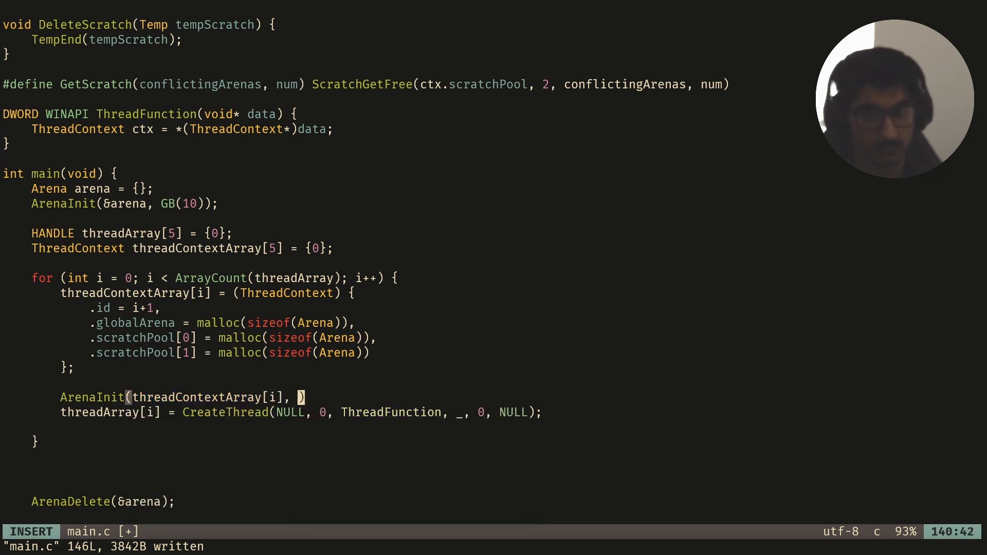
key(BackSpace)
key(BackSpace)
text(.glob)
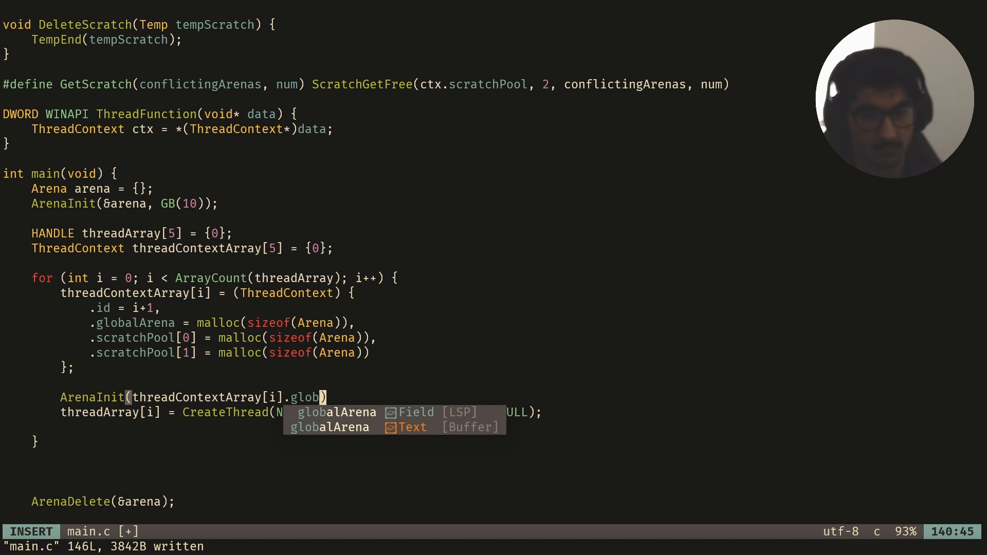
key(ctrl+n)
text(, )
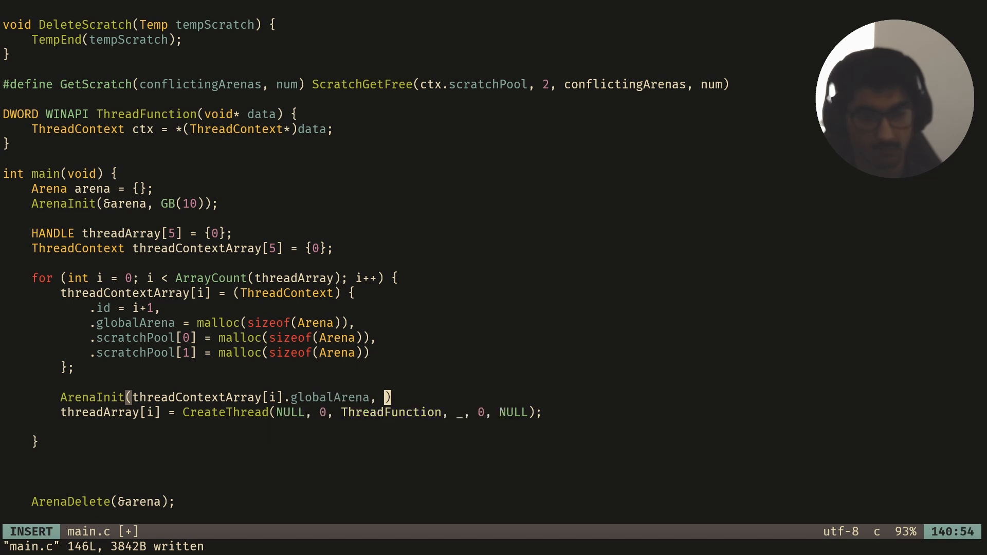
text(KB()
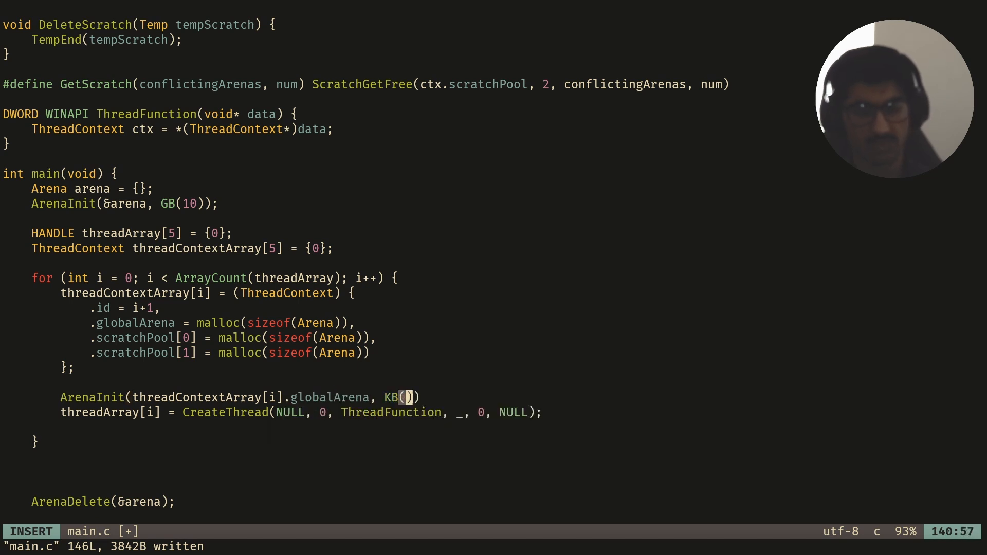
text(64));)
key(Escape)
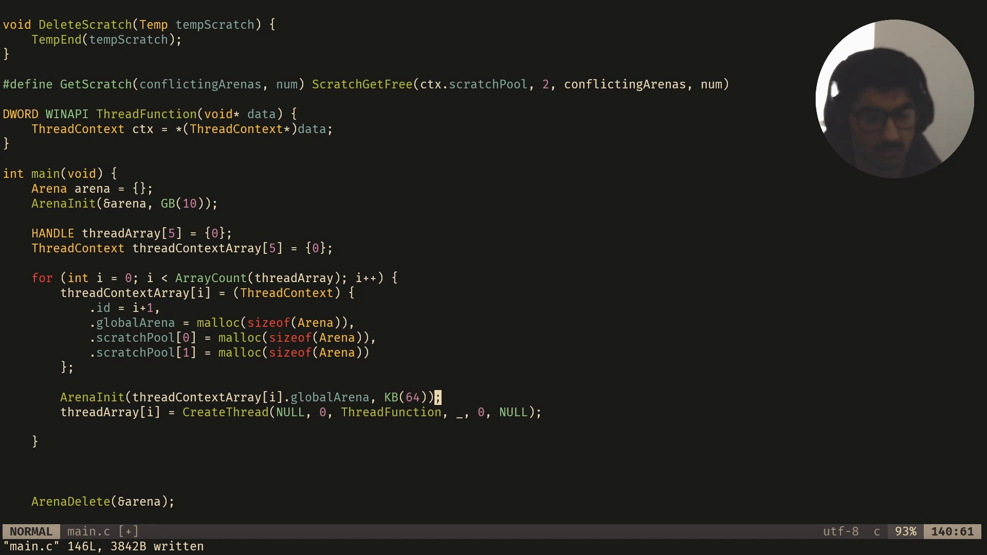
text(yypppkdd)
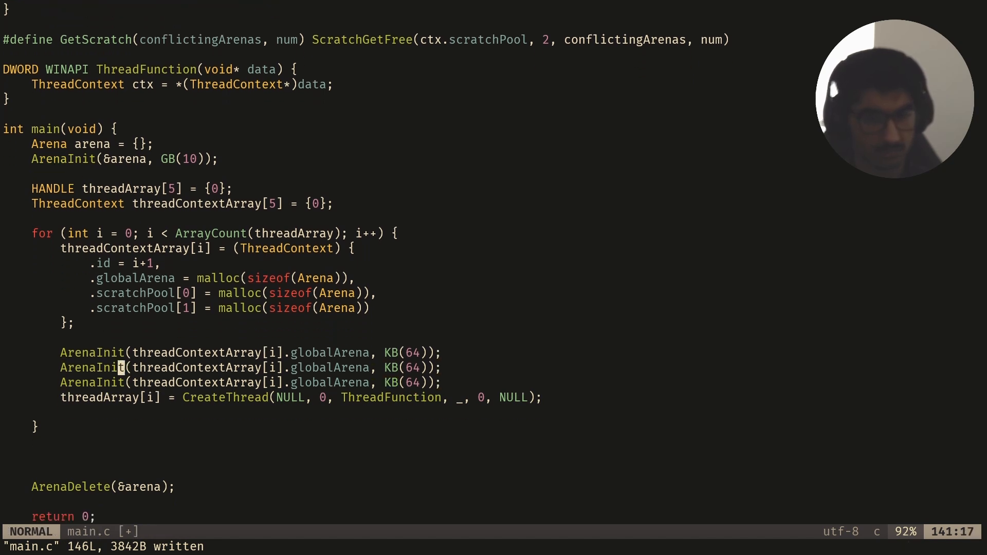
text(wweeeb)
Step: Duplicate the call for scratchPool[0] and scratchPool[1] via block edit and save main.c
key(ctrl+v)
text(ej)
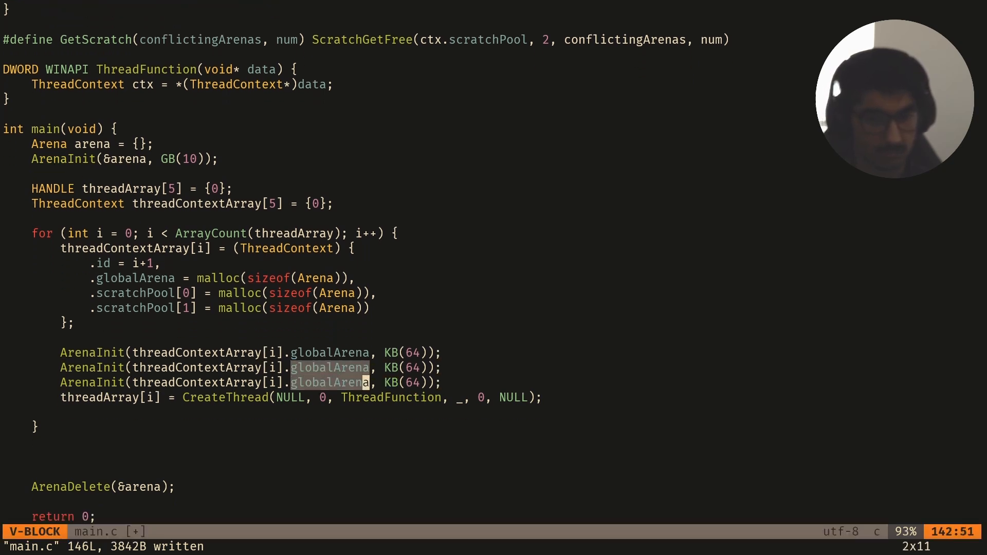
text(cscratch)
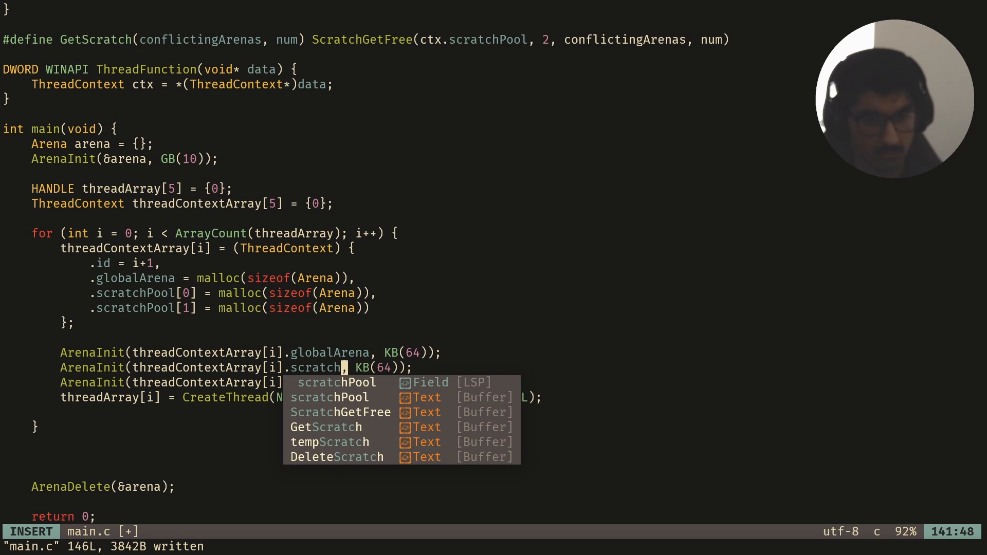
text(Pool[0])
key(Escape)
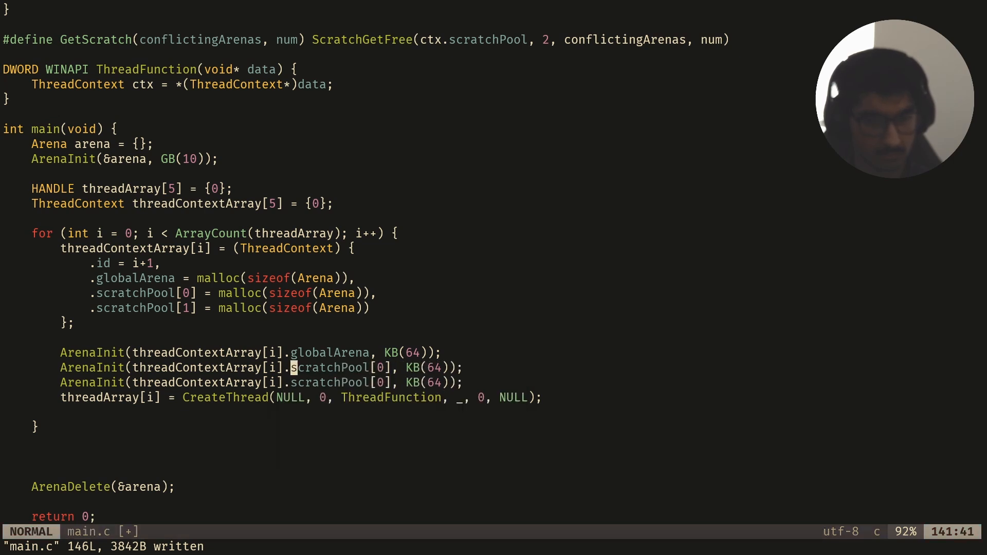
key(l)
key(l)
key(j)
key(ctrl+s)
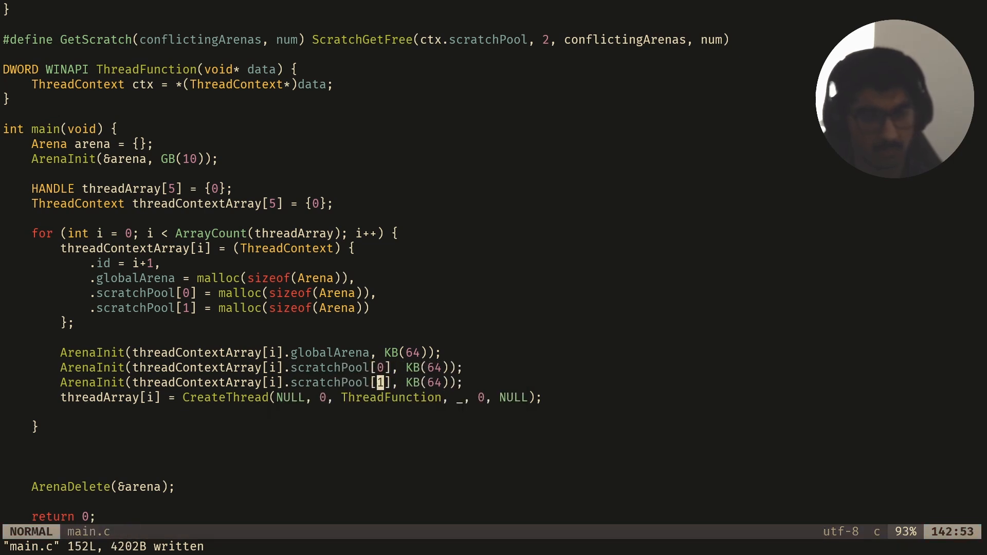
Step: Add a blank line before CreateThread and move to its placeholder thread argument
key(o)
key(Escape)
key(j)
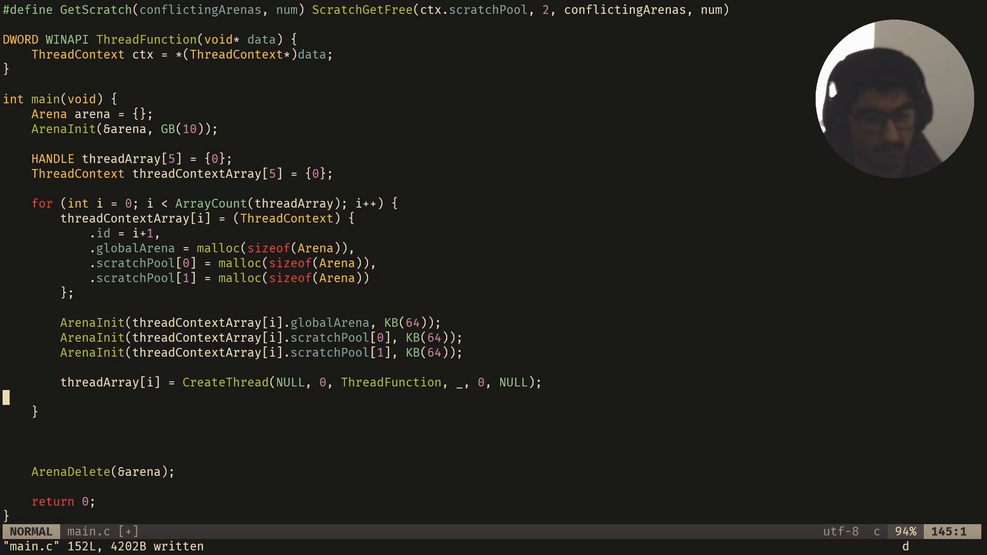
key(w)
key(w)
key(f)
key(parenleft)
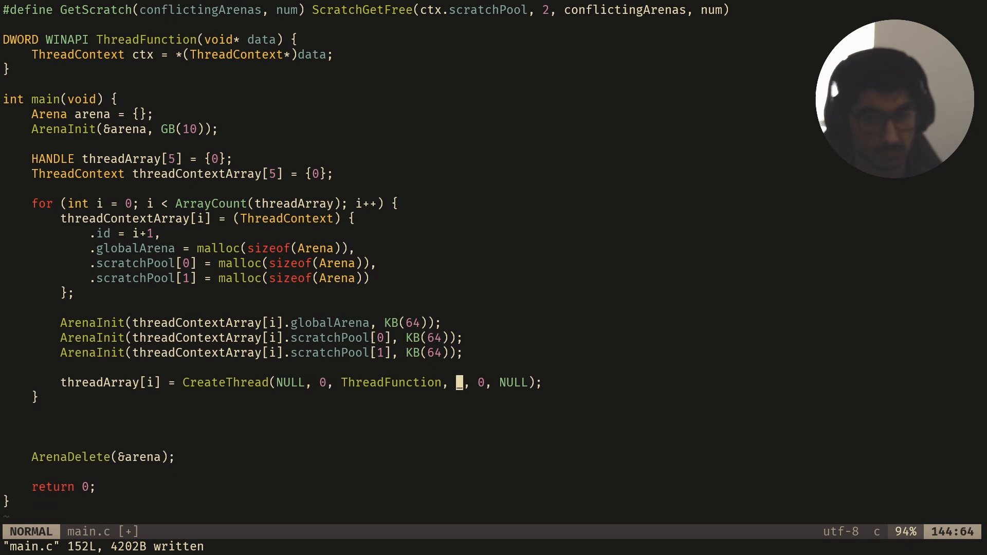
text(s&)
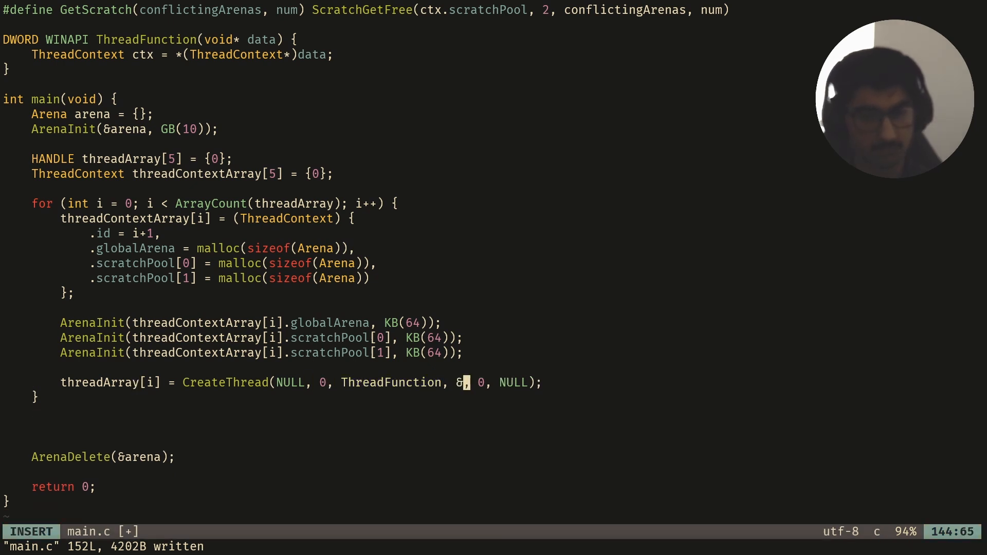
Step: Pass (void*)&threadContextArray[i] as the CreateThread data argument and save main.c
key(BackSpace)
text((void*))
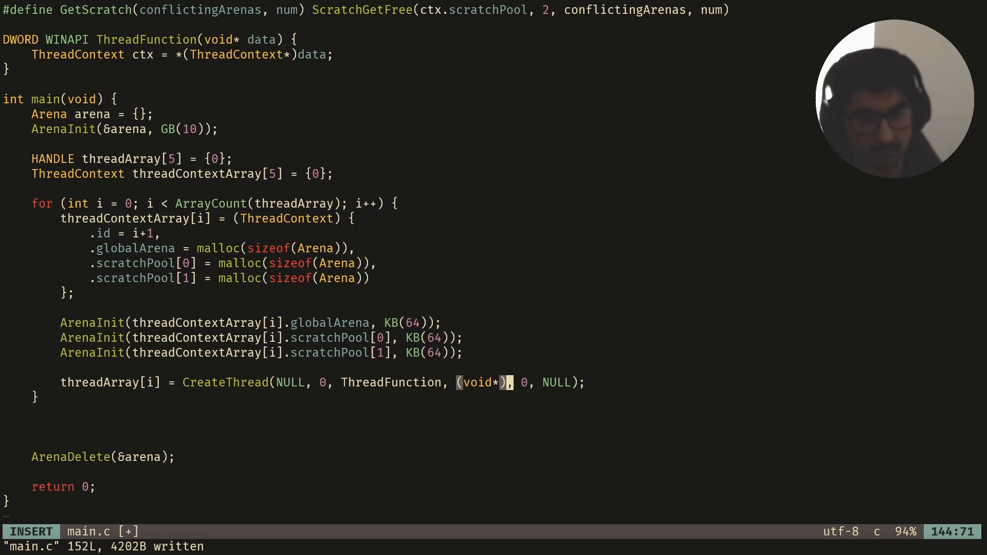
text(&)
text(thr)
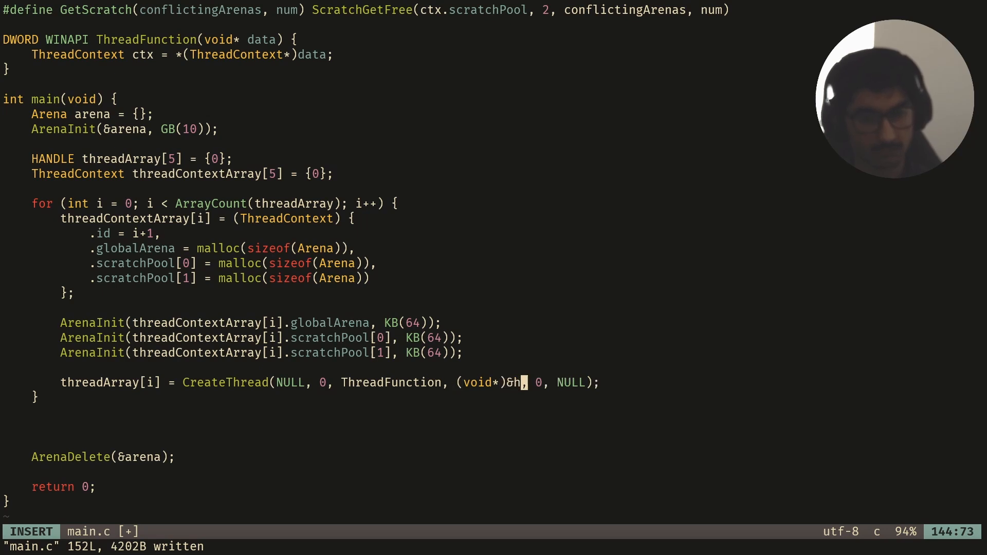
text(eadContextA)
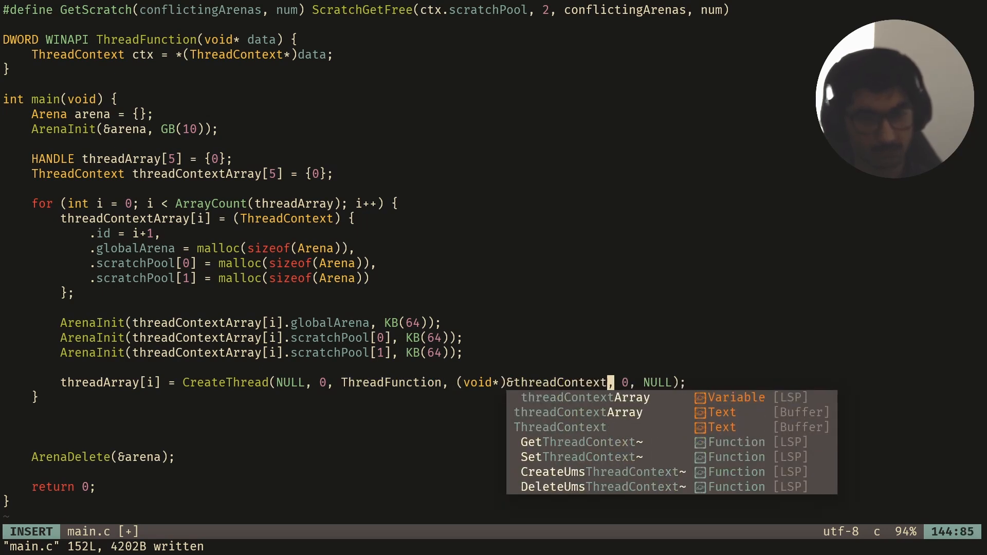
text(rray+i)
key(Escape)
key(h)
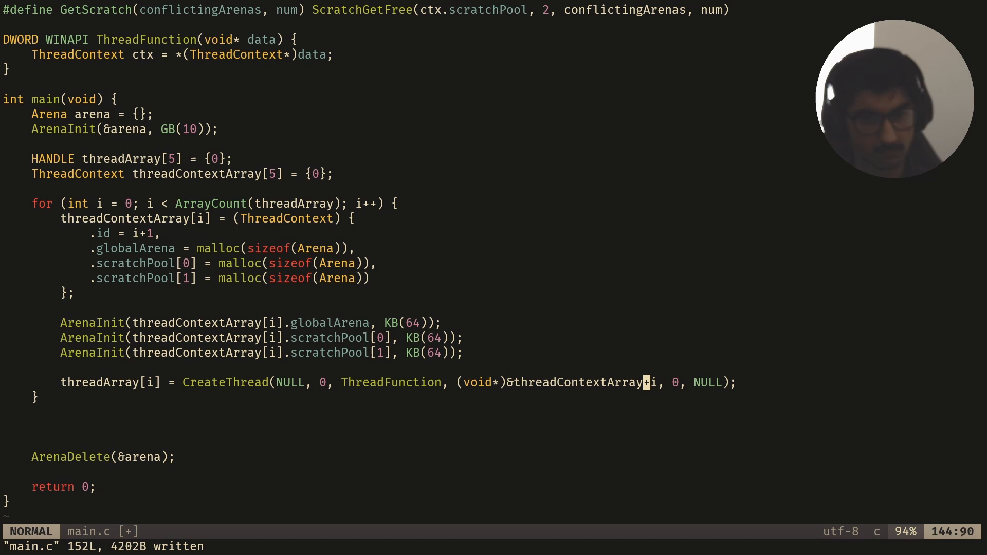
key(l)
key(l)
text(x:w)
key(Return)
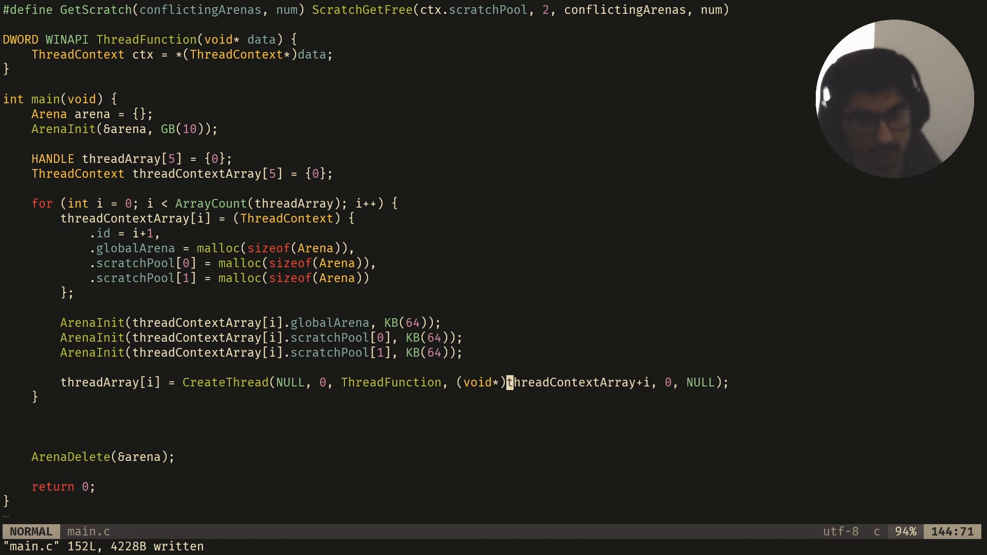
text(id*)&)
key(Escape)
text(f+)
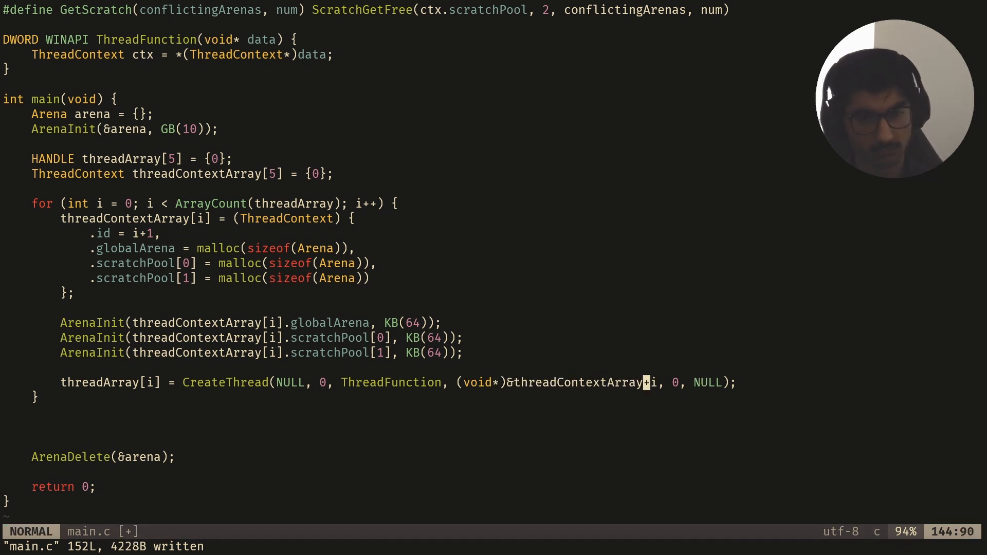
text(r[la])
key(Escape)
text(:w)
Step: Save main.c and rebuild in the toggleterm split to see the compiler output
key(Return)
key(ctrl+backslash)
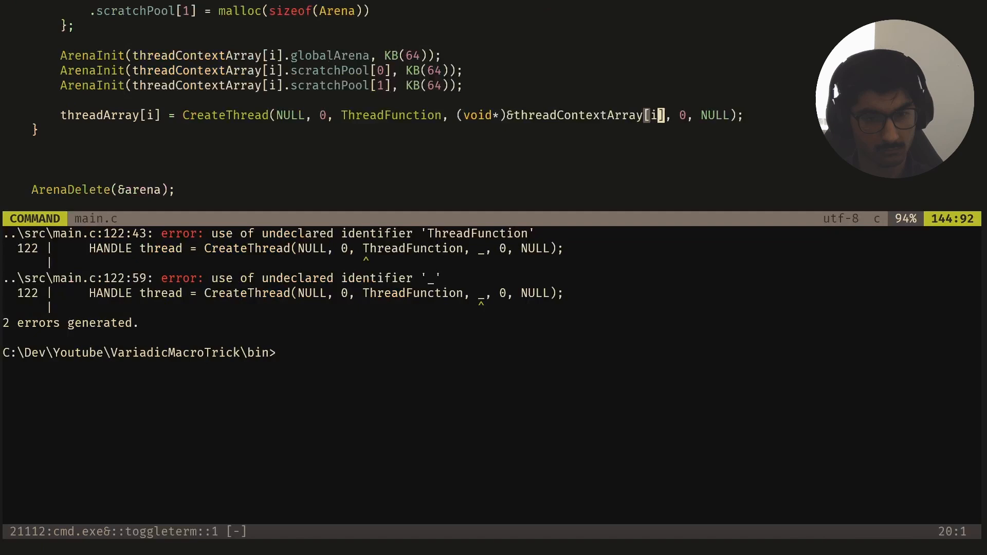
key(Up)
key(Return)
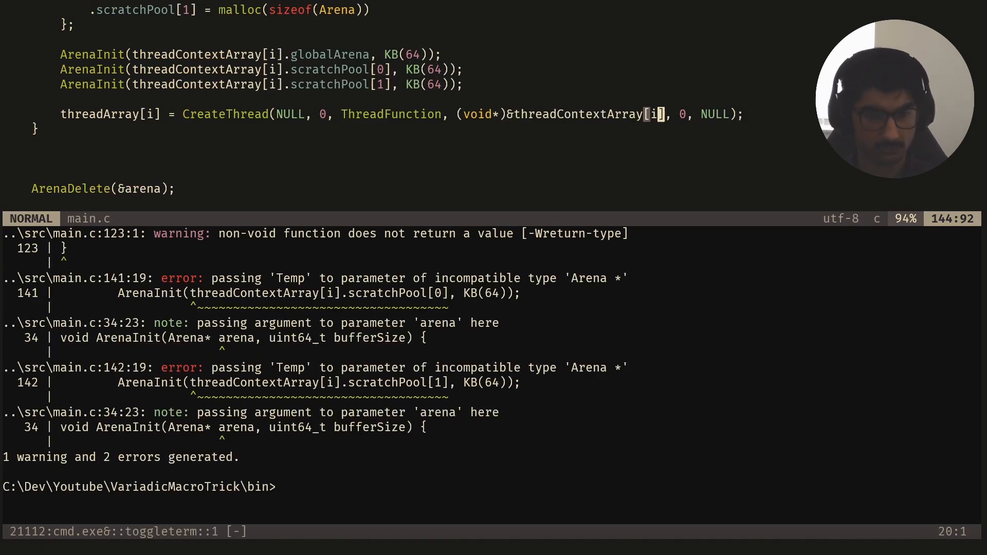
Step: Prefix all three ArenaInit arguments with & via a block insert, save and recompile
key(k)
key(k)
key(k)
key(0)
key(f+parenleft)
key(k)
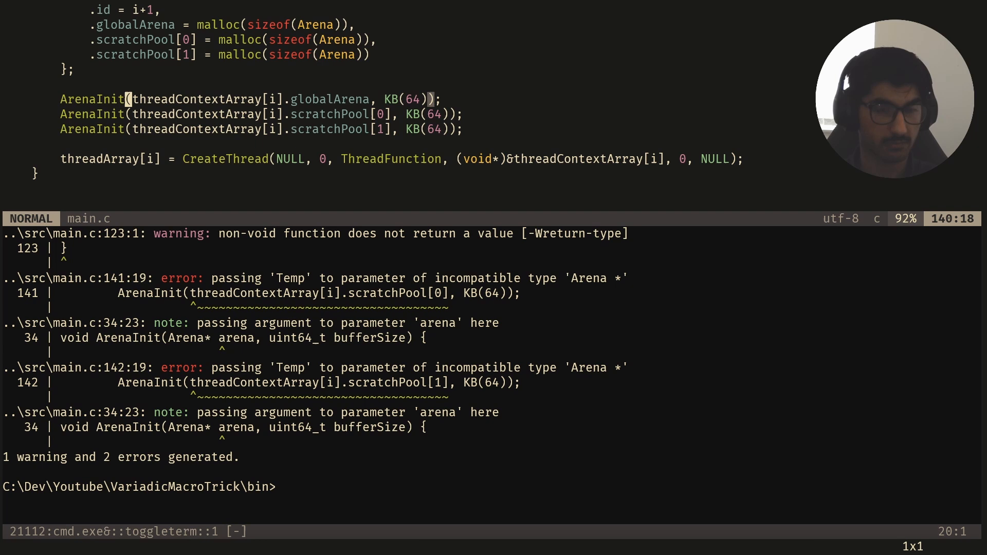
key(ctrl+v)
key(j)
key(j)
key(shift+i)
text(&)
key(Escape)
key(colon)
key(w)
key(Return)
key(colon)
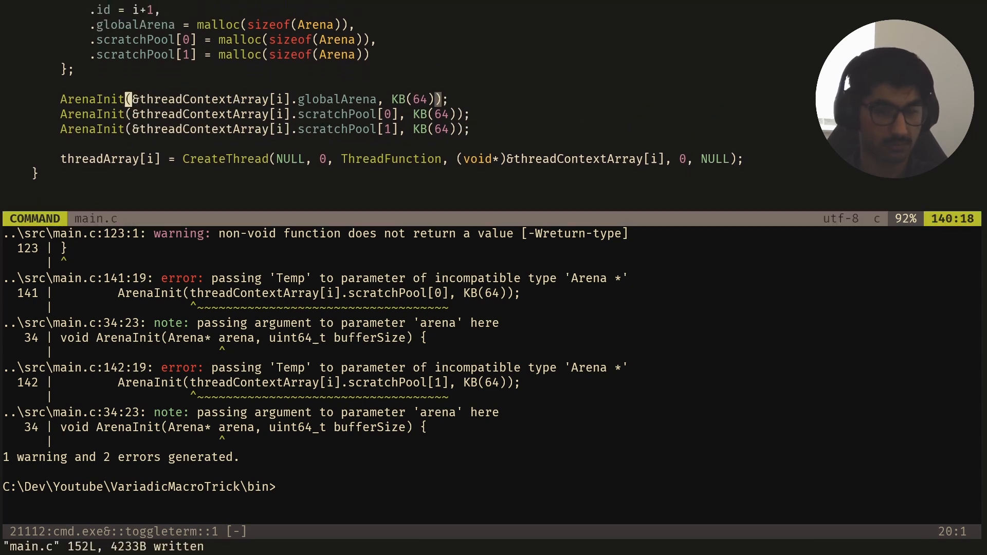
key(Escape)
key(Up)
key(Return)
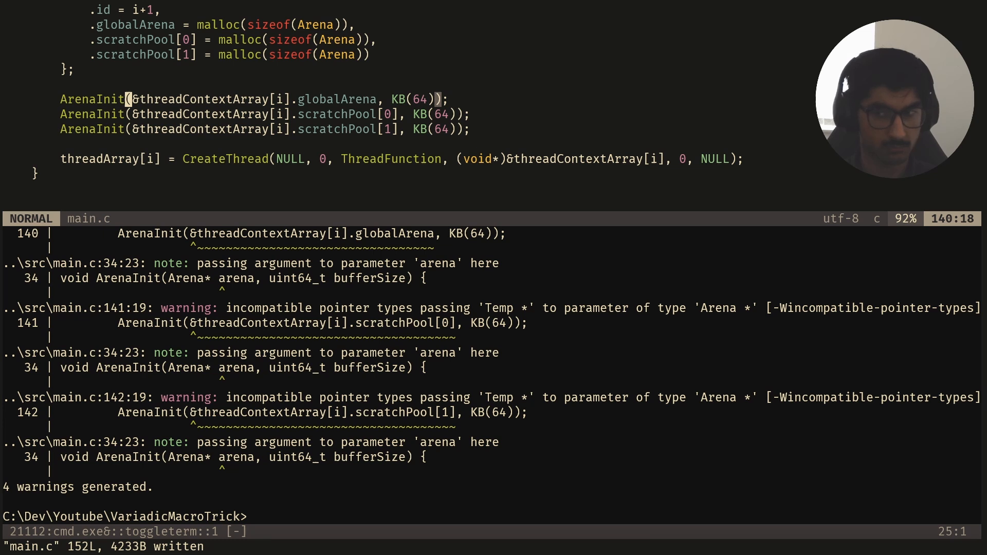
Step: Close the build output and review the scratchPool field in ThreadContext
key(j)
key(j)
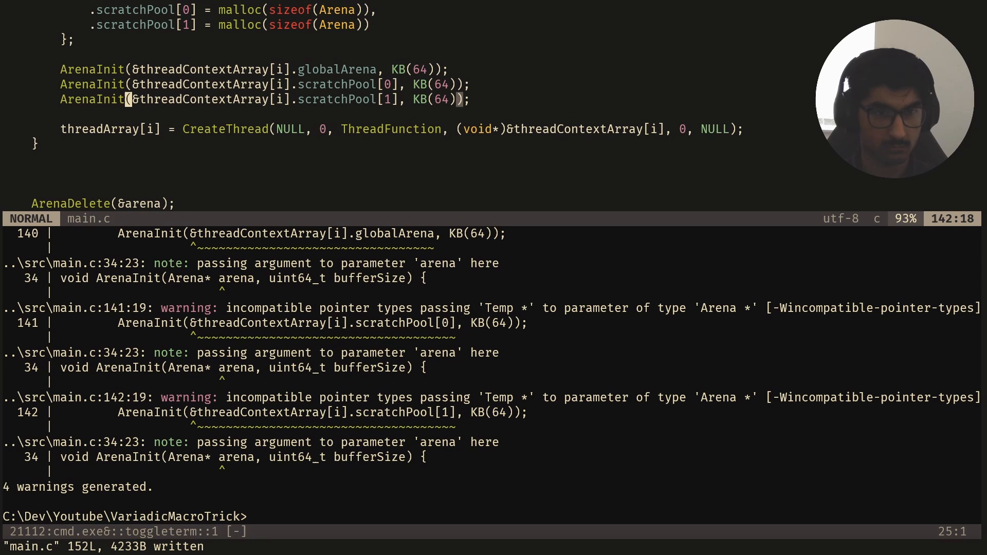
key(ctrl+backslash)
key(ctrl+u)
key(ctrl+u)
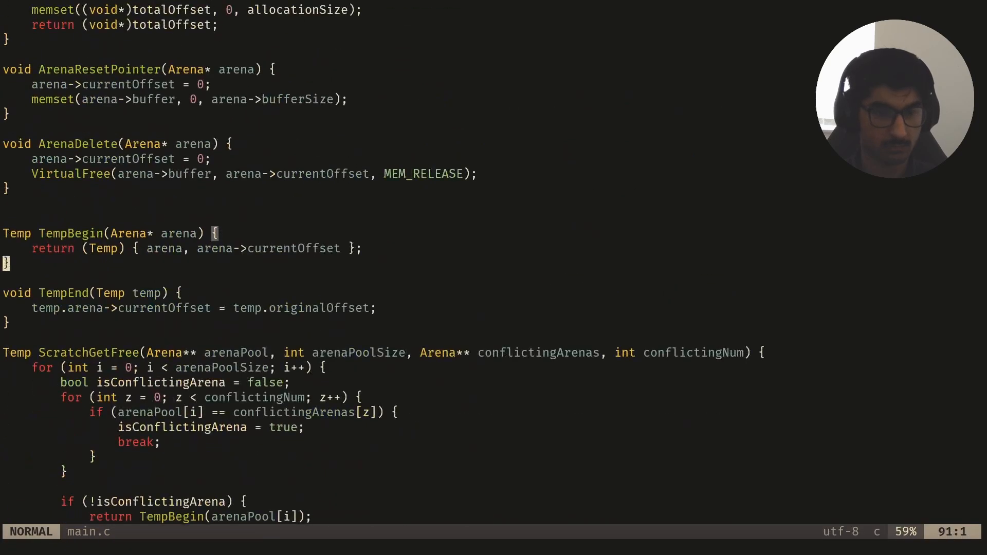
key(ctrl+u)
key(ctrl+u)
key(j)
key(j)
key(j)
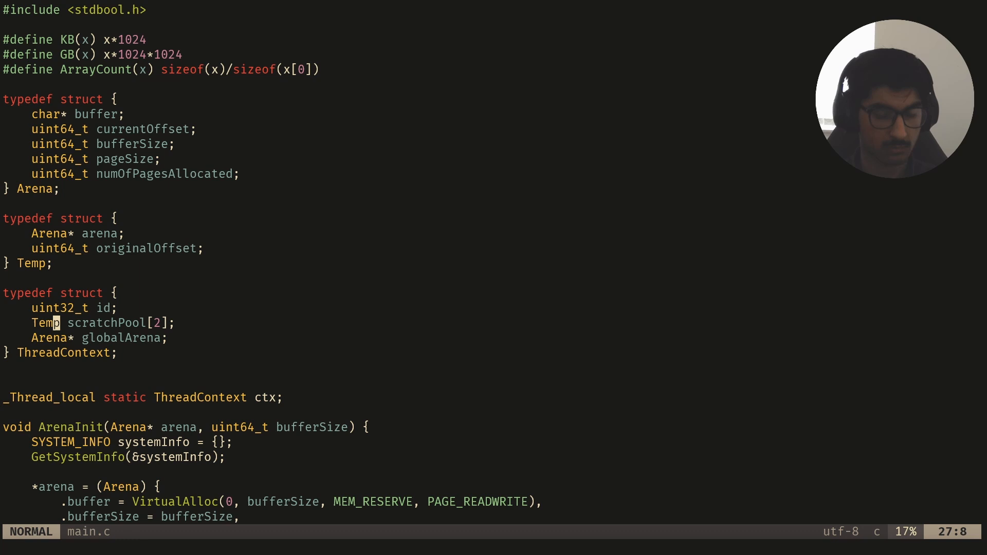
key(ctrl+d)
key(ctrl+d)
key(ctrl+d)
key(ctrl+d)
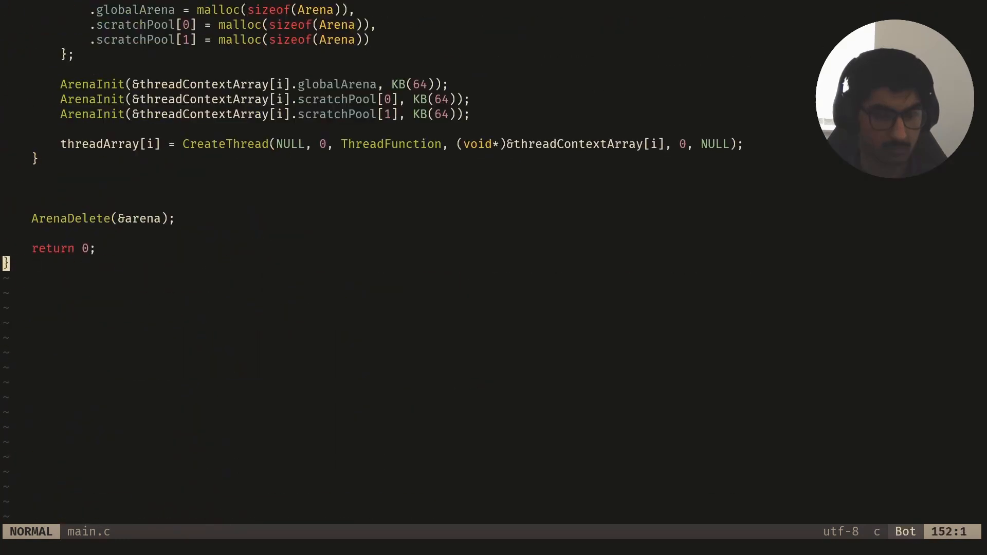
key(ctrl+u)
key(j)
key(j)
key(j)
key(j)
key(j)
key(j)
Step: Append .arena after scratchPool[0] and scratchPool[1] in the ArenaInit calls, save and rebuild
key(w)
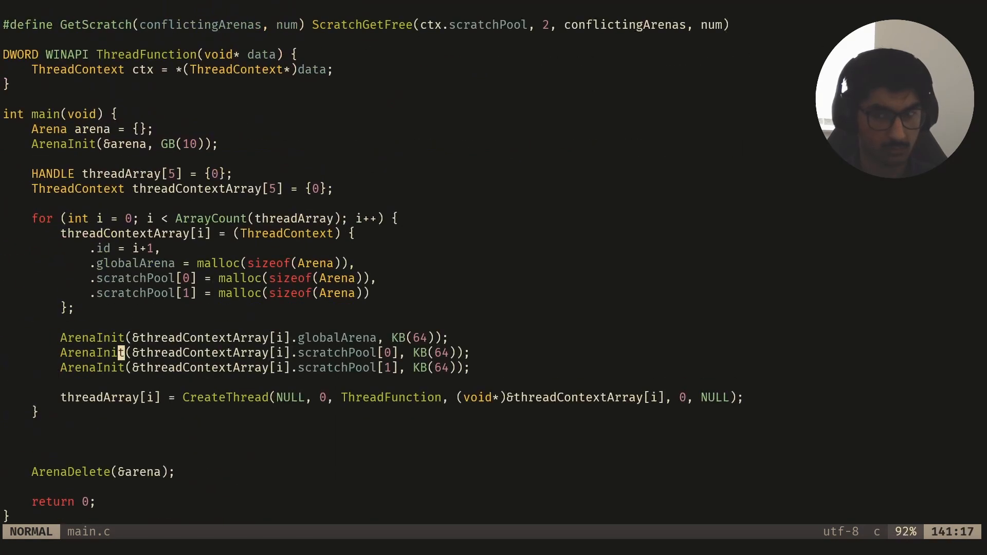
key(w)
key(w)
key(w)
key(w)
key(b)
key(b)
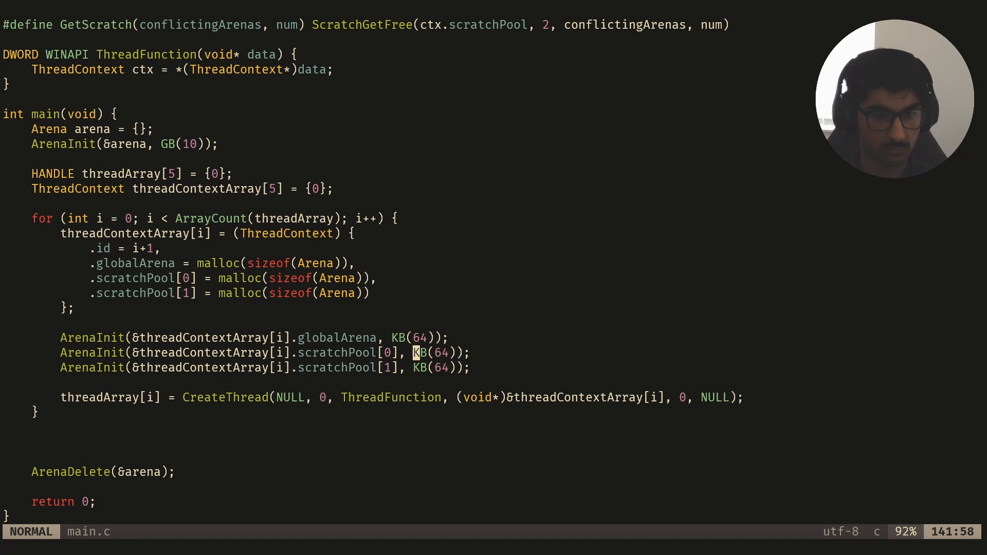
text(ba.arena)
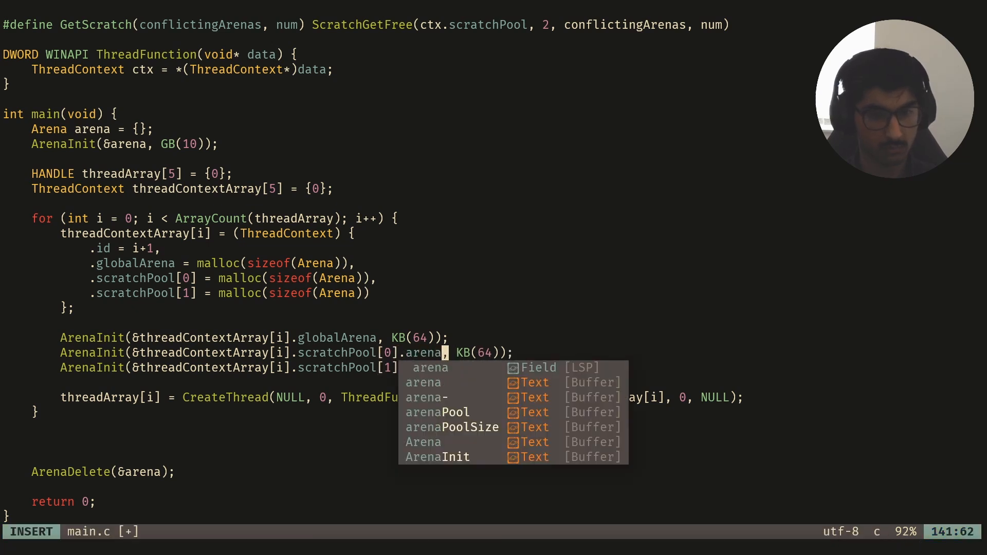
key(Escape)
key(:w)
key(Return)
key(j)
key(.)
key(k)
key(ctrl+backslash)
key(Up)
key(Return)
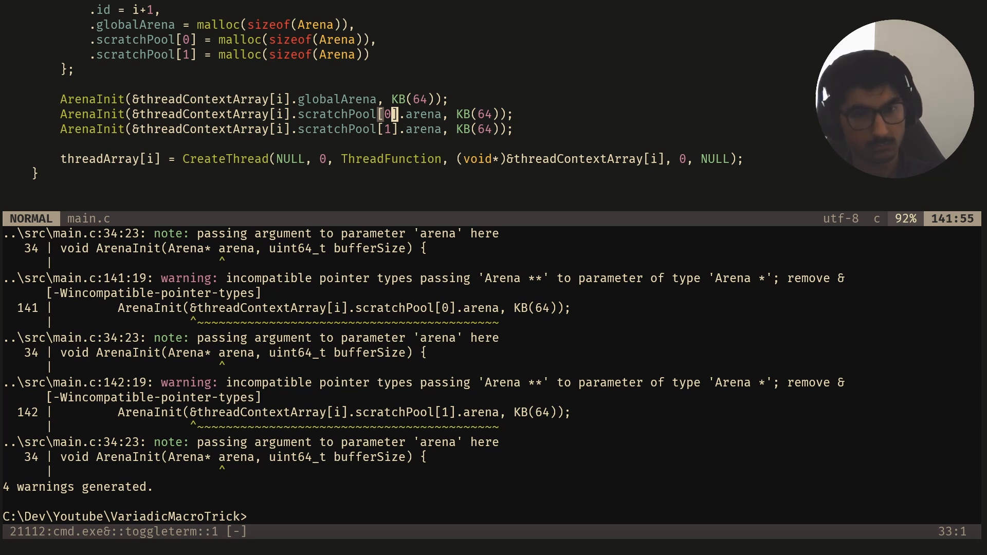
Step: Make both malloc initializers target .scratchPool[0].arena and .scratchPool[1].arena, then save
key(k)
key(k)
key(k)
key(k)
key(b)
key(b)
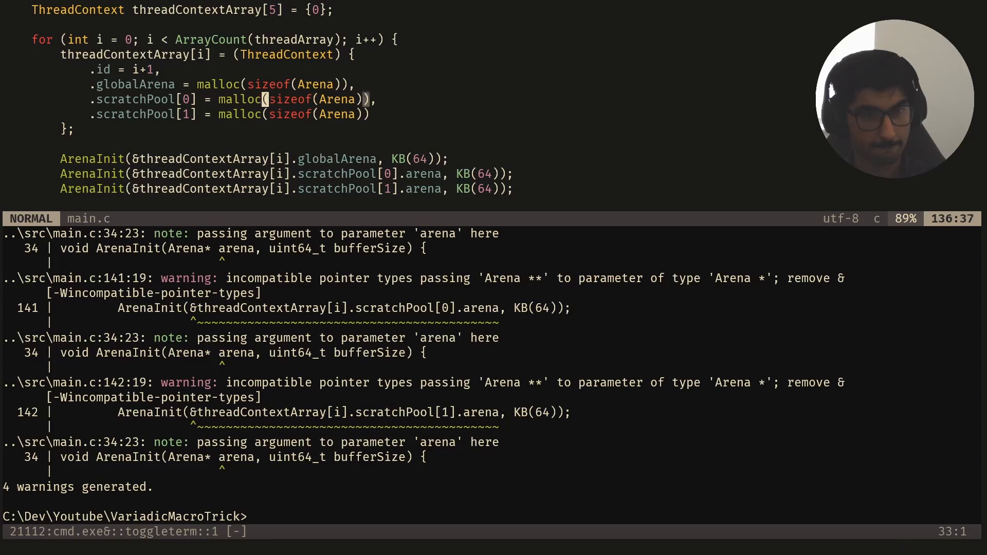
key(F])
key(ctrl+v)
text(jA.arena)
key(Escape)
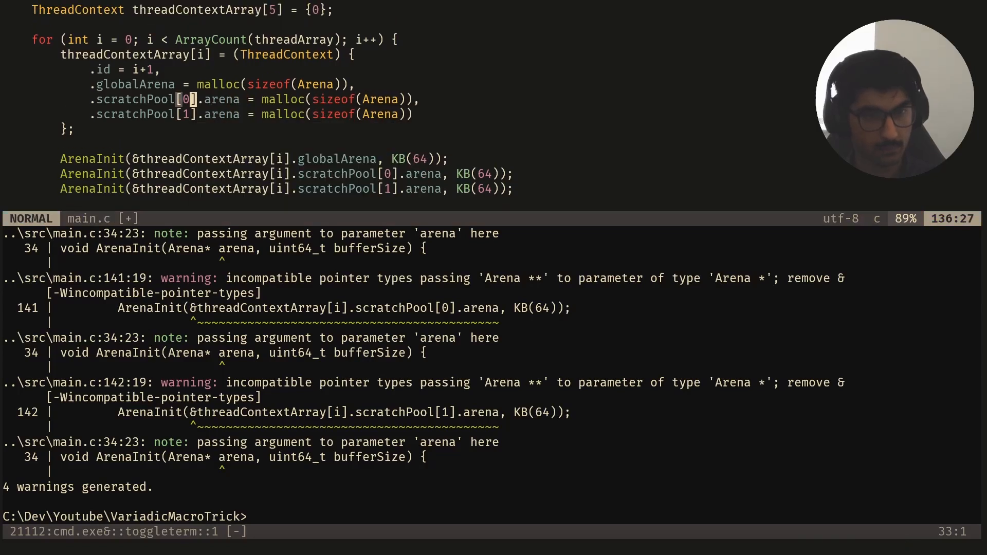
key(:w)
key(Return)
key(Return)
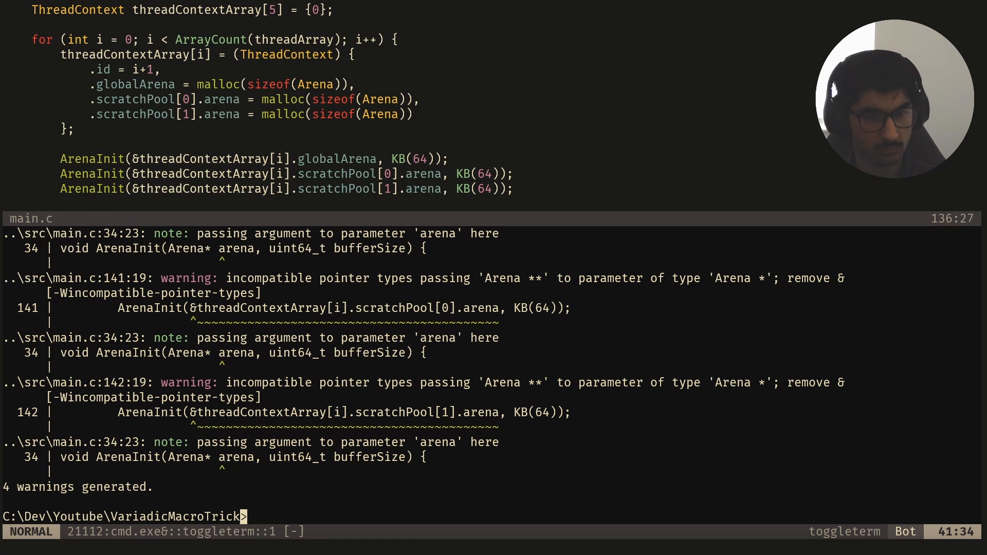
Step: Clear the terminal, rerun the build and scroll through the remaining warnings
key(ctrl+u)
key(ctrl+u)
key(ctrl+d)
key(ctrl+d)
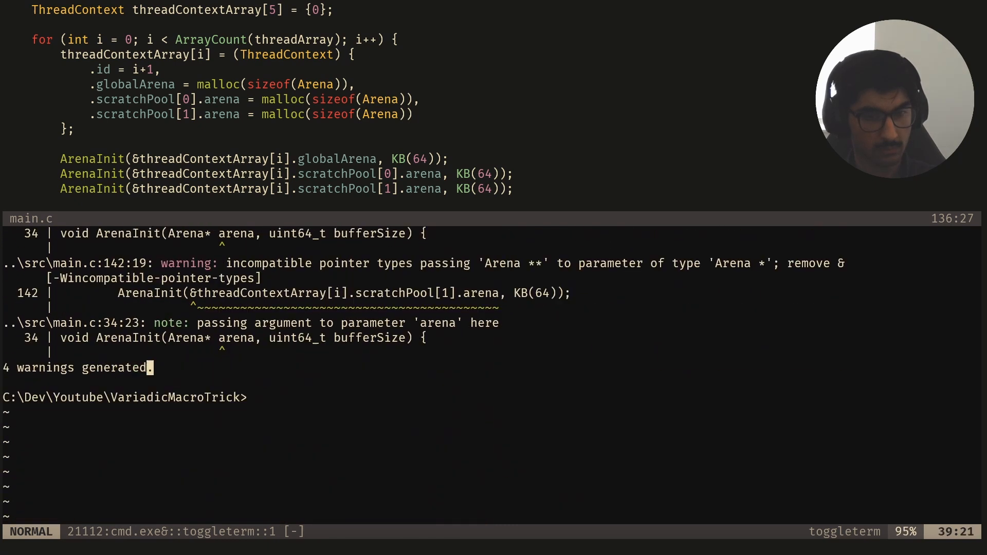
text(icls)
key(Return)
text(build)
key(Return)
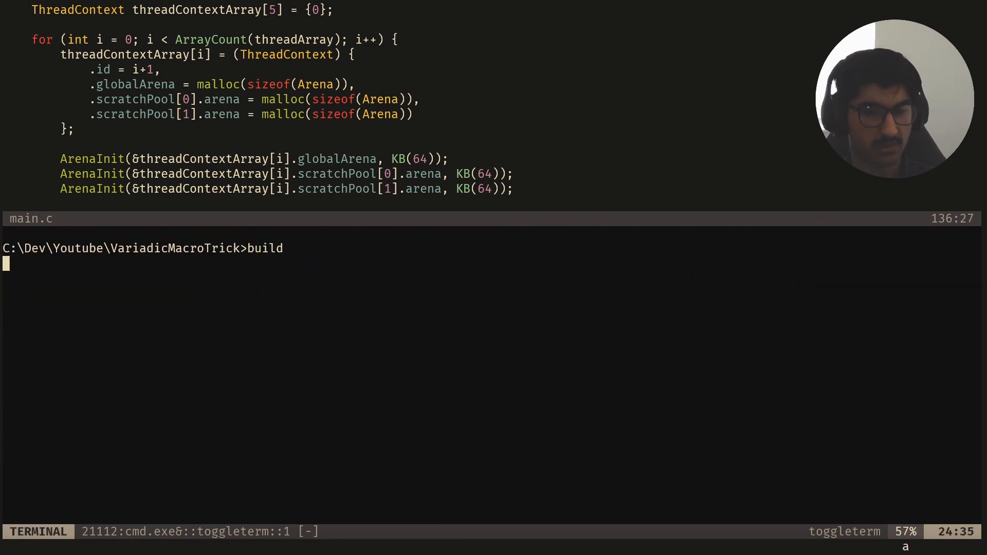
key(Escape)
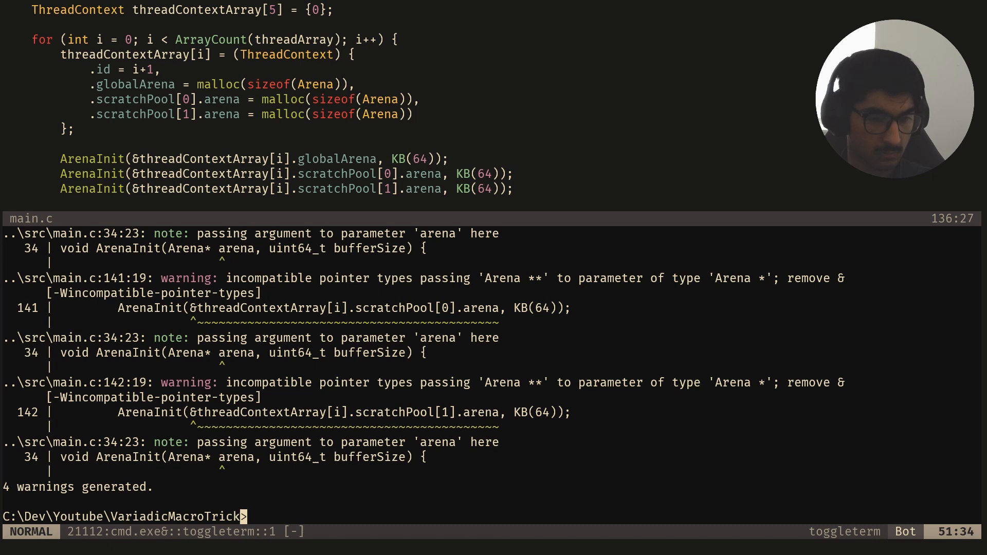
key(ctrl+u)
key(ctrl+d)
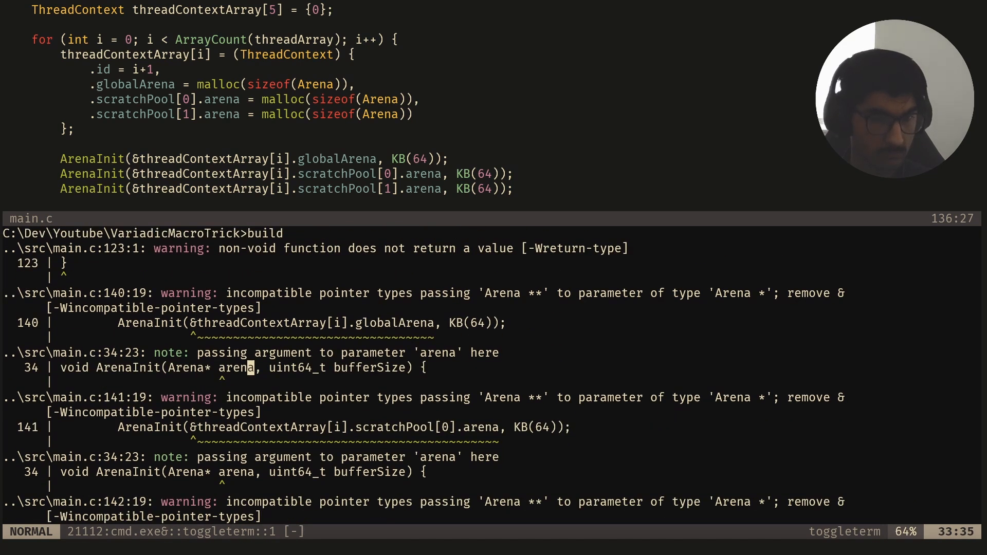
Step: End ThreadFunction with 'return 0;' and save main.c
key(ctrl+k)
key(k)
key(k)
key(k)
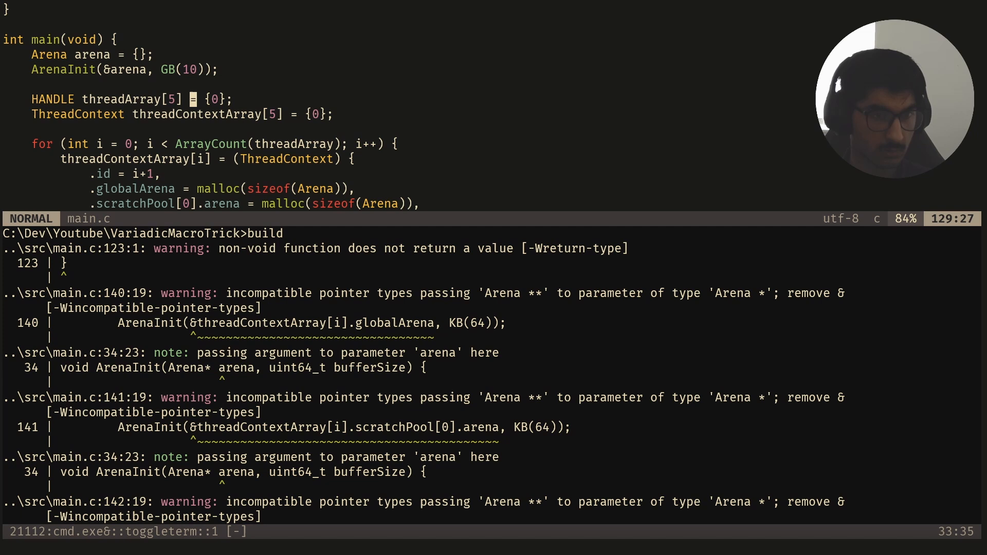
key(k)
key(k)
key(k)
key(o)
key(Return)
key(Return)
text(ret)
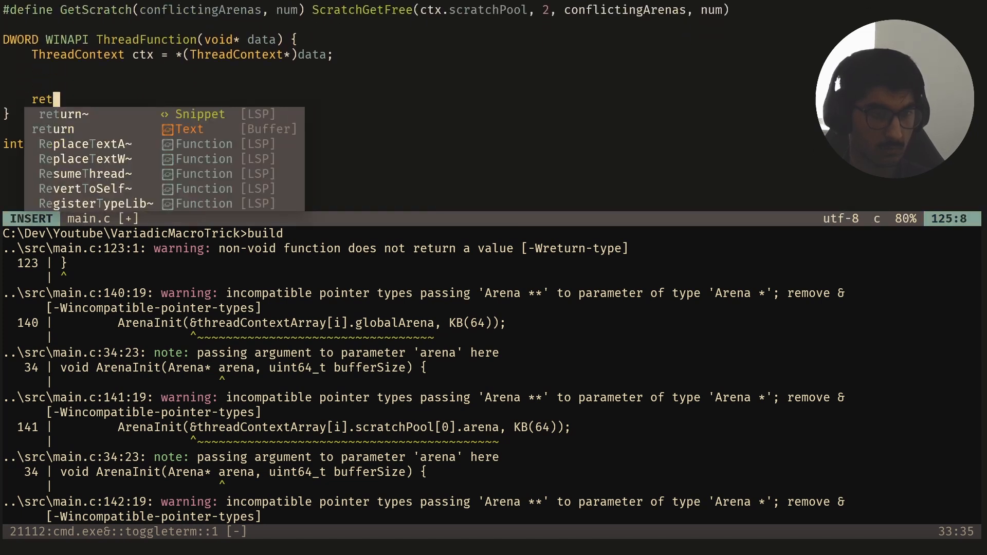
text(urn 0;)
key(Escape)
key(ctrl+s)
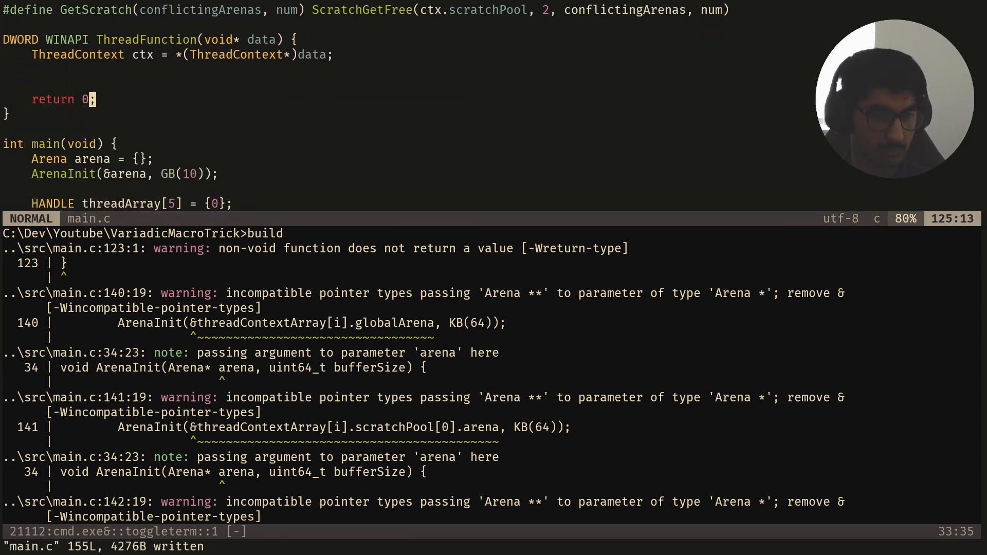
Step: Move to the ArenaInit calls and block-select the & across all three lines
key(j)
key(j)
key(j)
key(j)
key(j)
key(j)
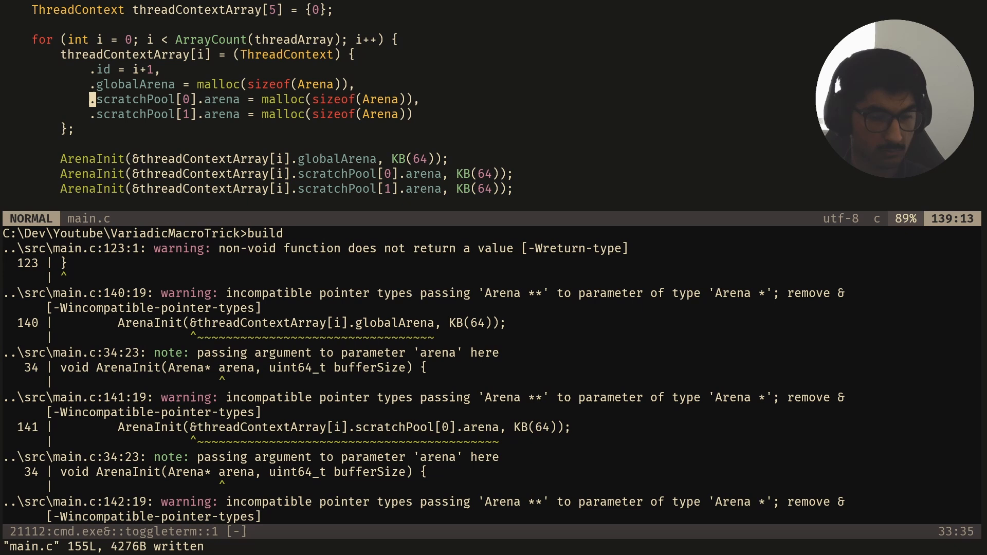
key(ctrl+w)
key(j)
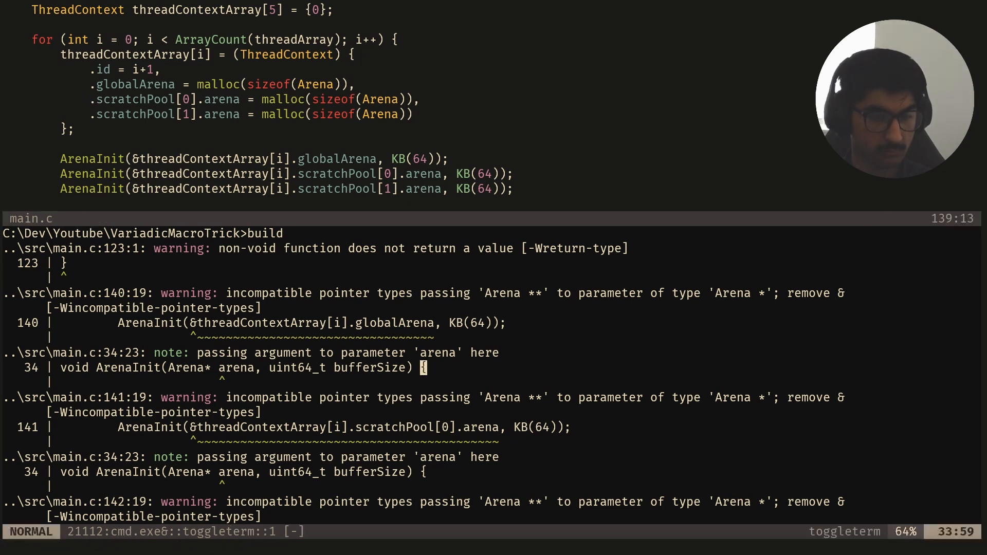
key(ctrl+w)
key(k)
key(j)
key(j)
key(j)
key(0)
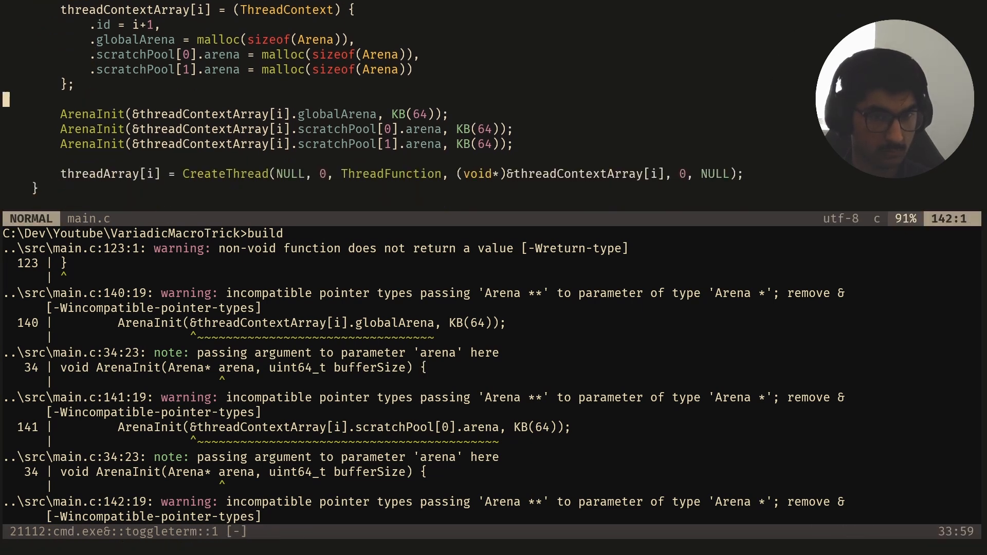
key(j)
key(w)
key(ctrl+v)
key(j)
key(j)
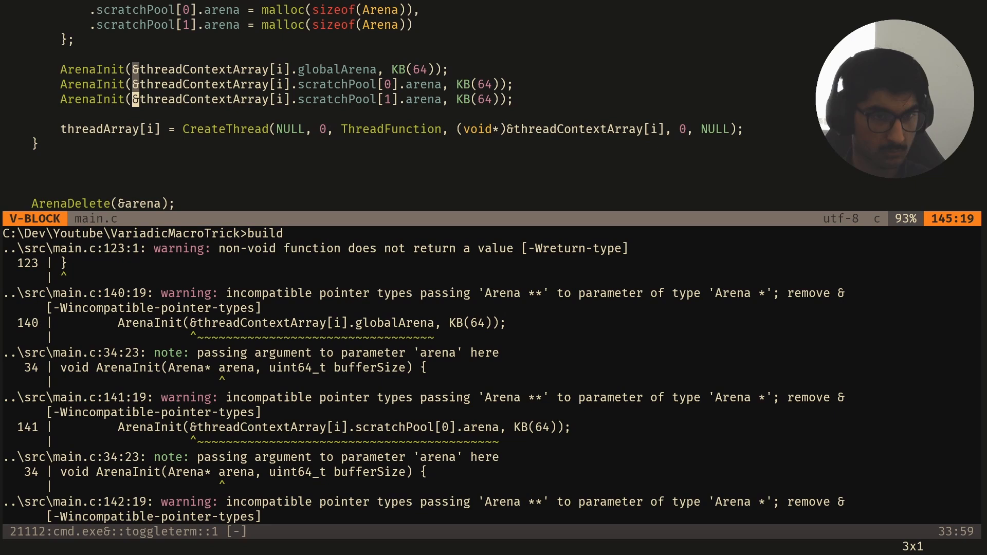
Step: Delete the three ampersands so ArenaInit receives arena pointers, save and hide the terminal
key(x)
key(ctrl+s)
key(ctrl+l)
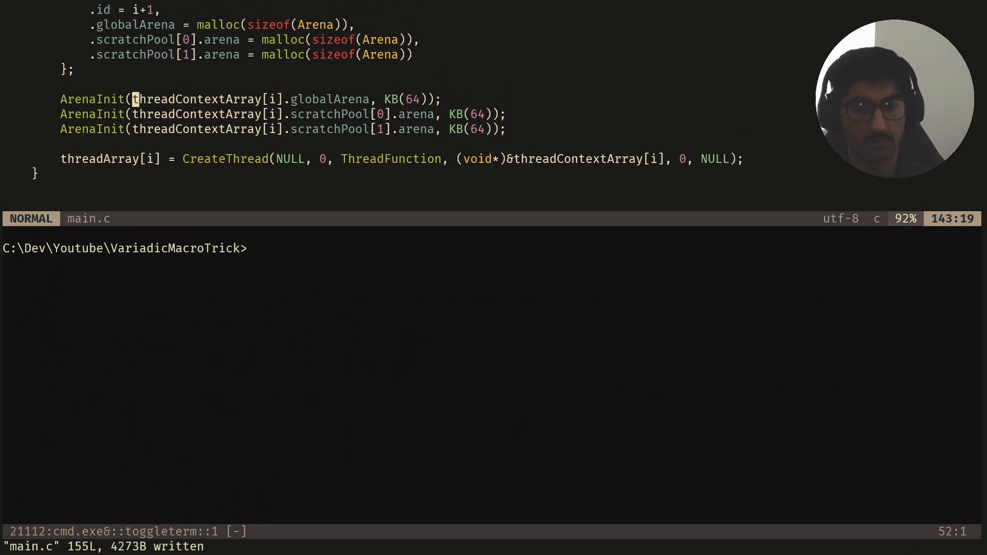
key(ctrl+backslash)
key(ctrl+backslash)
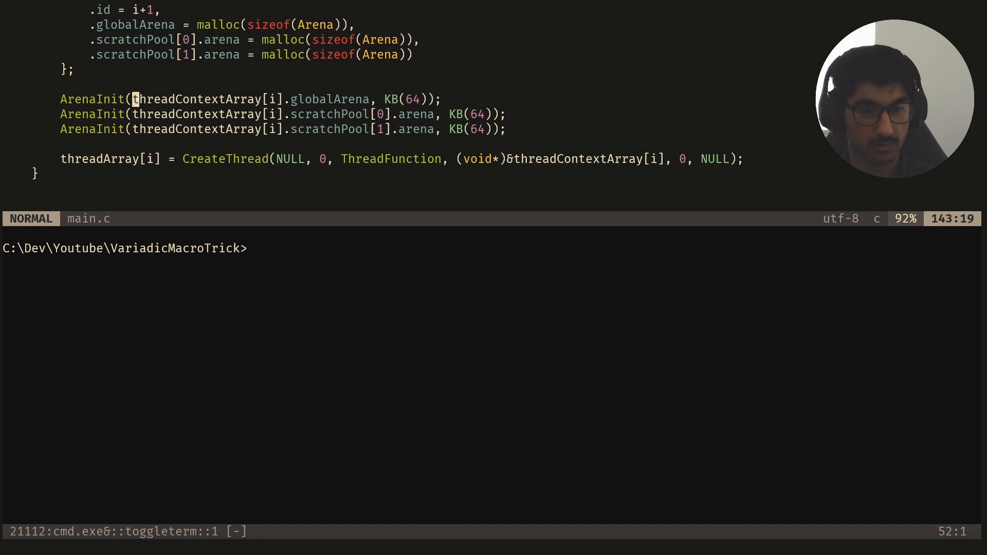
key(ctrl+backslash)
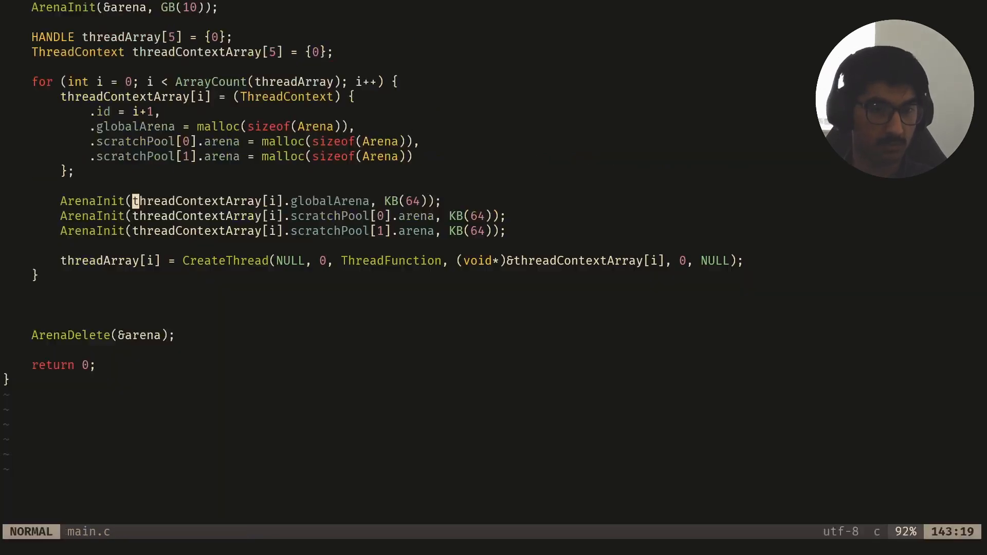
key(k)
Step: Skim main down to ArenaDelete, then start a new line below ctx in ThreadFunction
key(braceleft)
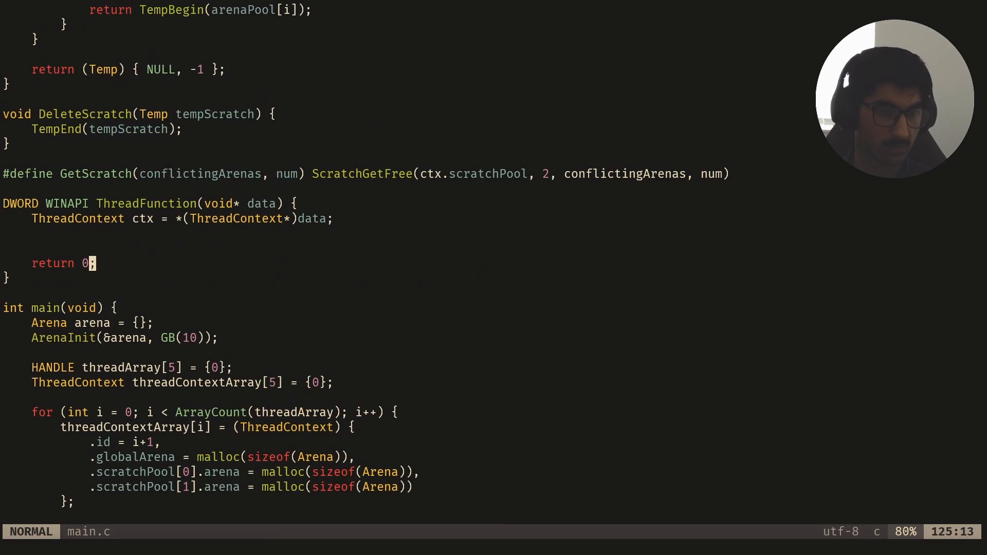
key(k)
key(k)
key(j)
key(14j)
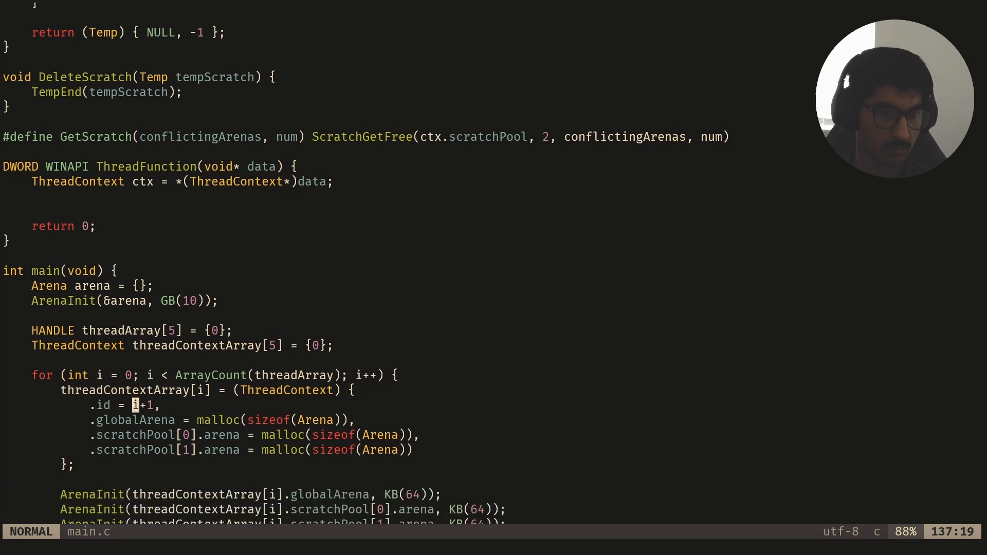
key(15j)
key(8k)
key(16k)
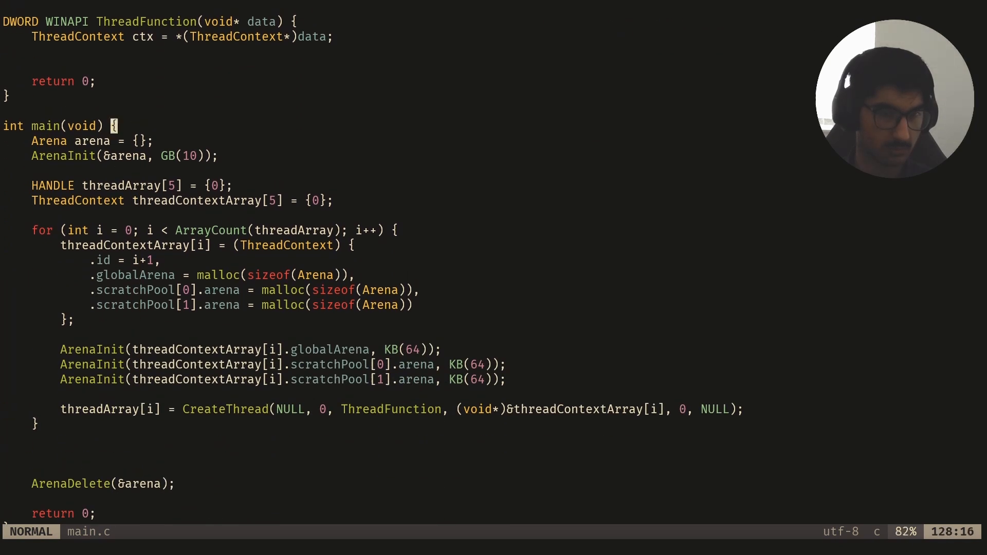
key(6k)
key(o)
Step: Declare a string variable and check the ArenaAllocAligned docs and ArenaAlloc implementation
key(Return)
text(char* st)
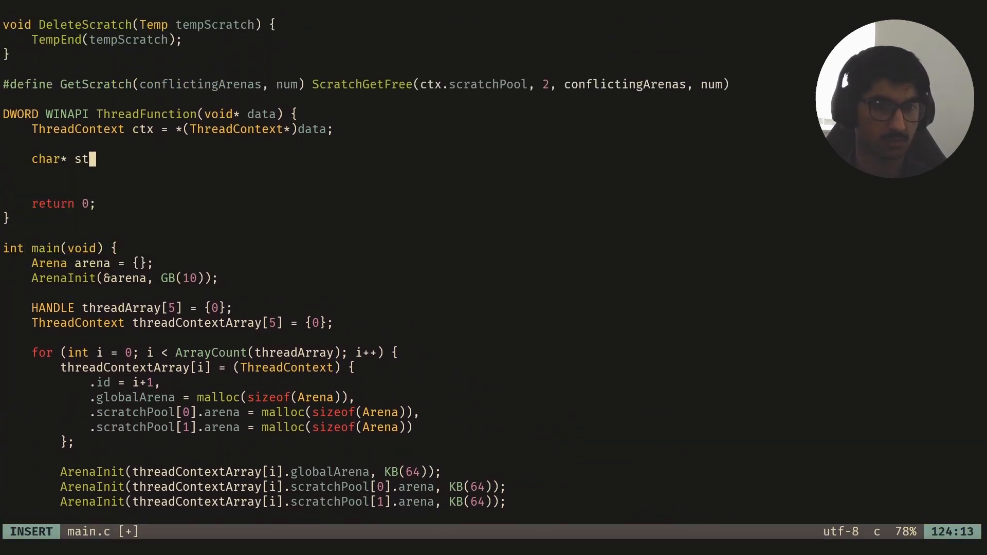
text(ring = PushSt)
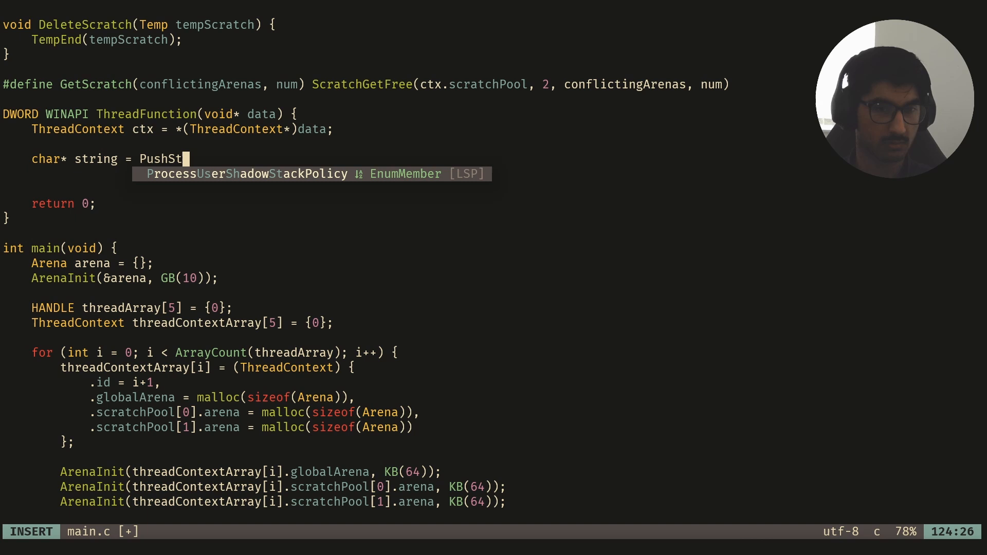
key(BackSpace)
key(BackSpace)
key(BackSpace)
key(BackSpace)
key(BackSpace)
key(BackSpace)
text(ArenaAllocAligne)
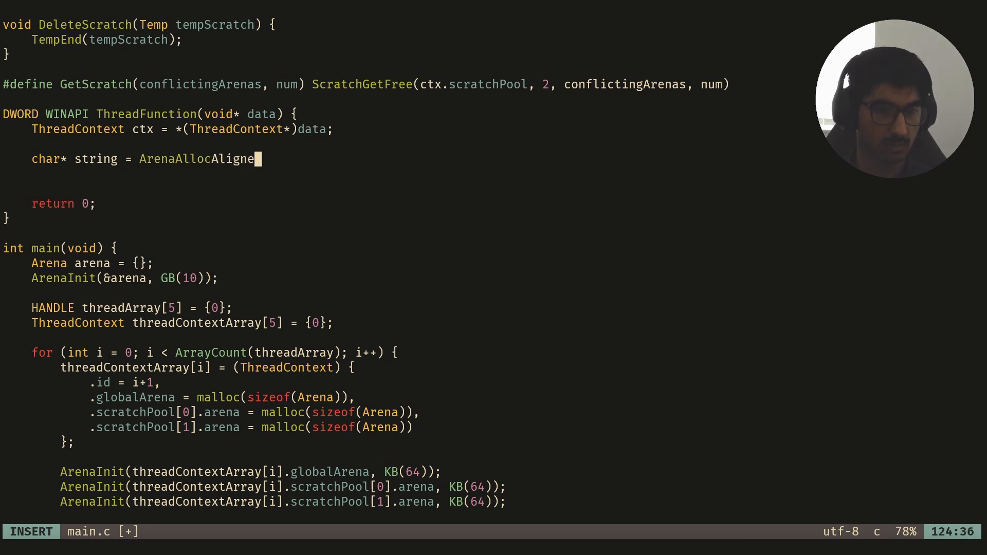
text(d())
key(Escape)
key(b)
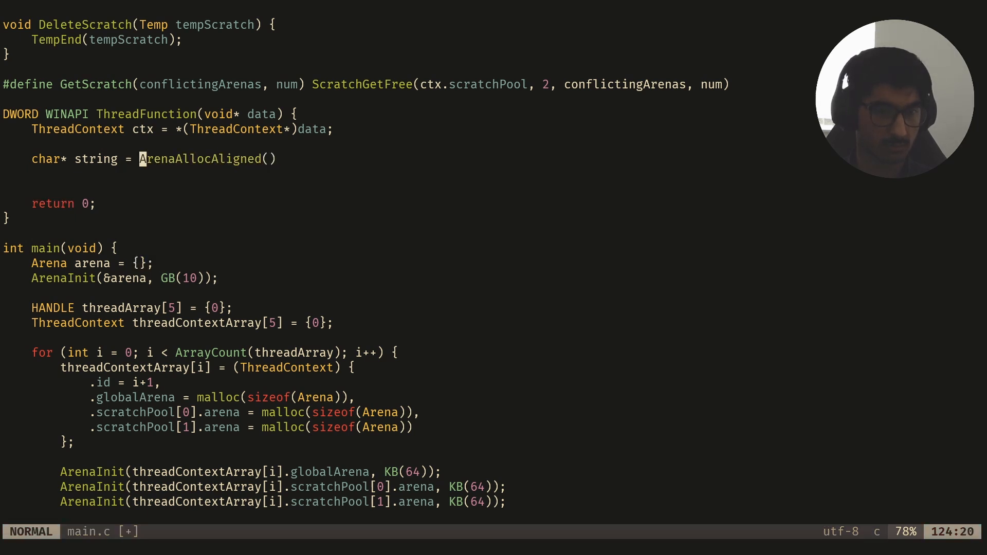
key(K)
key(l)
key(l)
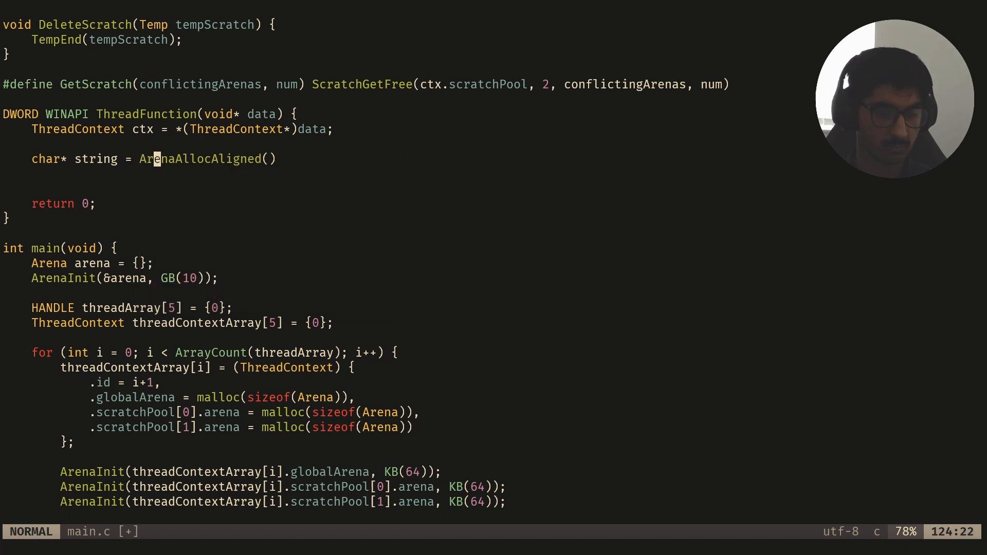
key(ctrl+u)
key(ctrl+u)
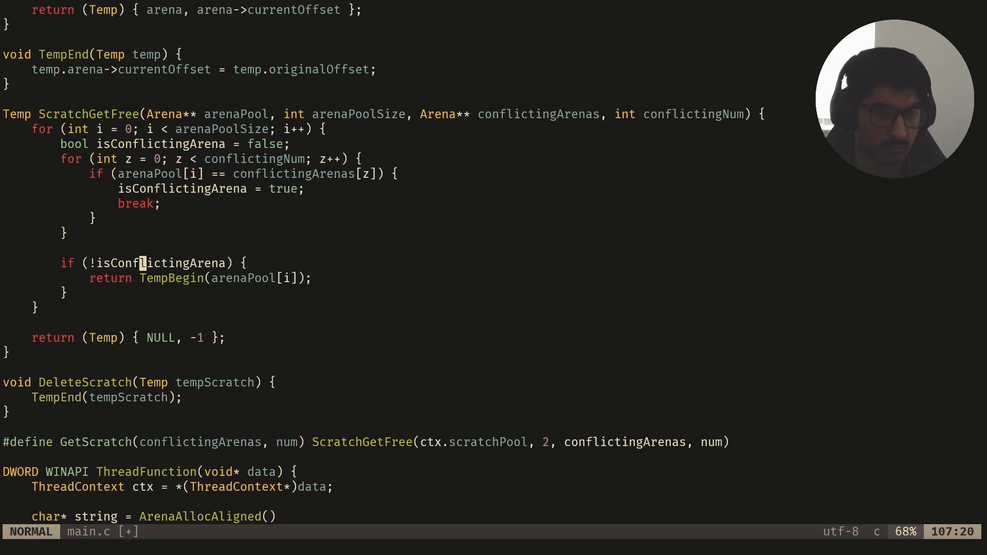
key(ctrl+u)
key(ctrl+u)
key(ctrl+u)
key(ctrl+u)
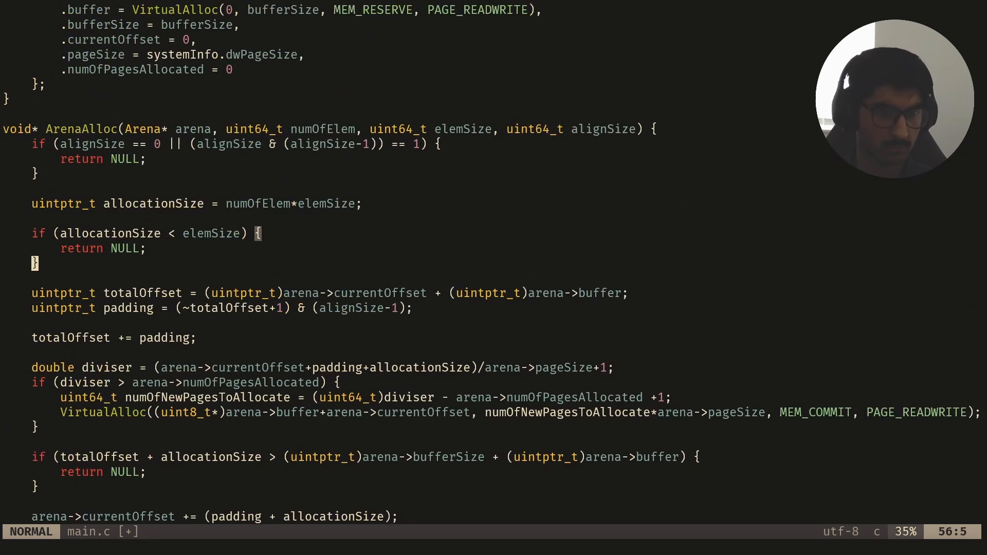
Step: Allocate 100 chars with ArenaAlloc(ctx.globalArena, 100, sizeof(char), _Alignof(char)), strcpy "hello world", save
key(ctrl+o)
key(ctrl+o)
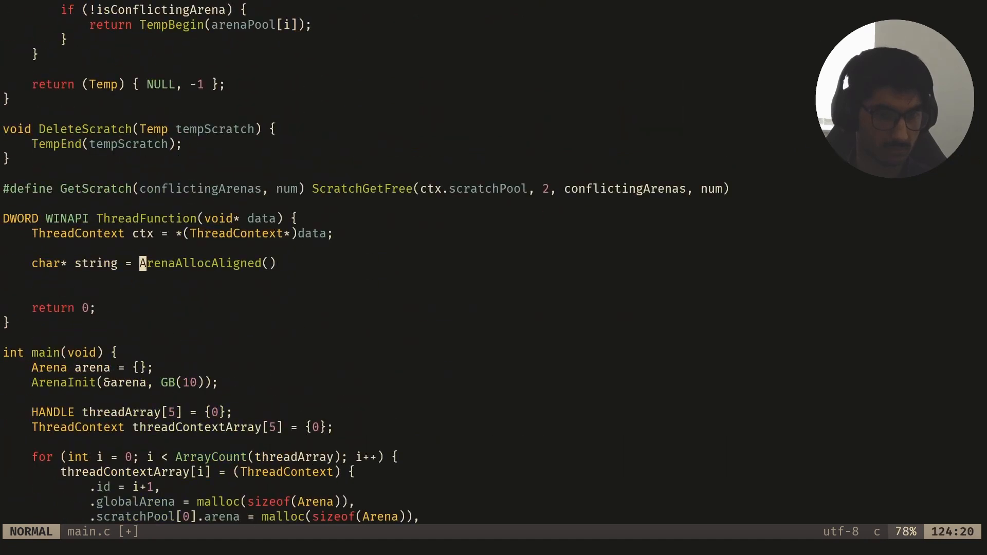
text(ct(ArenaAlloc)
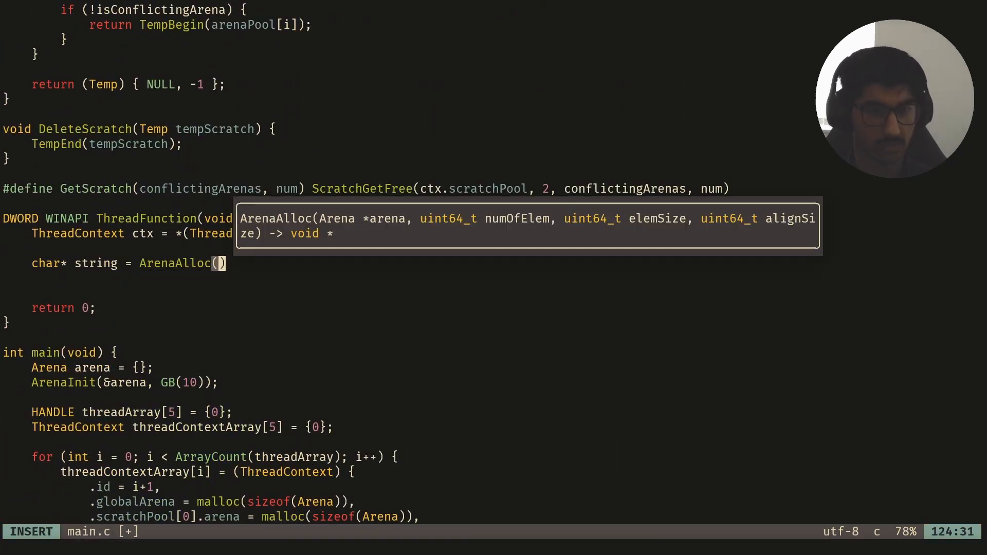
text(tx.glob)
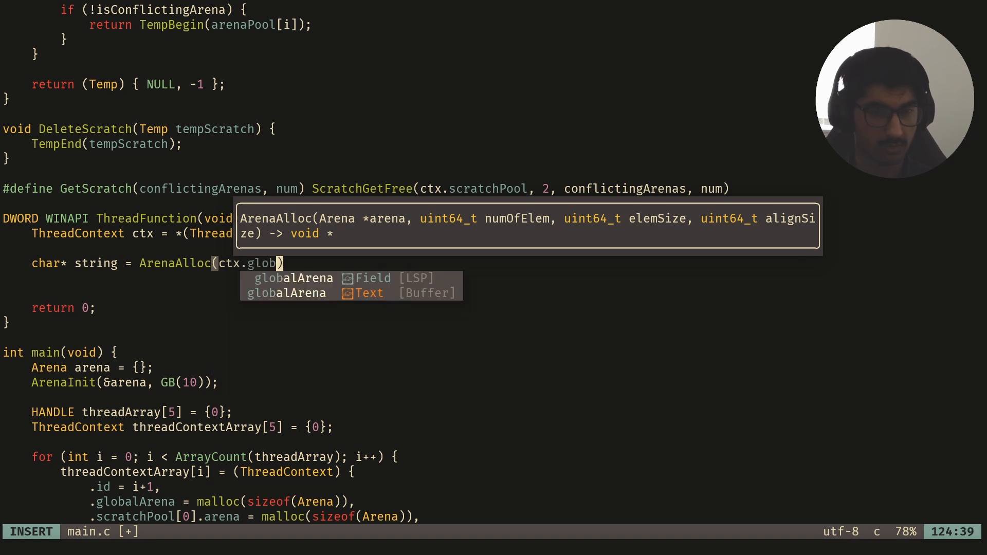
text(alArena, 100)
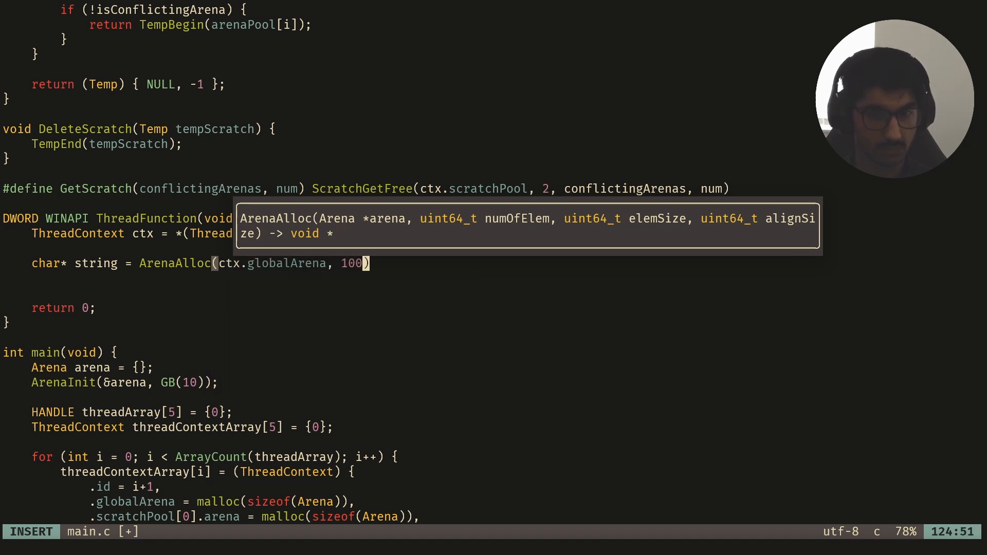
text(sizeof(char))
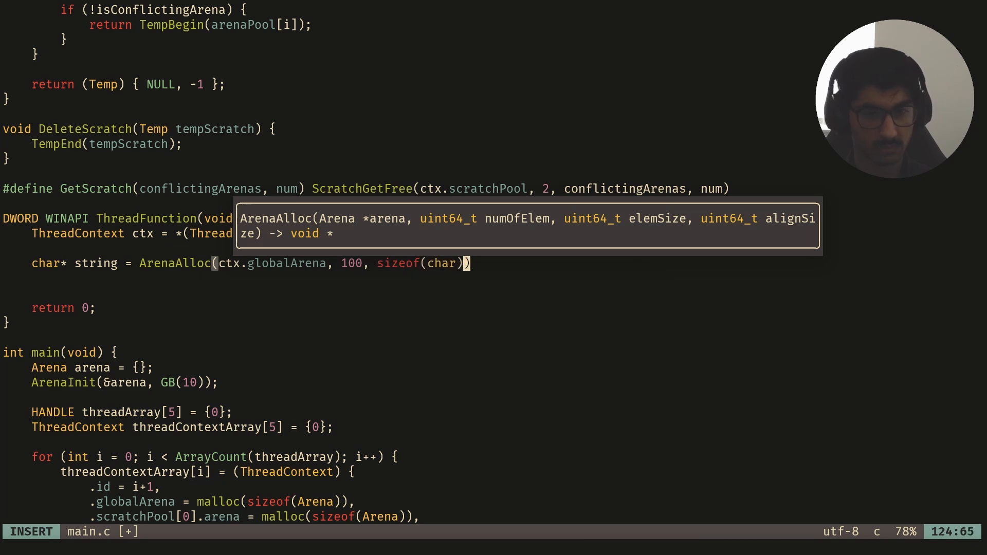
text(_Alignof(char)
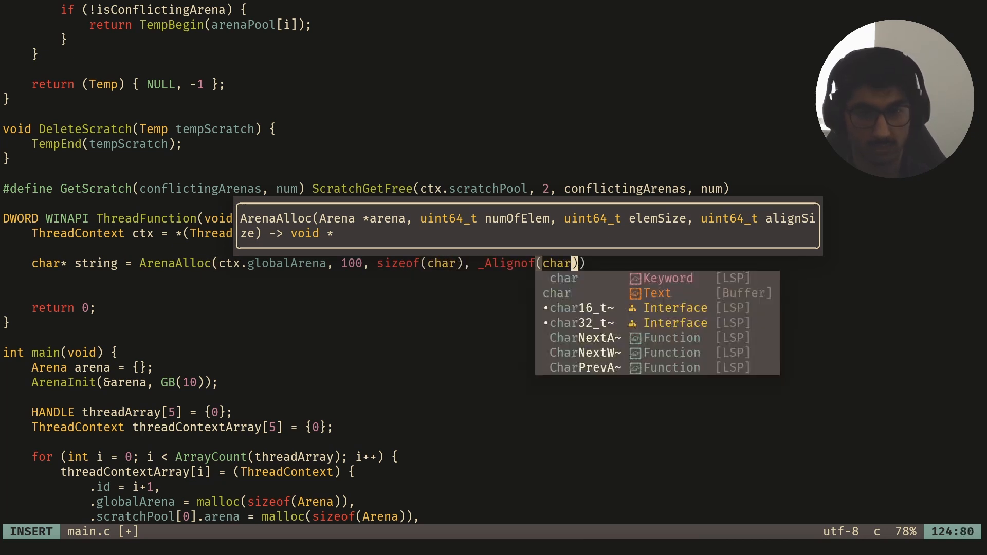
text())()
key(BackSpace)
text(;)
key(Return)
text(str)
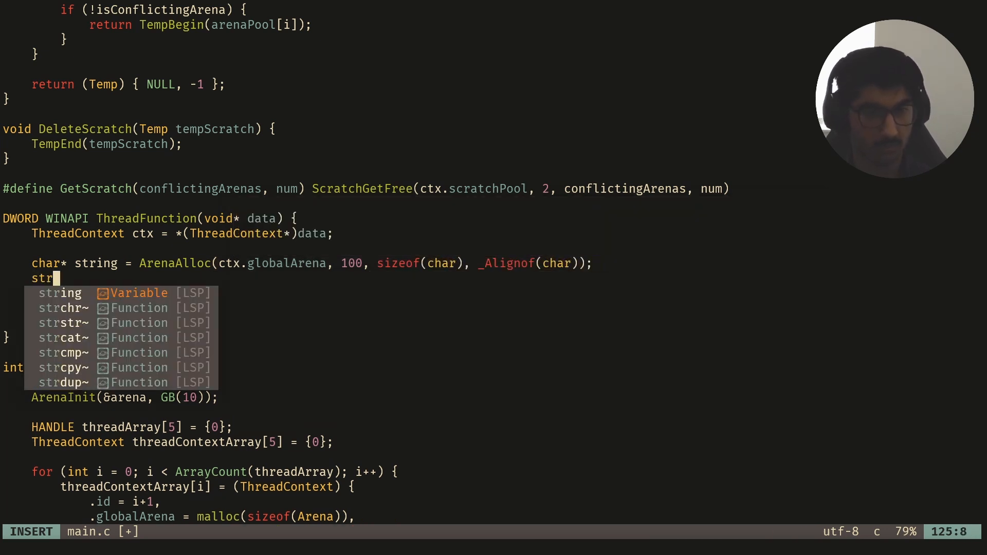
text(cpy(string, ")
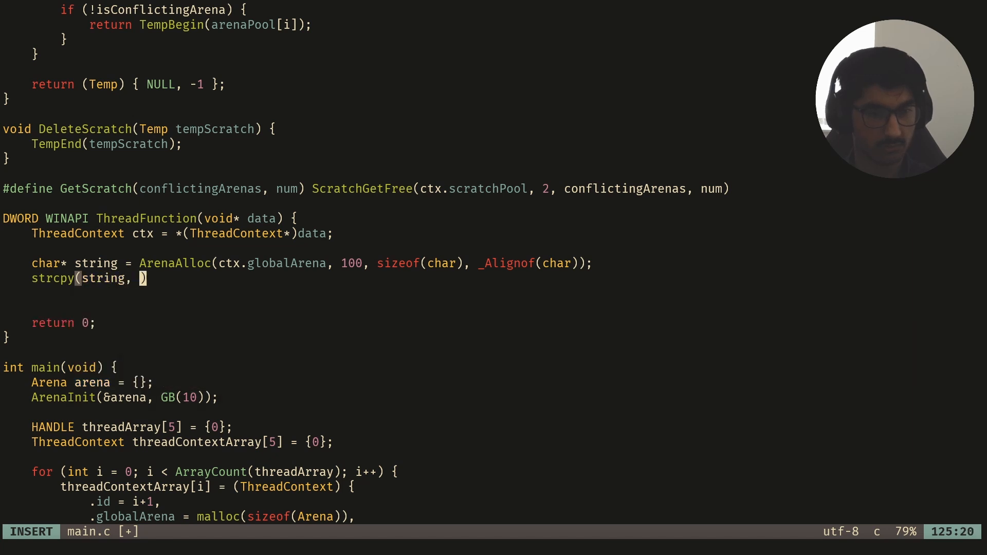
text(hello world");)
key(Escape)
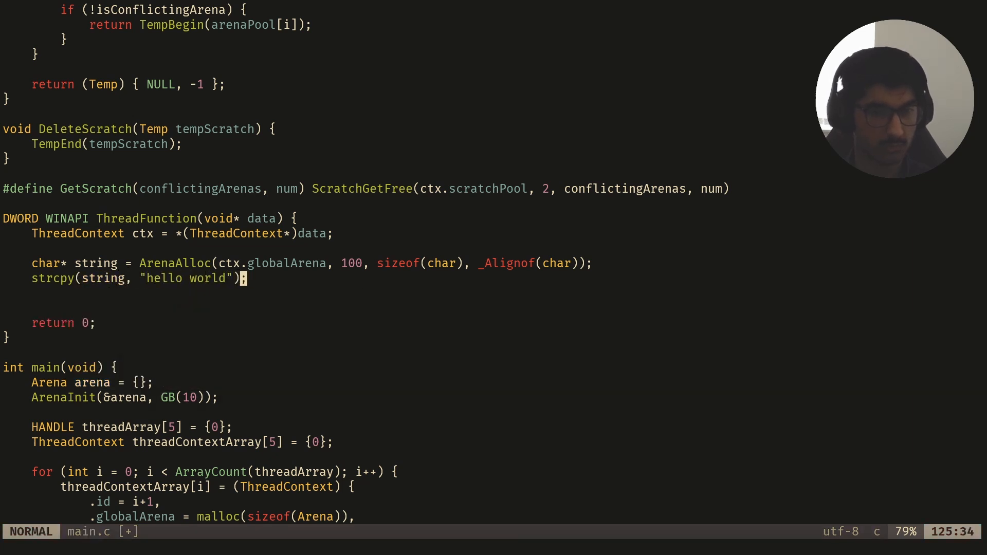
text(:w)
key(Return)
key(j)
key(j)
key(j)
key(j)
key(k)
key(k)
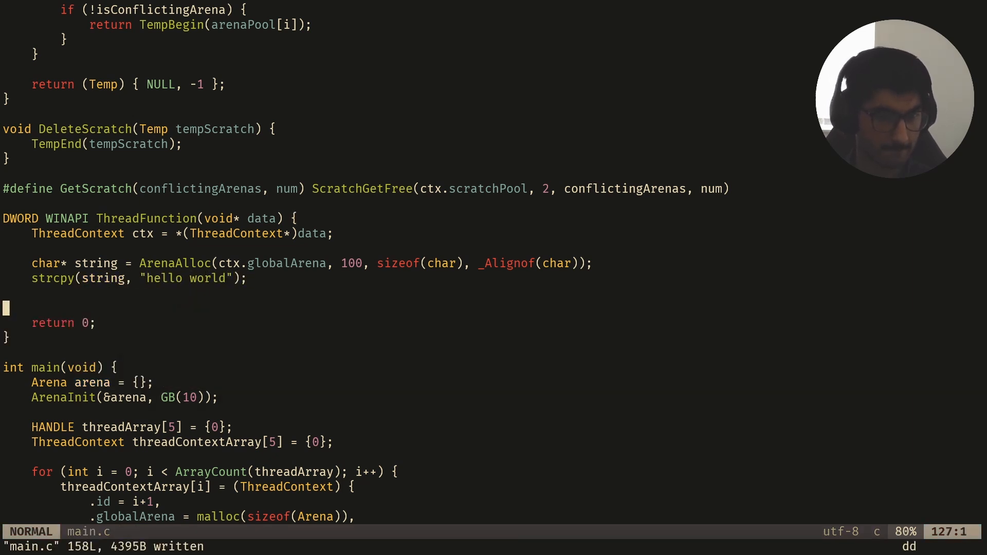
key(d)
key(d)
text(:w)
key(Return)
key(j)
key(j)
key(j)
key(j)
key(j)
key(j)
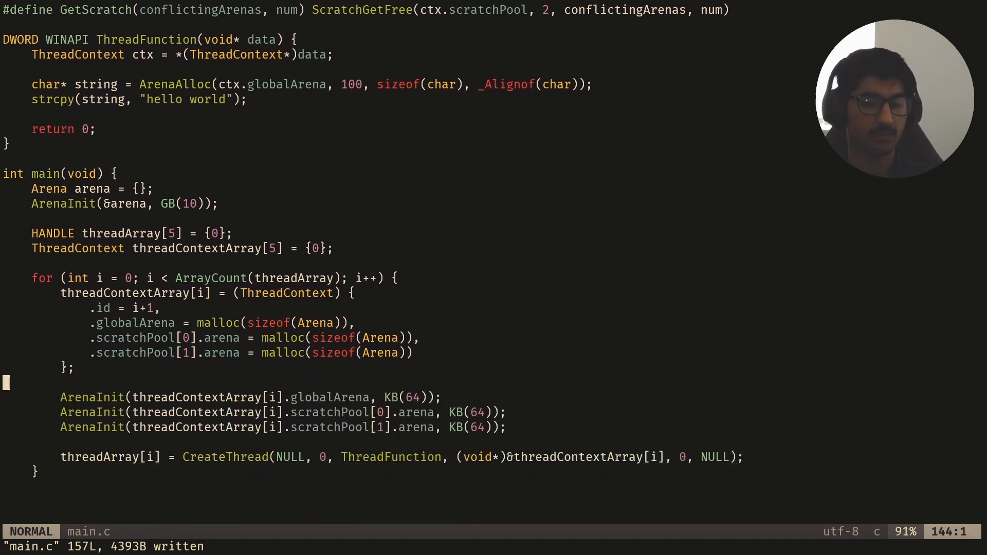
Step: Review the thread setup, arena initialisation and scratch pool lines in main
key(k)
key(k)
key(k)
key(k)
key(k)
key(k)
key(k)
key(k)
key(j)
key(j)
key(j)
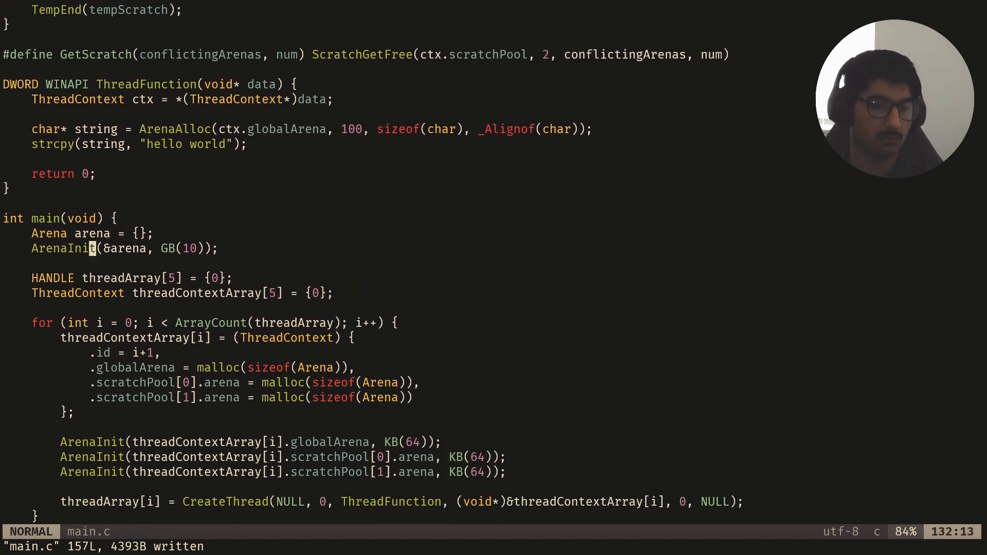
key(j)
key(j)
key(j)
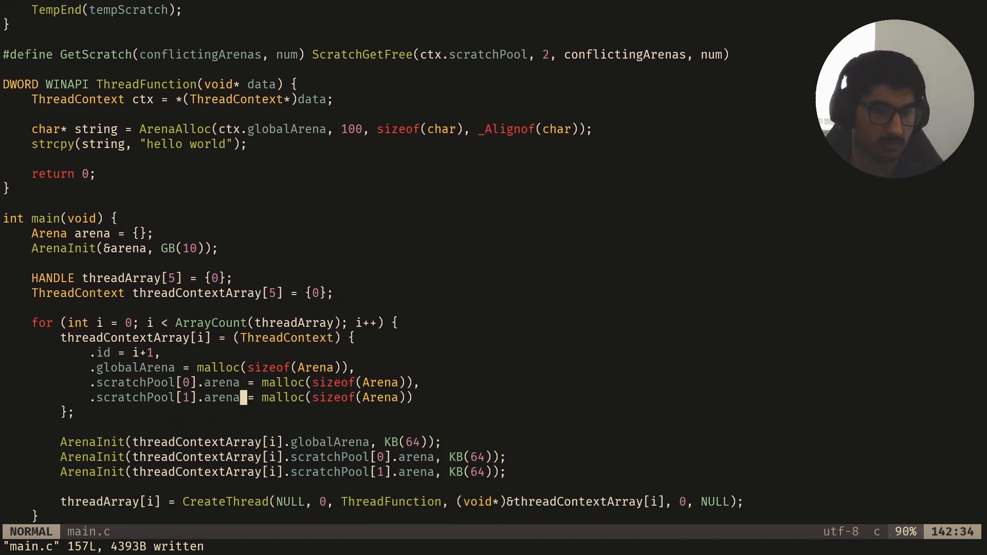
Step: Wrap the allocation and strcpy in if (ctx.id == 1) { } and indent its body
key(k)
key(k)
key(k)
key(k)
key(k)
key(k)
key(j)
key(o)
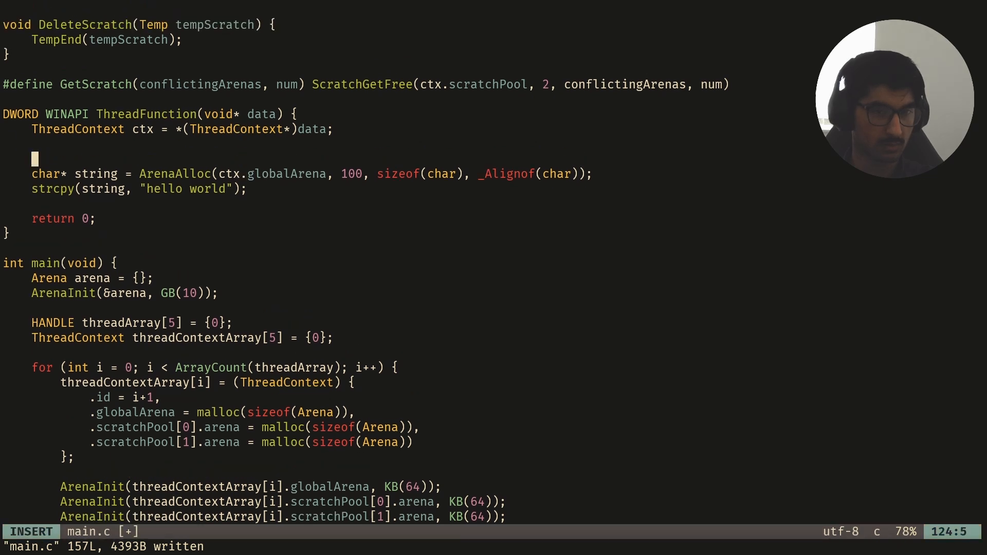
text(if (ctx)
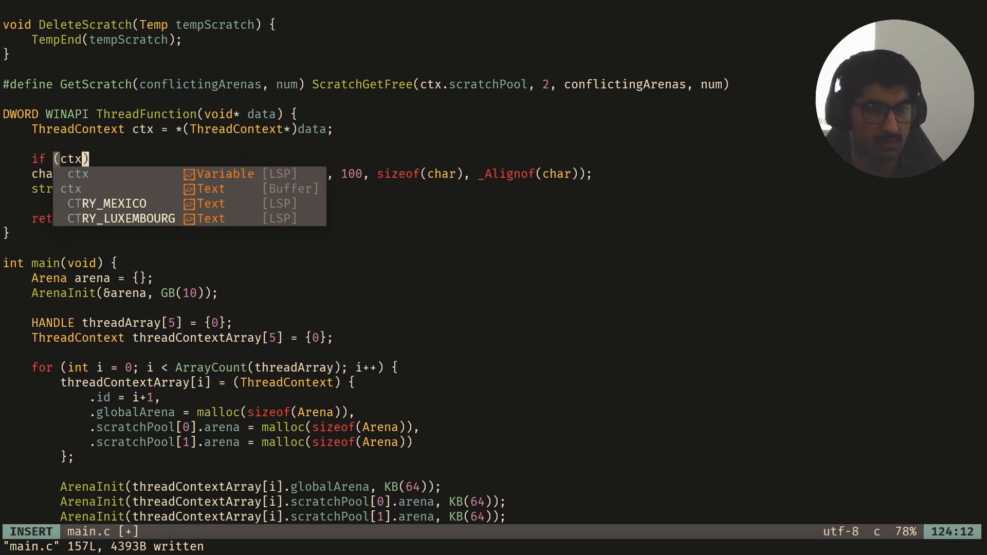
text(.id == 1) {)
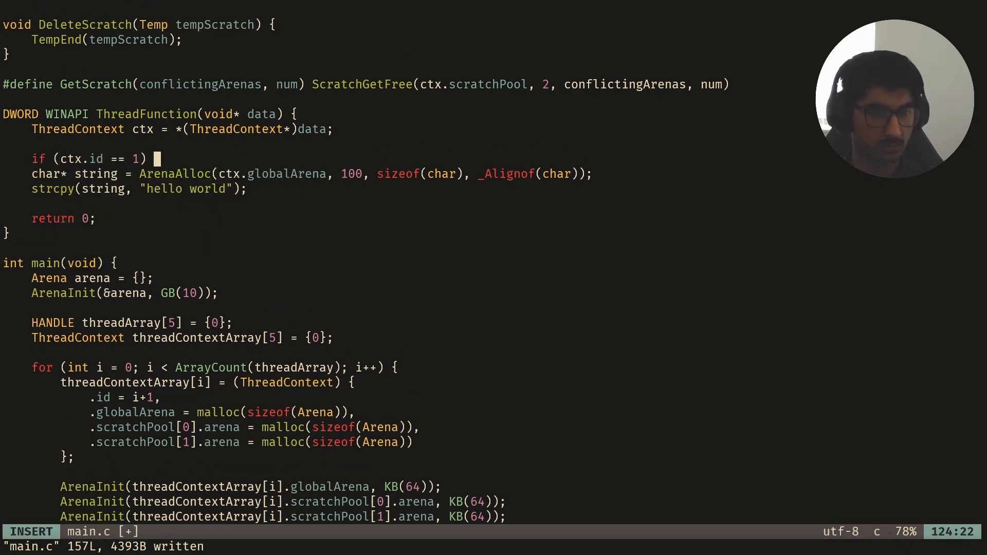
key(Escape)
key(j)
key(j)
text(o})
key(Escape)
key(shift+v)
key(k)
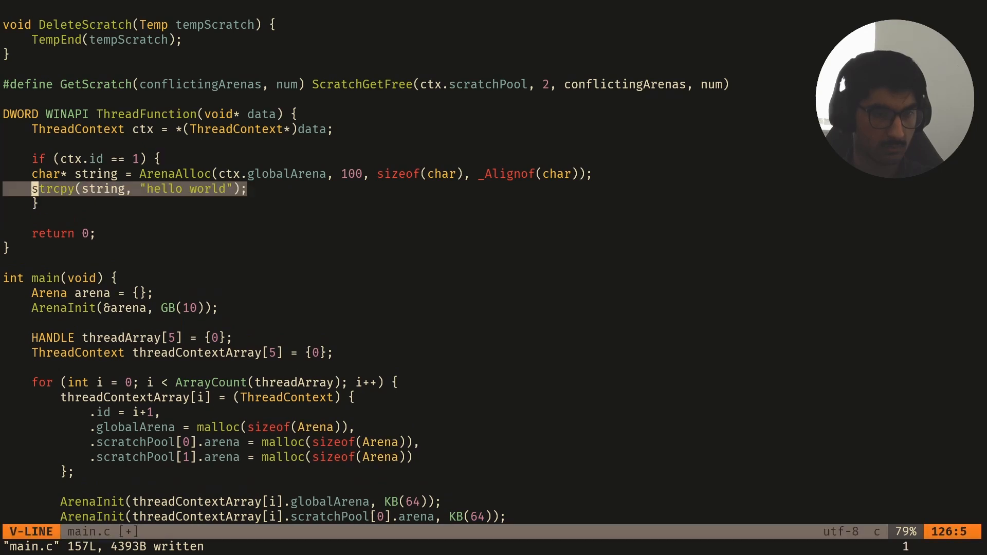
key(greater)
Step: Add an else branch and paste copies of the allocation and strcpy lines into it, saved
key(j)
key(j)
text(oelse {})
key(Return)
key(Escape)
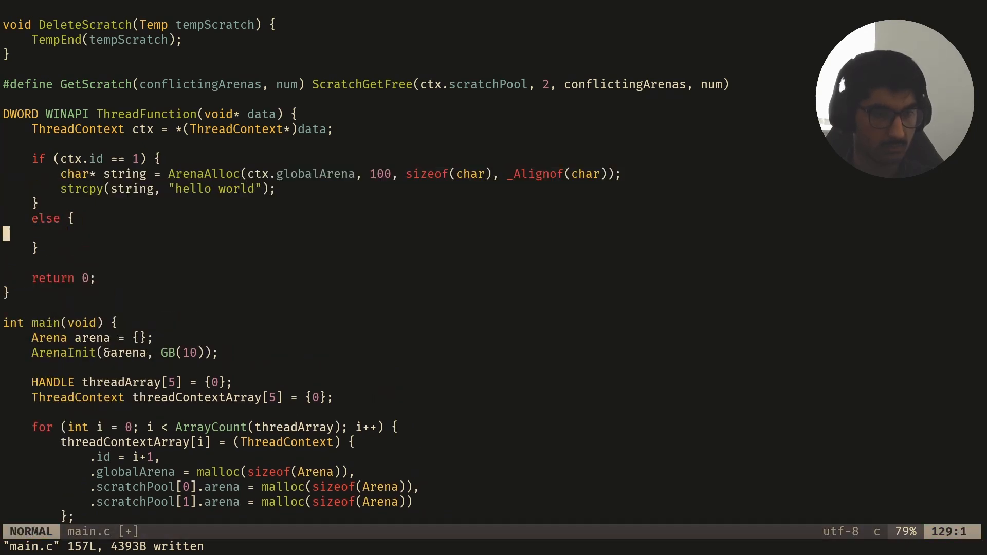
key(k)
key(k)
key(k)
key(shift+v)
key(k)
key(y)
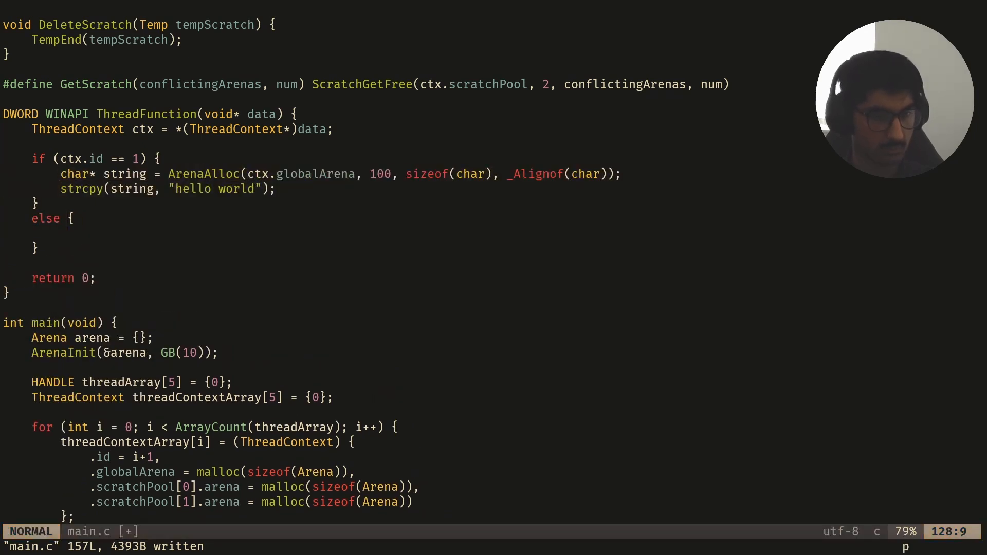
key(p)
key(ctrl+s)
key(w)
key(w)
text(wjwl)
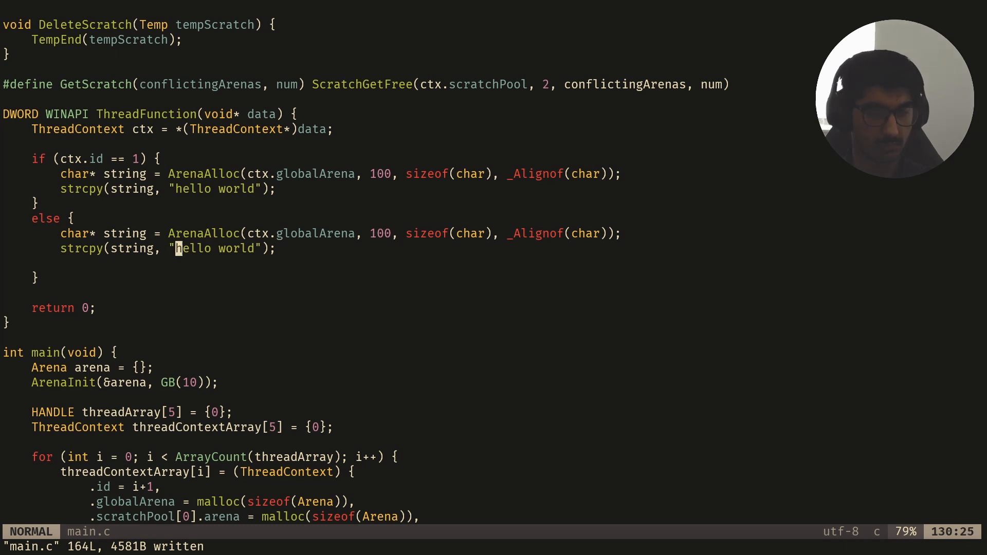
text(cwde)
Step: Change the else branch's text to "another string", drop the empty line, save and open the terminal split
key(Escape)
key(u)
key(c)
key(t)
key(quotedbl)
text(an)
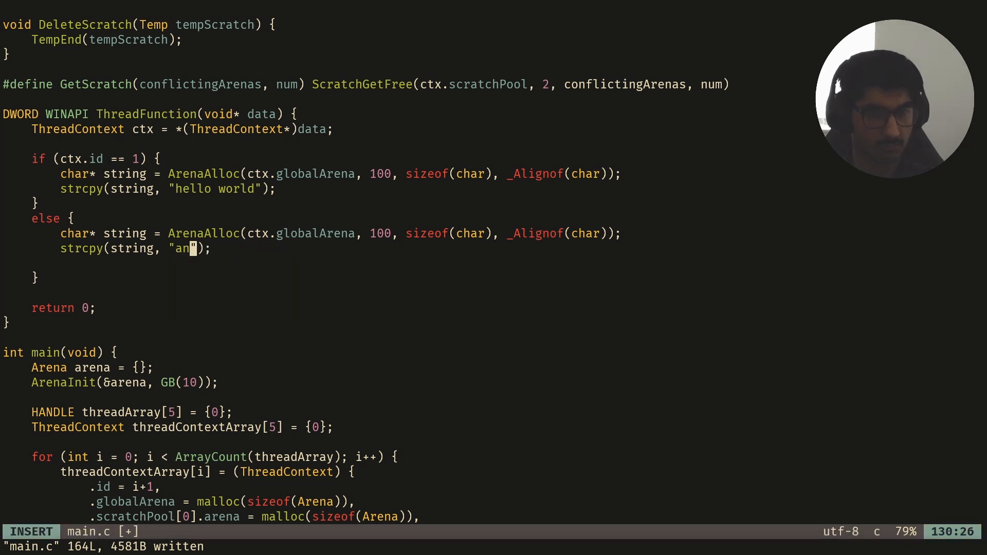
text(other string)
key(Escape)
key(ctrl+s)
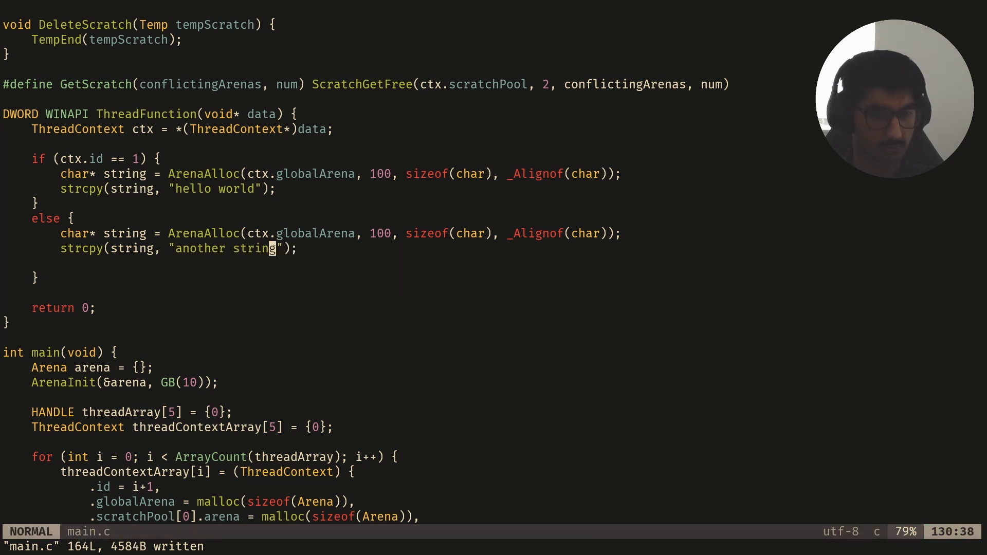
key(j)
key(ctrl+backslash)
key(d)
key(d)
text(:w)
key(Return)
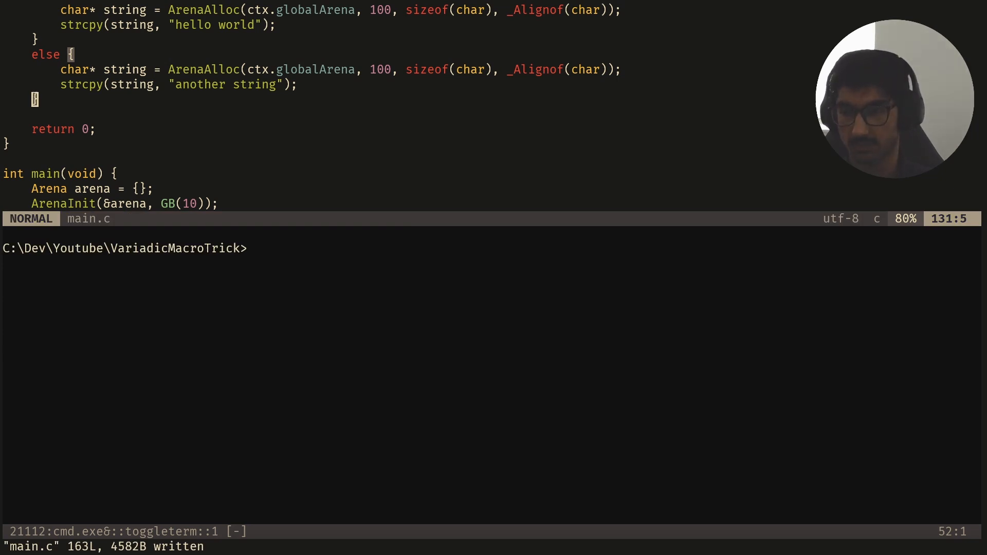
Step: In Visual Studio, set a breakpoint on the global arena init line and start debugging
key(alt+Tab)
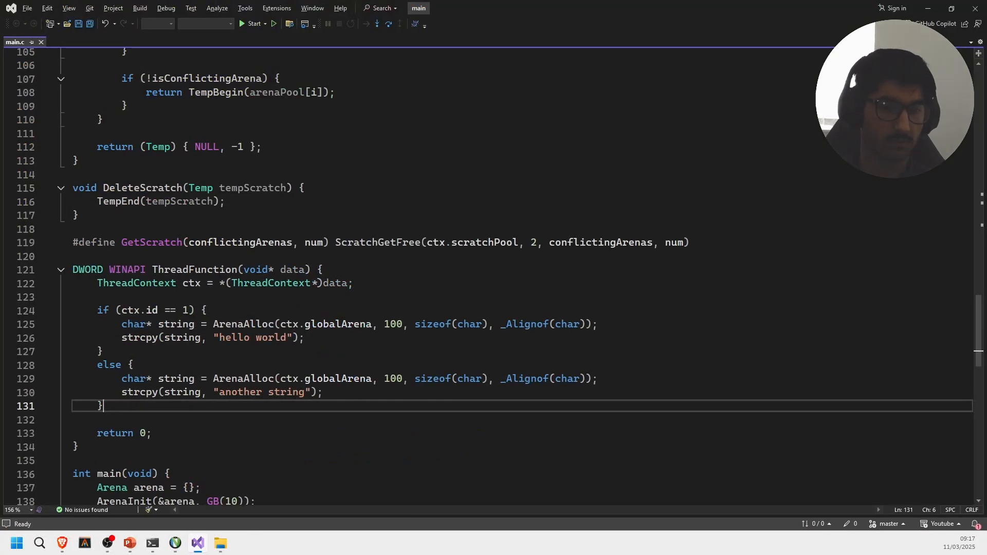
scroll(653, 216, down, 7)
scroll(359, 116, up, 1)
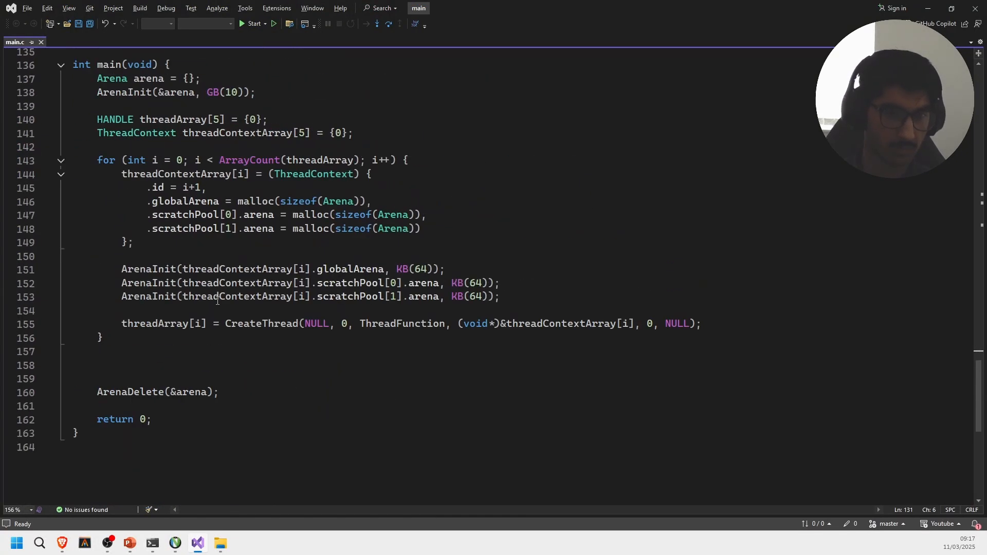
click(232, 270)
ctrl+scroll(231, 269, up, 2)
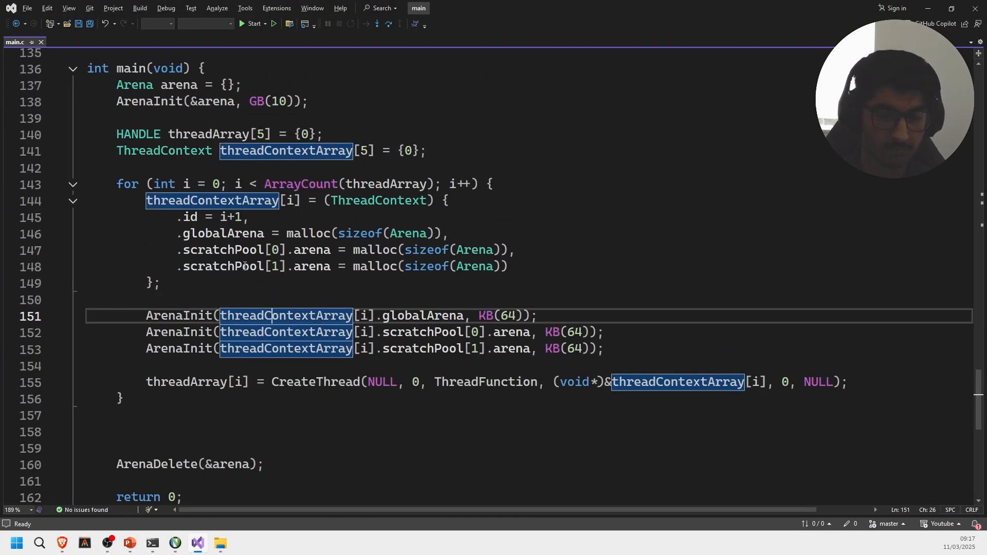
key(F9)
key(F5)
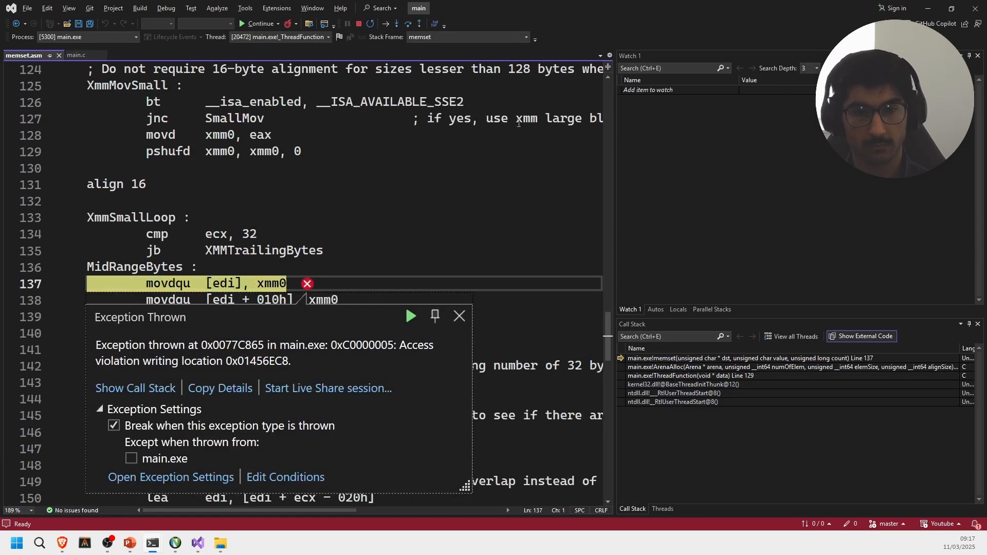
Step: Inspect the ArenaAlloc frame of the access-violation crash, declining the mismatched source file
double_click(697, 367)
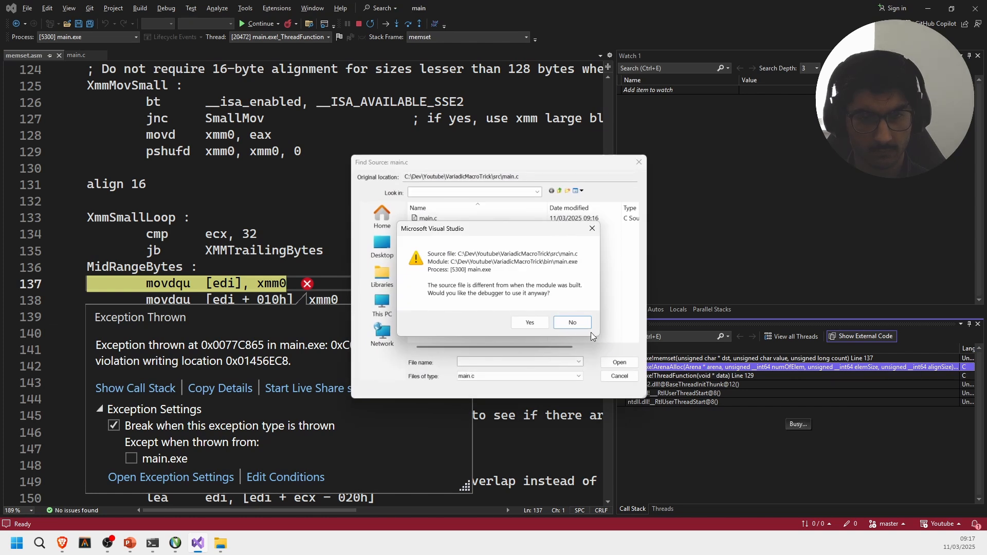
click(571, 323)
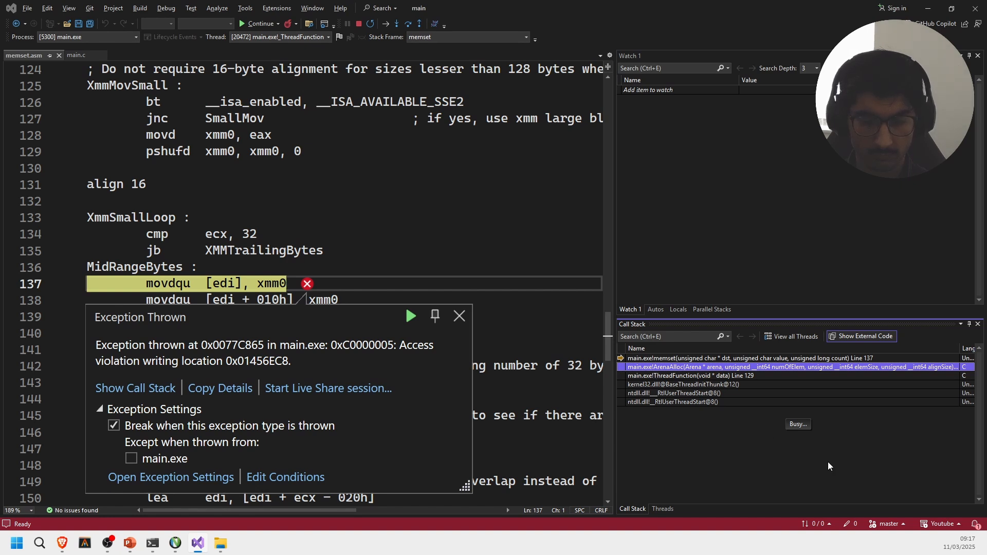
Step: Back in Neovim, block-delete '.arena' from both scratch pool ArenaInit calls
key(alt+Tab)
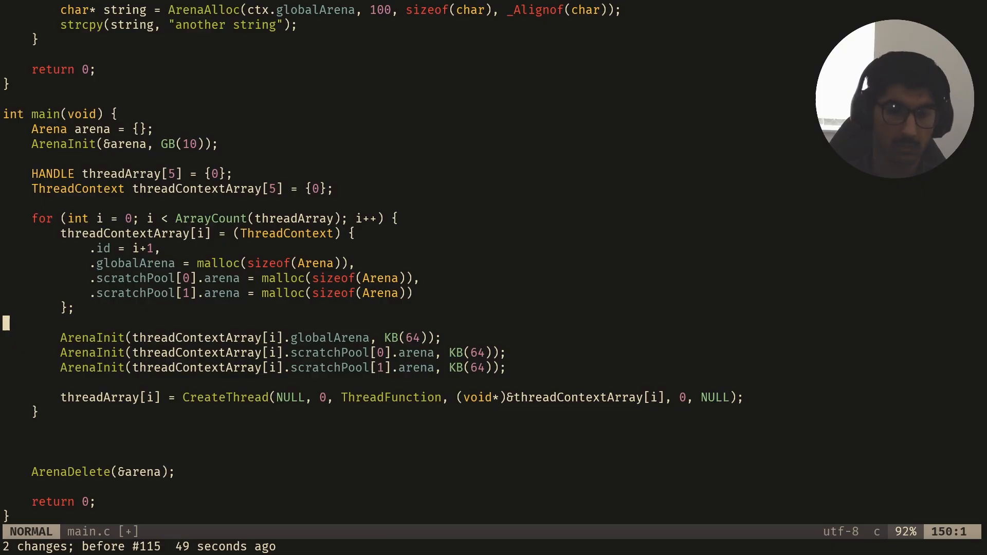
key(j)
key(j)
key(w)
key(w)
key(w)
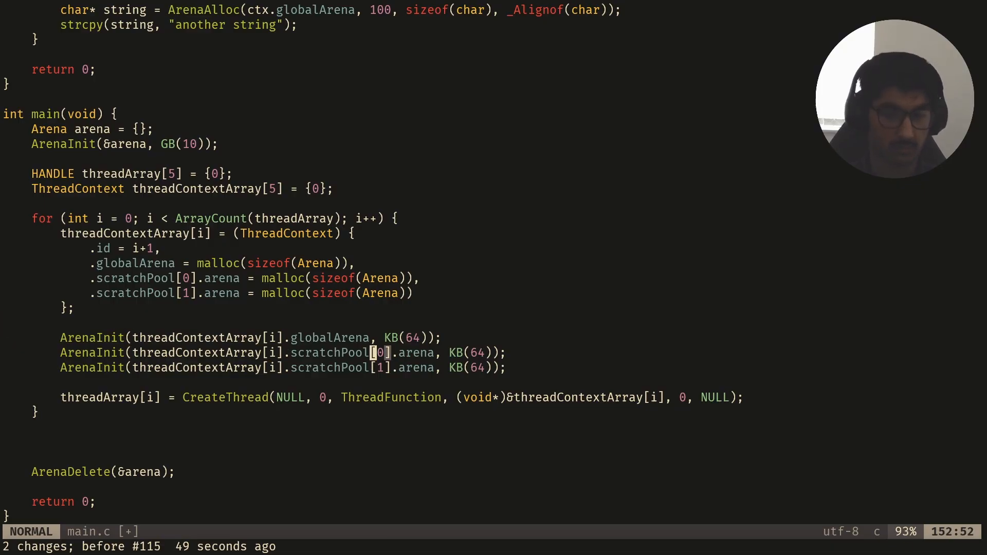
key(w)
key(w)
key(ctrl+v)
key(j)
key(e)
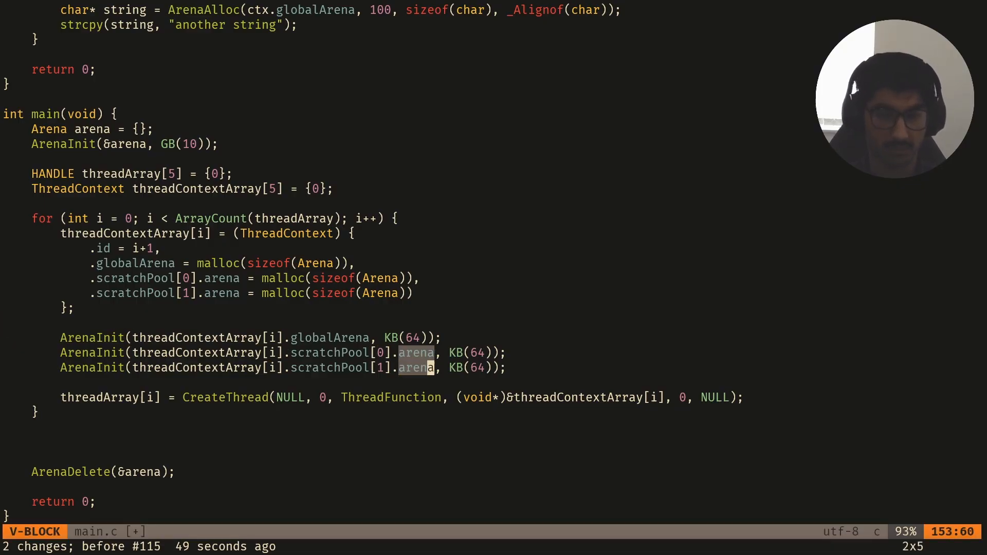
key(d)
key(X)
key(j)
key(X)
key(k)
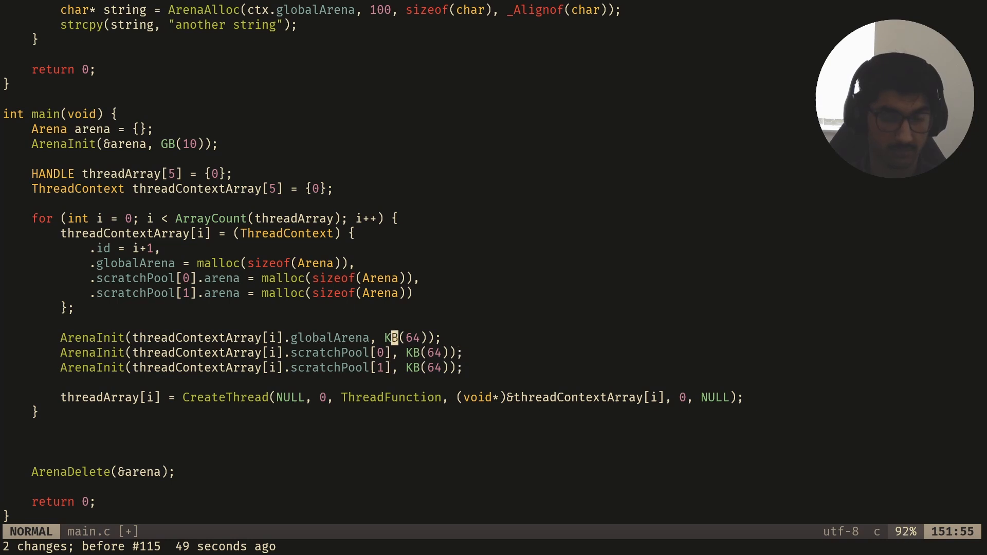
Step: Remove '.arena' from both scratchPool initializers in main and save
key(k)
key(k)
key(k)
key(k)
key(b)
key(b)
key(b)
key(b)
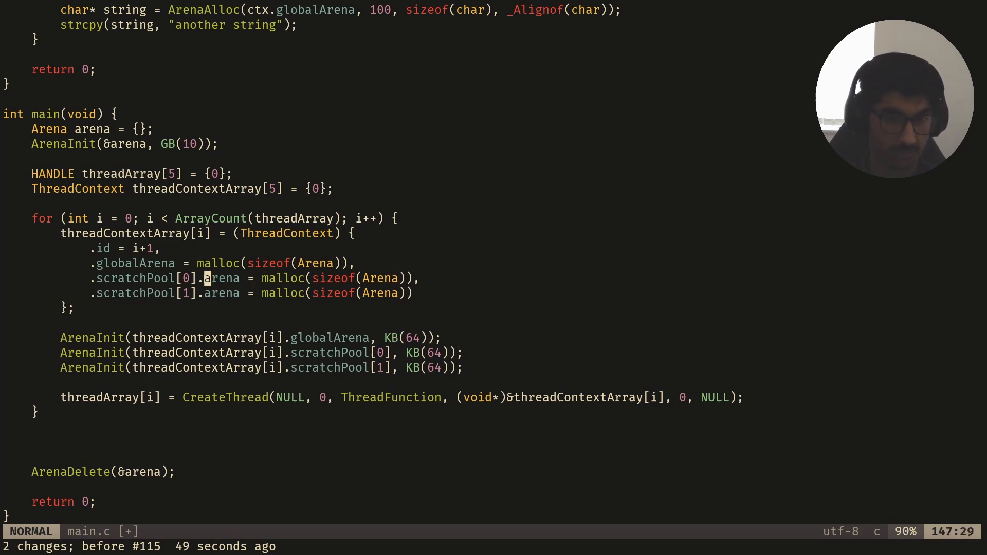
key(ctrl+v)
text(jedXjX:w)
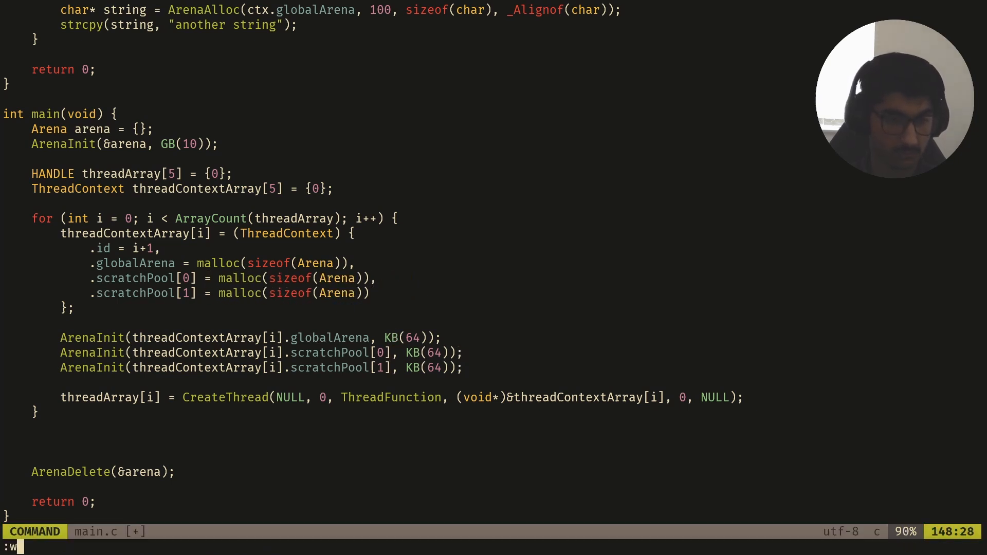
key(Return)
key(k)
key(k)
key(k)
Step: Change the ThreadContext scratchPool type from Temp to Arena* and save
key(w)
key(w)
key(w)
key(g)
key(d)
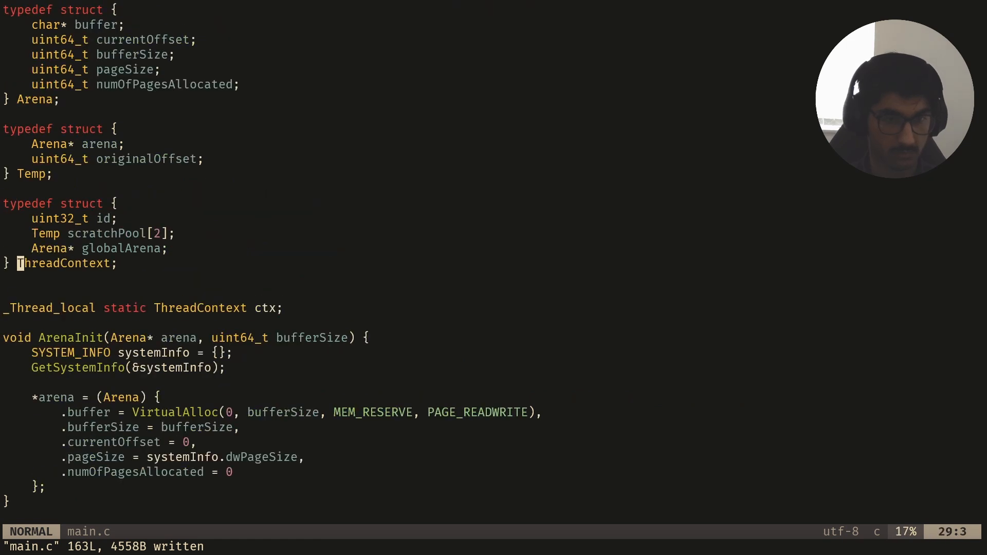
key(k)
key(k)
text(wb0cw)
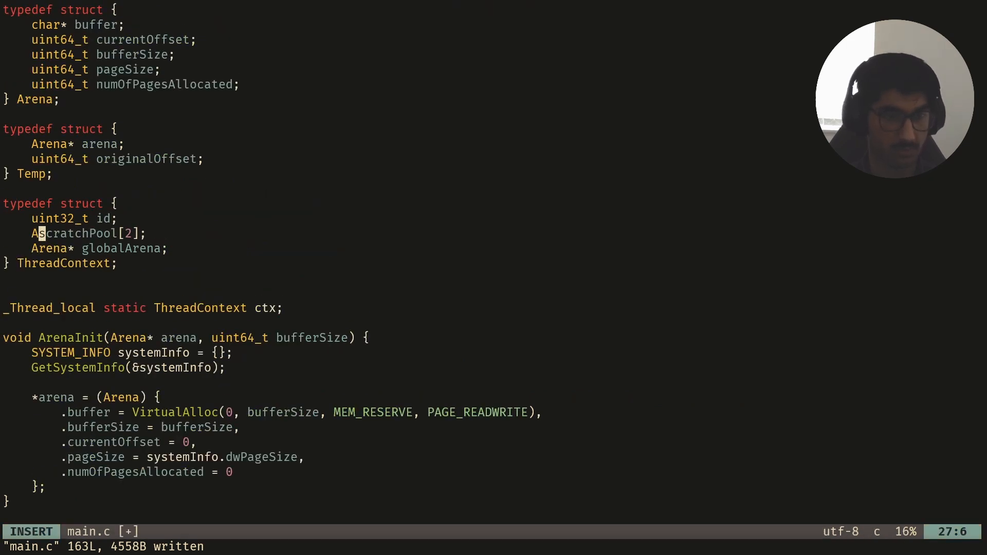
text(Arena)
key(Escape)
text(:w)
key(Return)
key(ctrl+d)
key(ctrl+d)
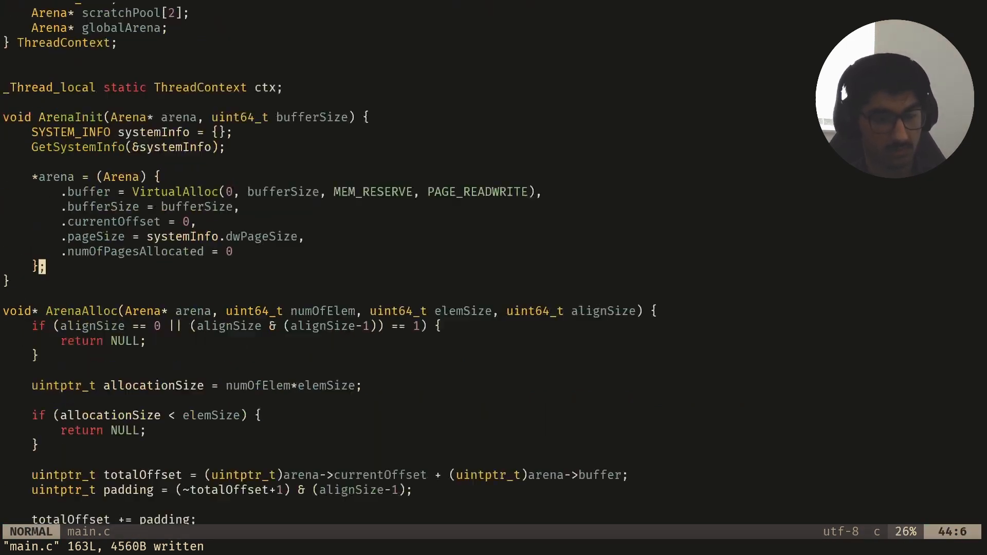
Step: Open a terminal split below the code with the main loop in view
key(ctrl+d)
key(ctrl+d)
key(ctrl+d)
key(ctrl+d)
key(ctrl+backslash)
key(G)
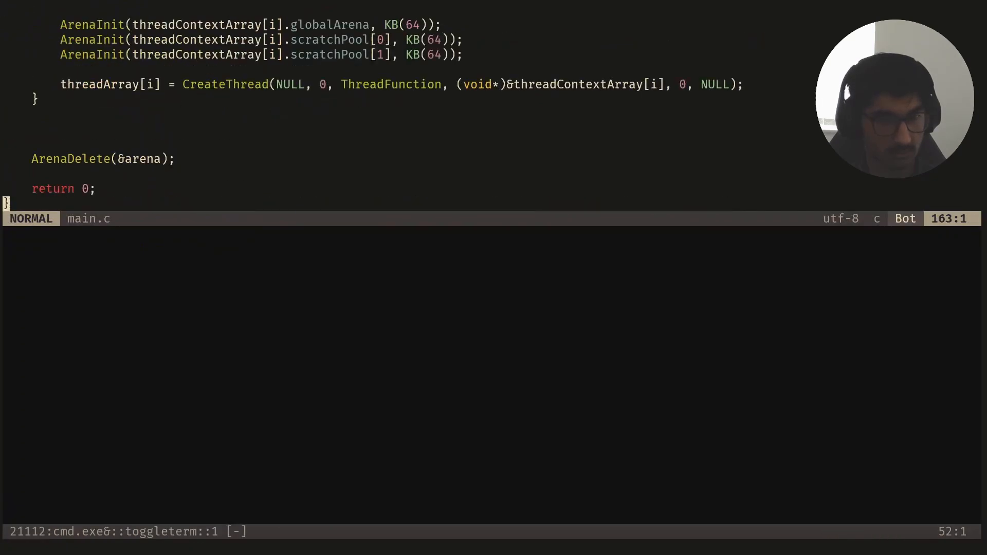
key(k)
key(k)
key(k)
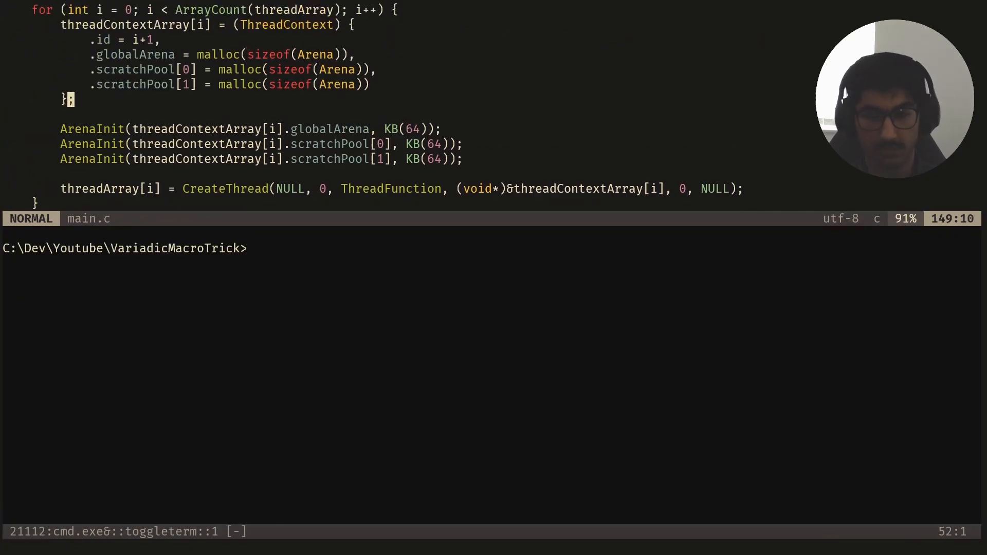
Step: In Visual Studio, break on the last ArenaInit line and run to it
key(alt+Tab)
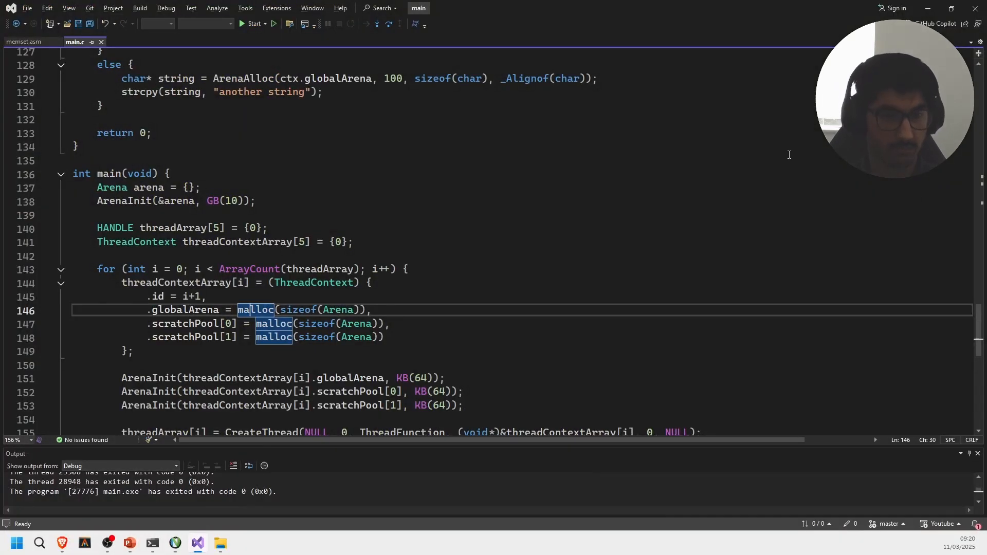
scroll(292, 207, down, 4)
click(230, 241)
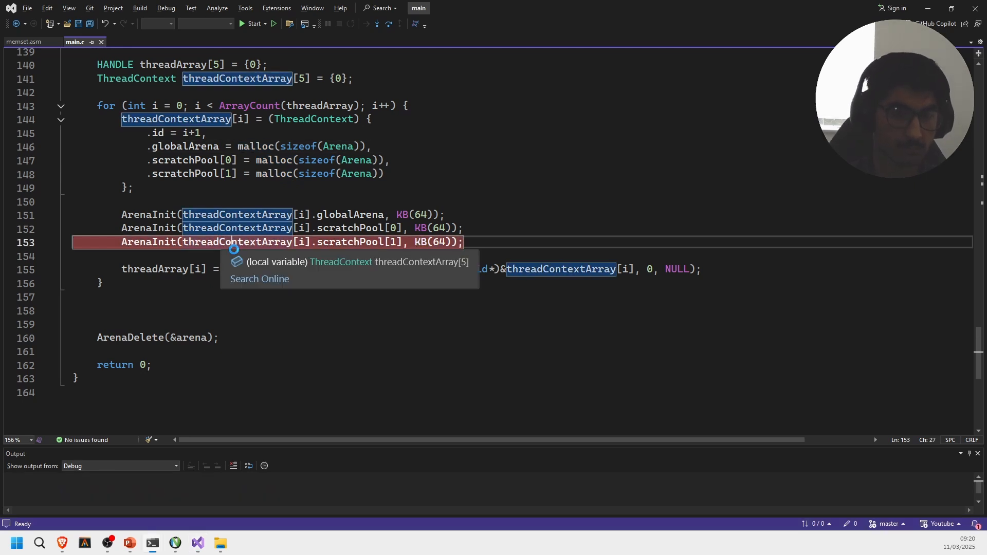
key(F5)
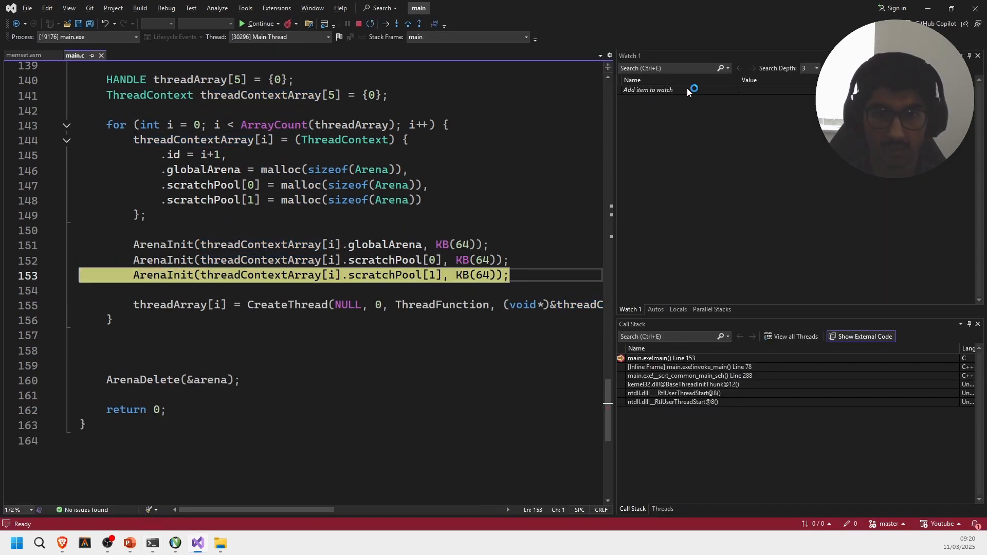
Step: Watch 'threadContextArray, 5', expand context [0] and its globalArena, and step into the next iteration
double_click(688, 89)
text(threadContextArray)
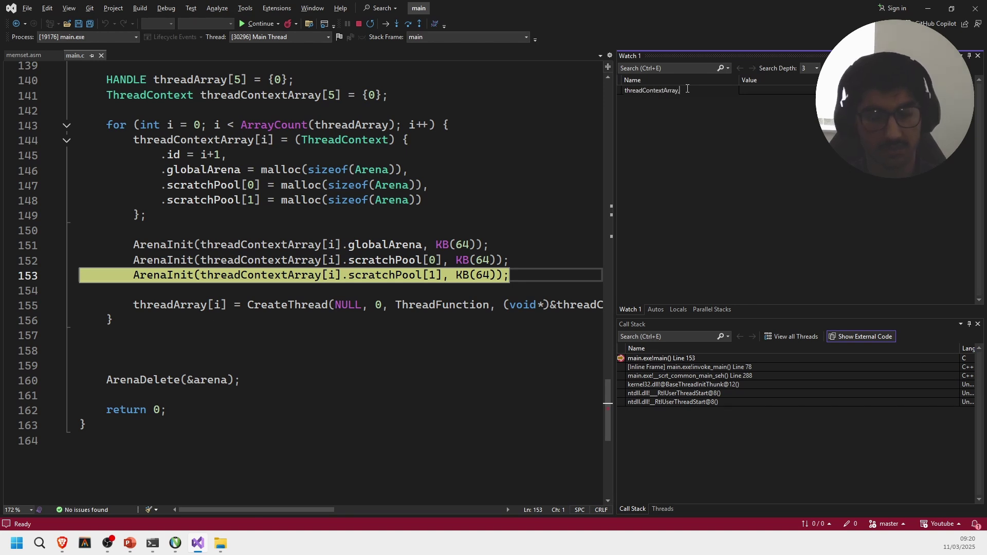
text(5)
key(Return)
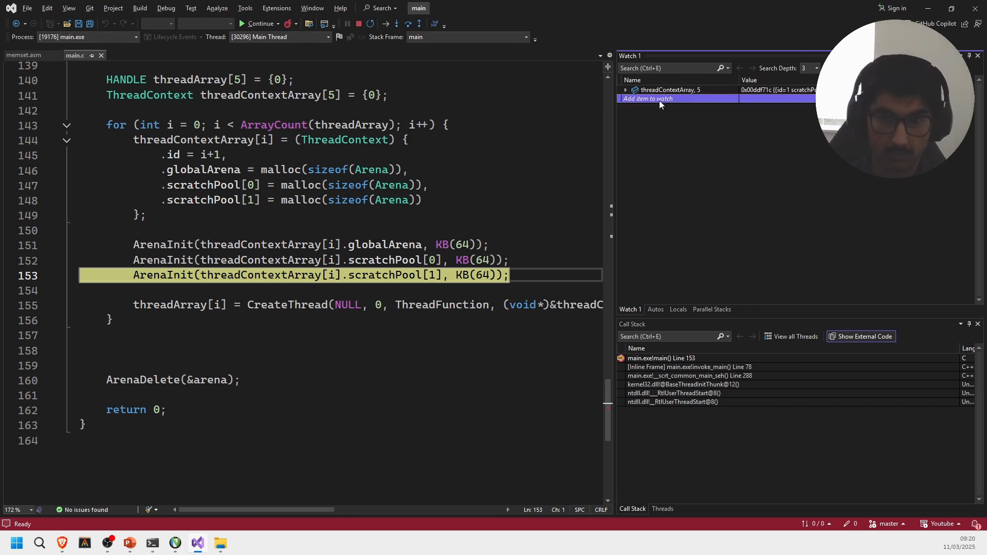
click(626, 91)
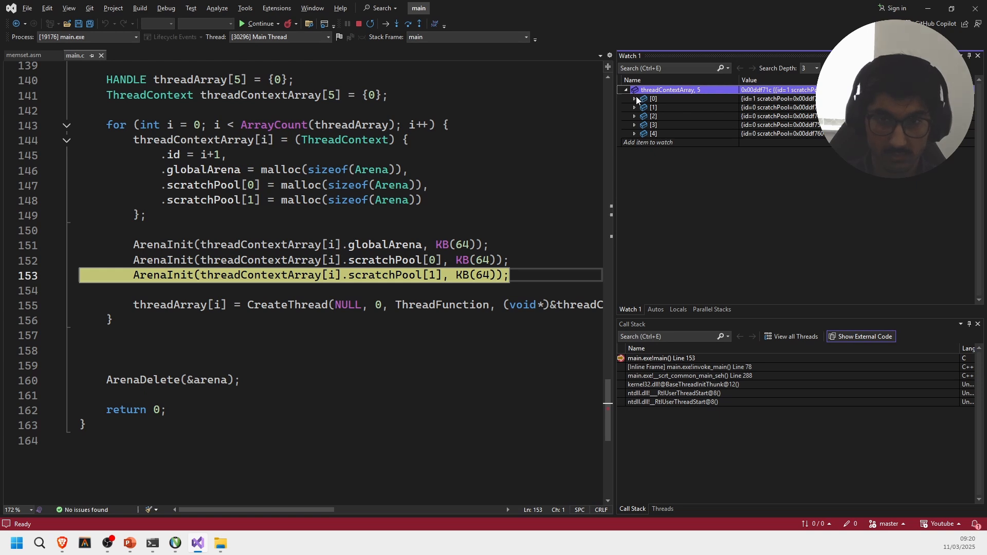
click(635, 99)
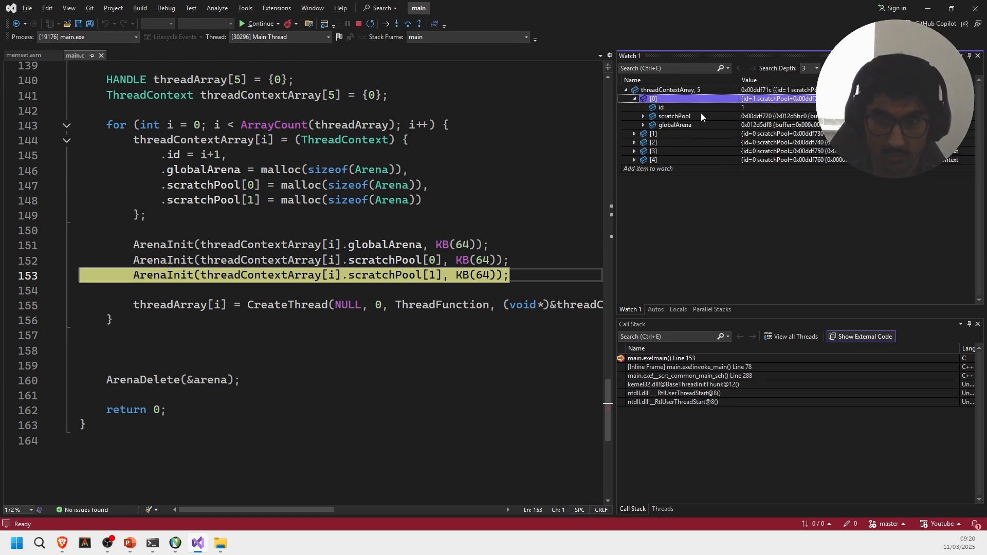
click(645, 125)
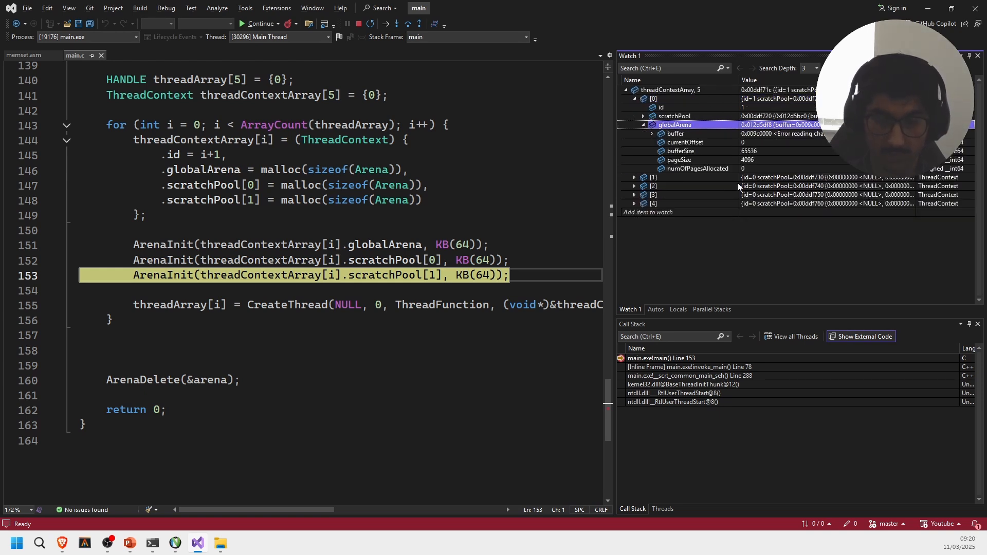
key(F10)
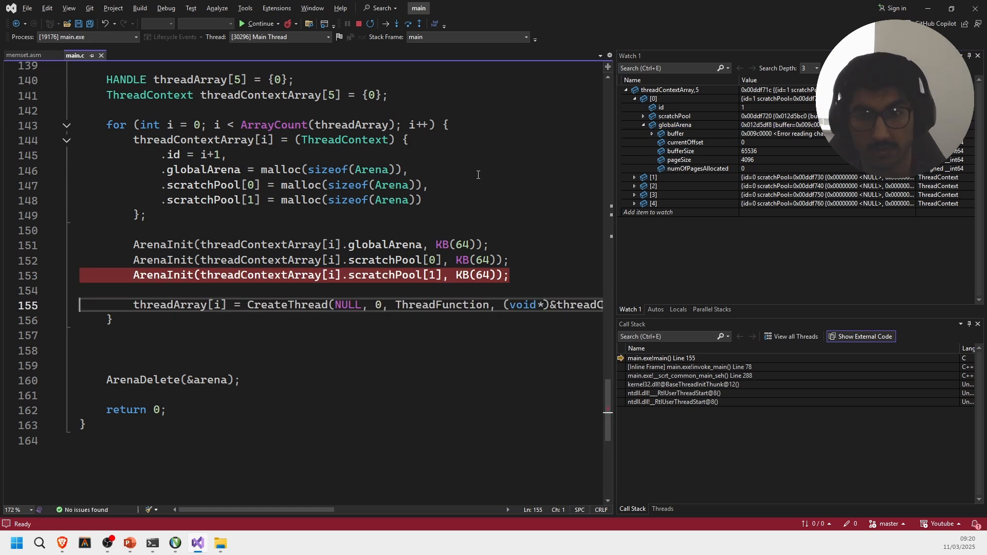
key(F10)
key(F10)
key(F10)
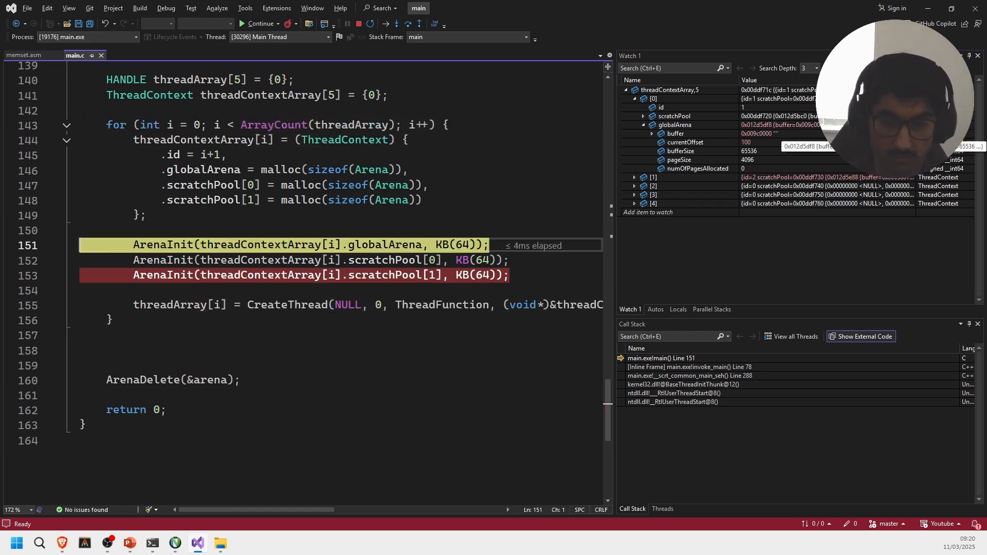
Step: Step past the arena setup and expand contexts [1] and [2] with their globalArena nodes
key(F10)
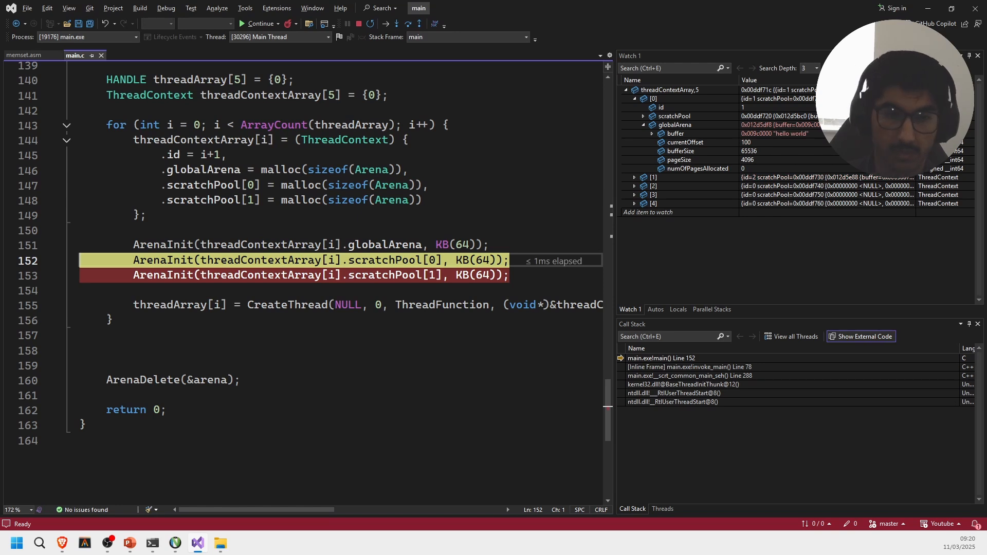
click(634, 176)
click(634, 211)
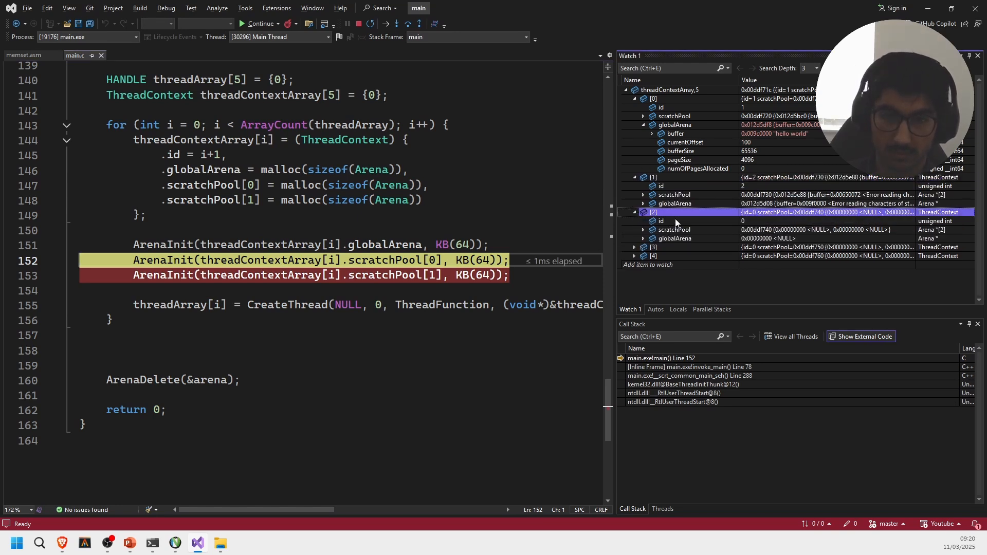
click(644, 203)
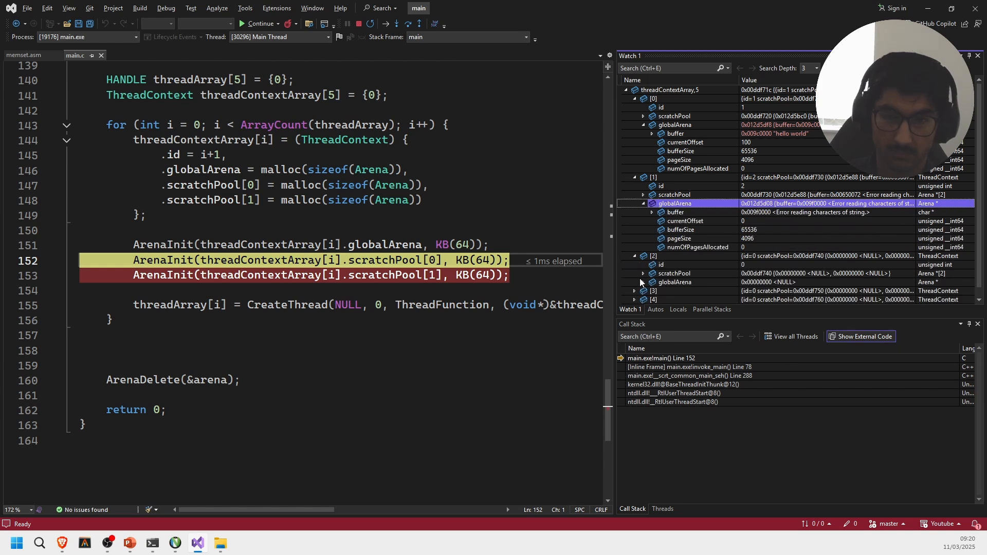
click(643, 282)
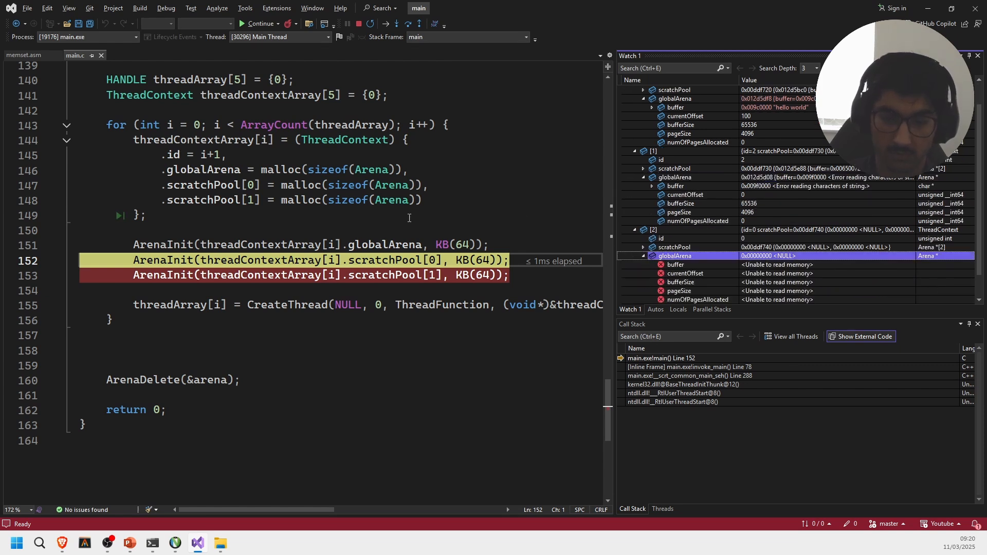
Step: Step through further loop iterations to the thread creation line, updating the watched thread values
key(F10)
key(F10)
key(F10)
key(F10)
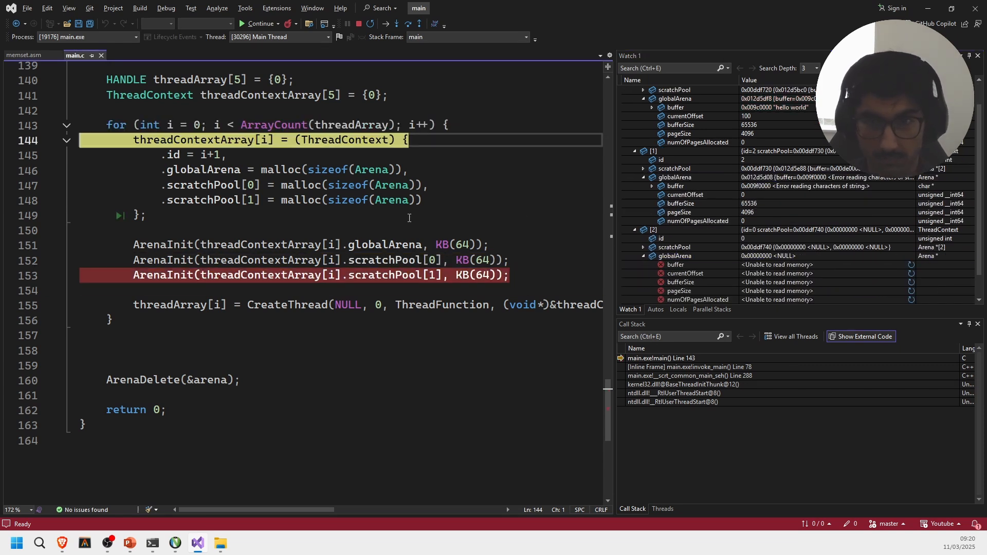
key(F10)
key(F10)
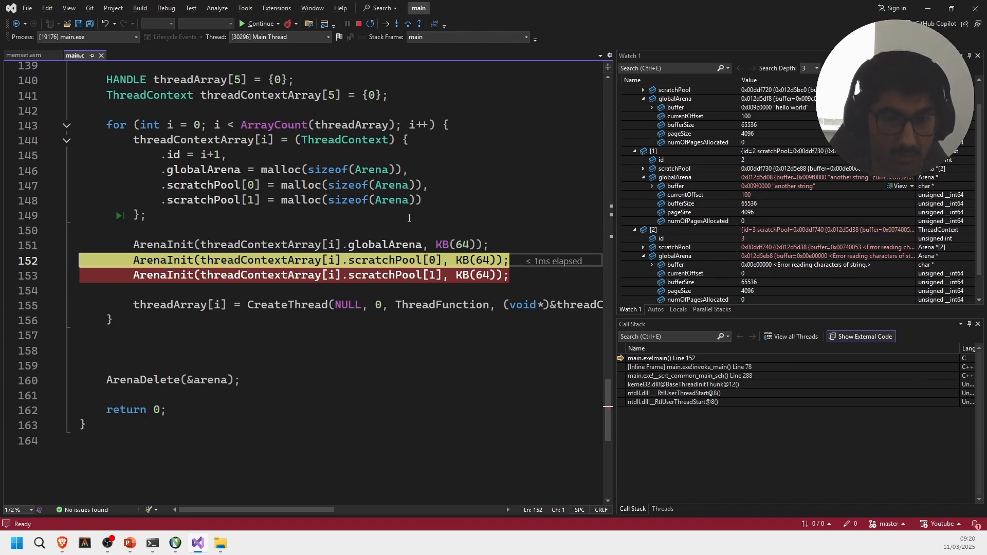
key(F10)
key(F10)
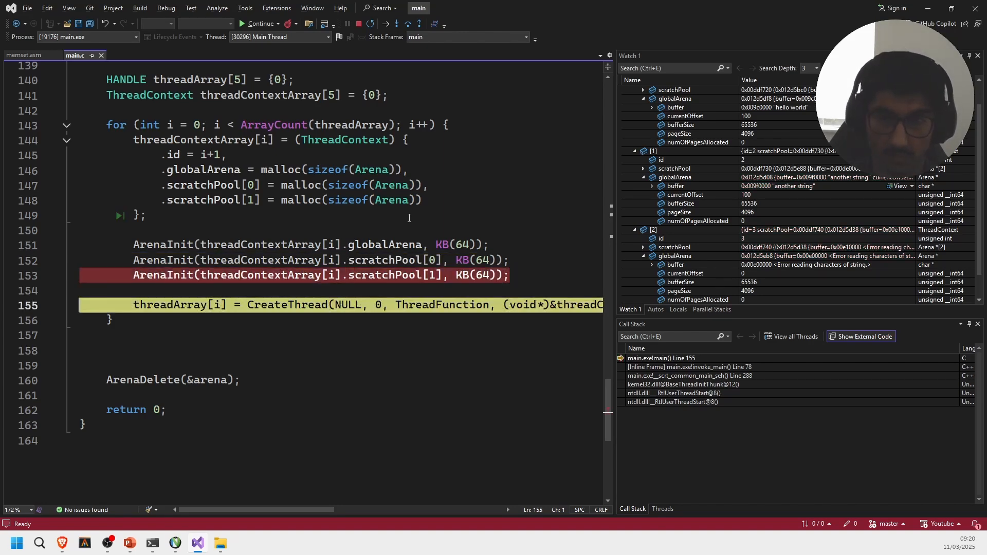
key(F10)
key(F10)
key(F10)
key(F10)
key(F10)
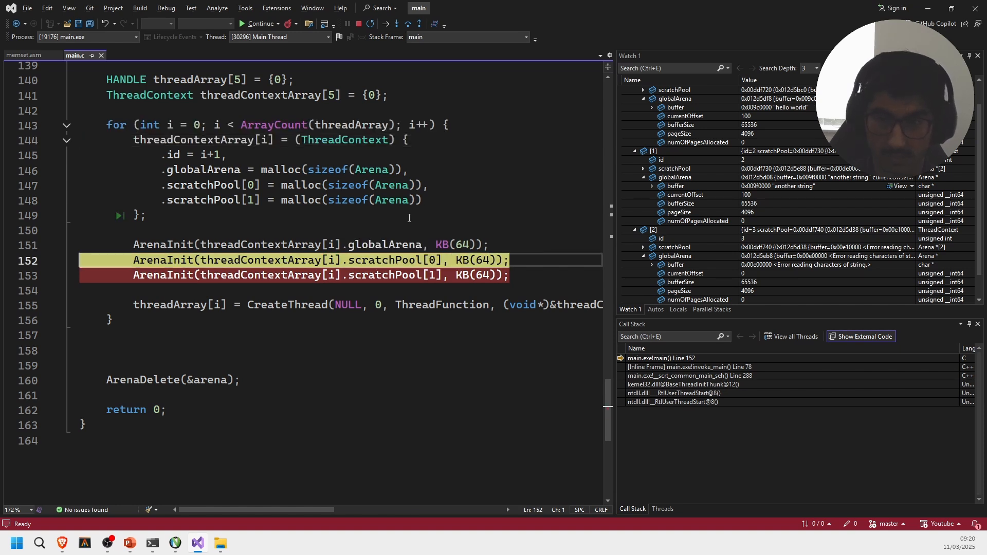
key(F10)
key(F10)
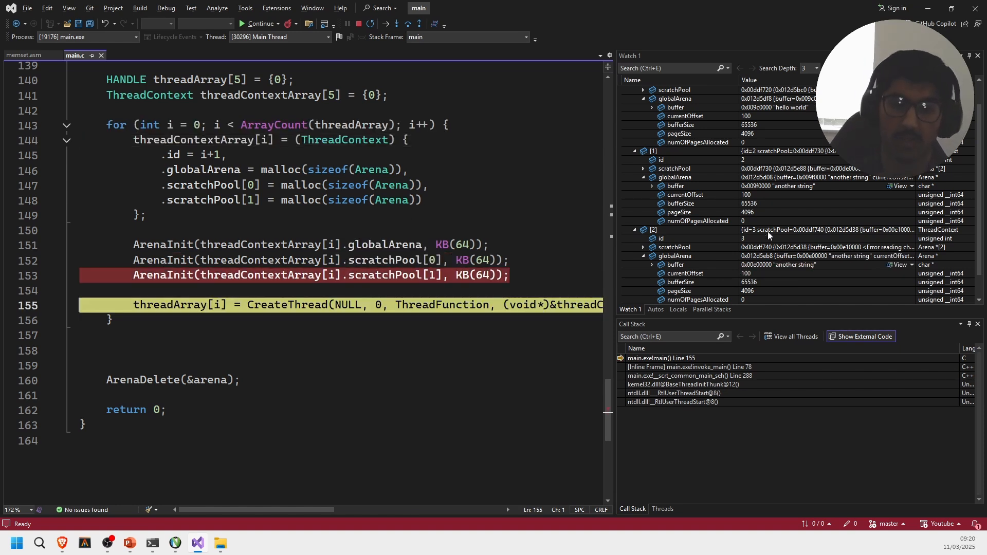
scroll(769, 232, down, 1)
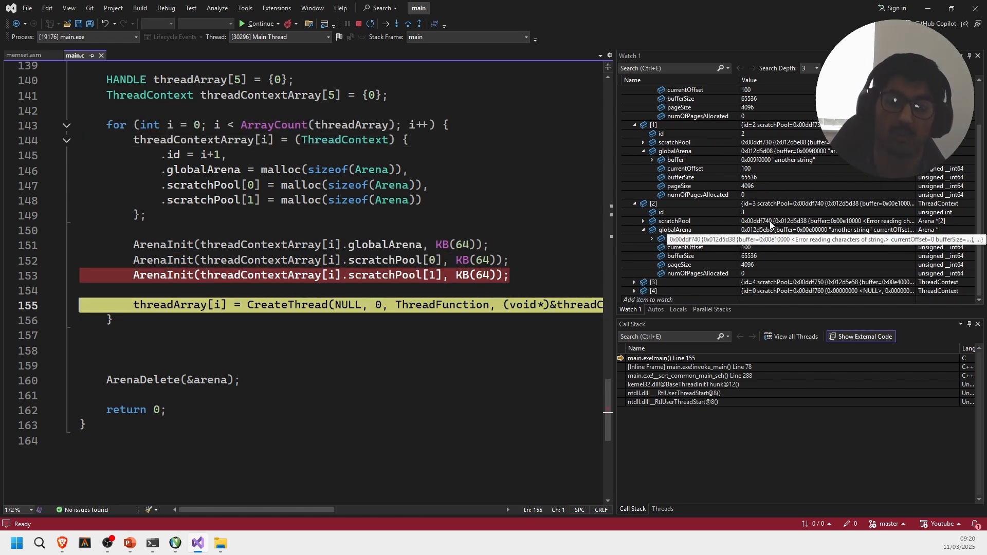